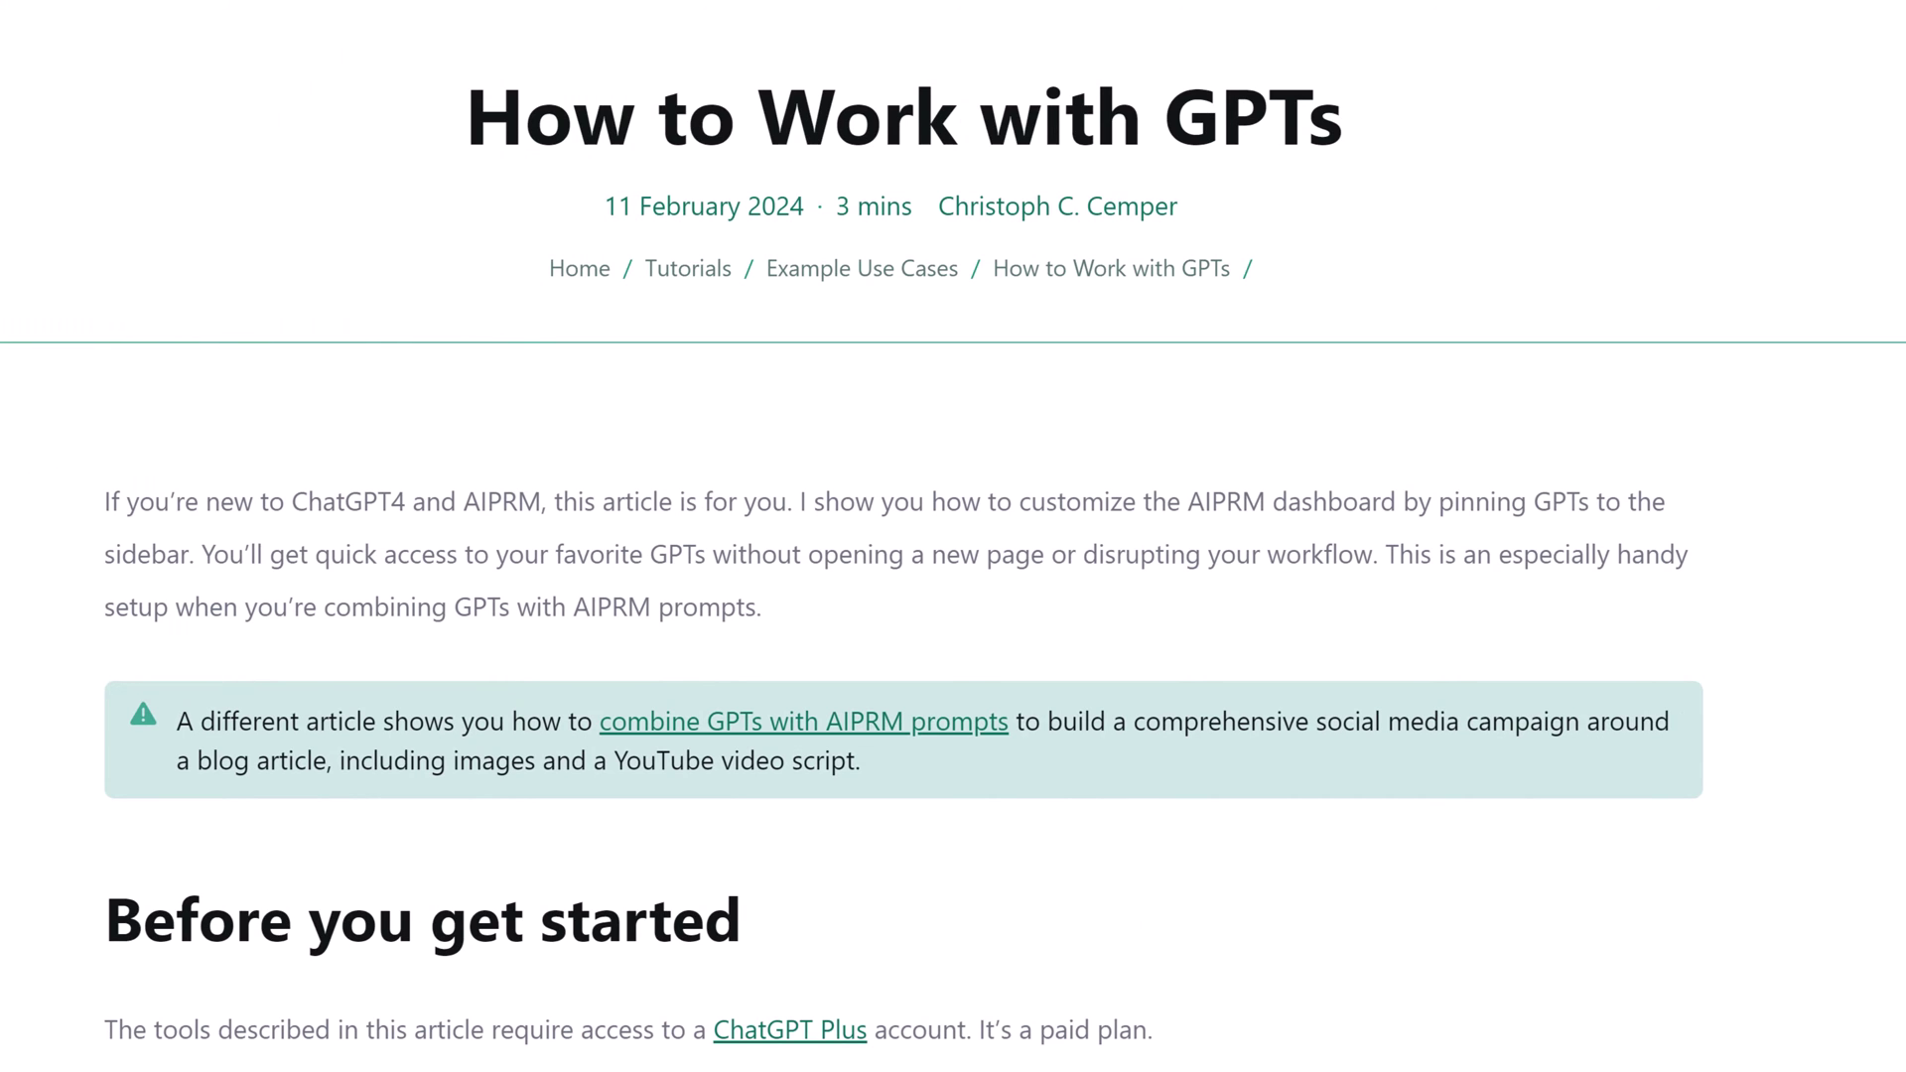
# - Scroll the AIPRM article down to the Pinning a GPT steps
pyautogui.scroll(-8, 953, 536)
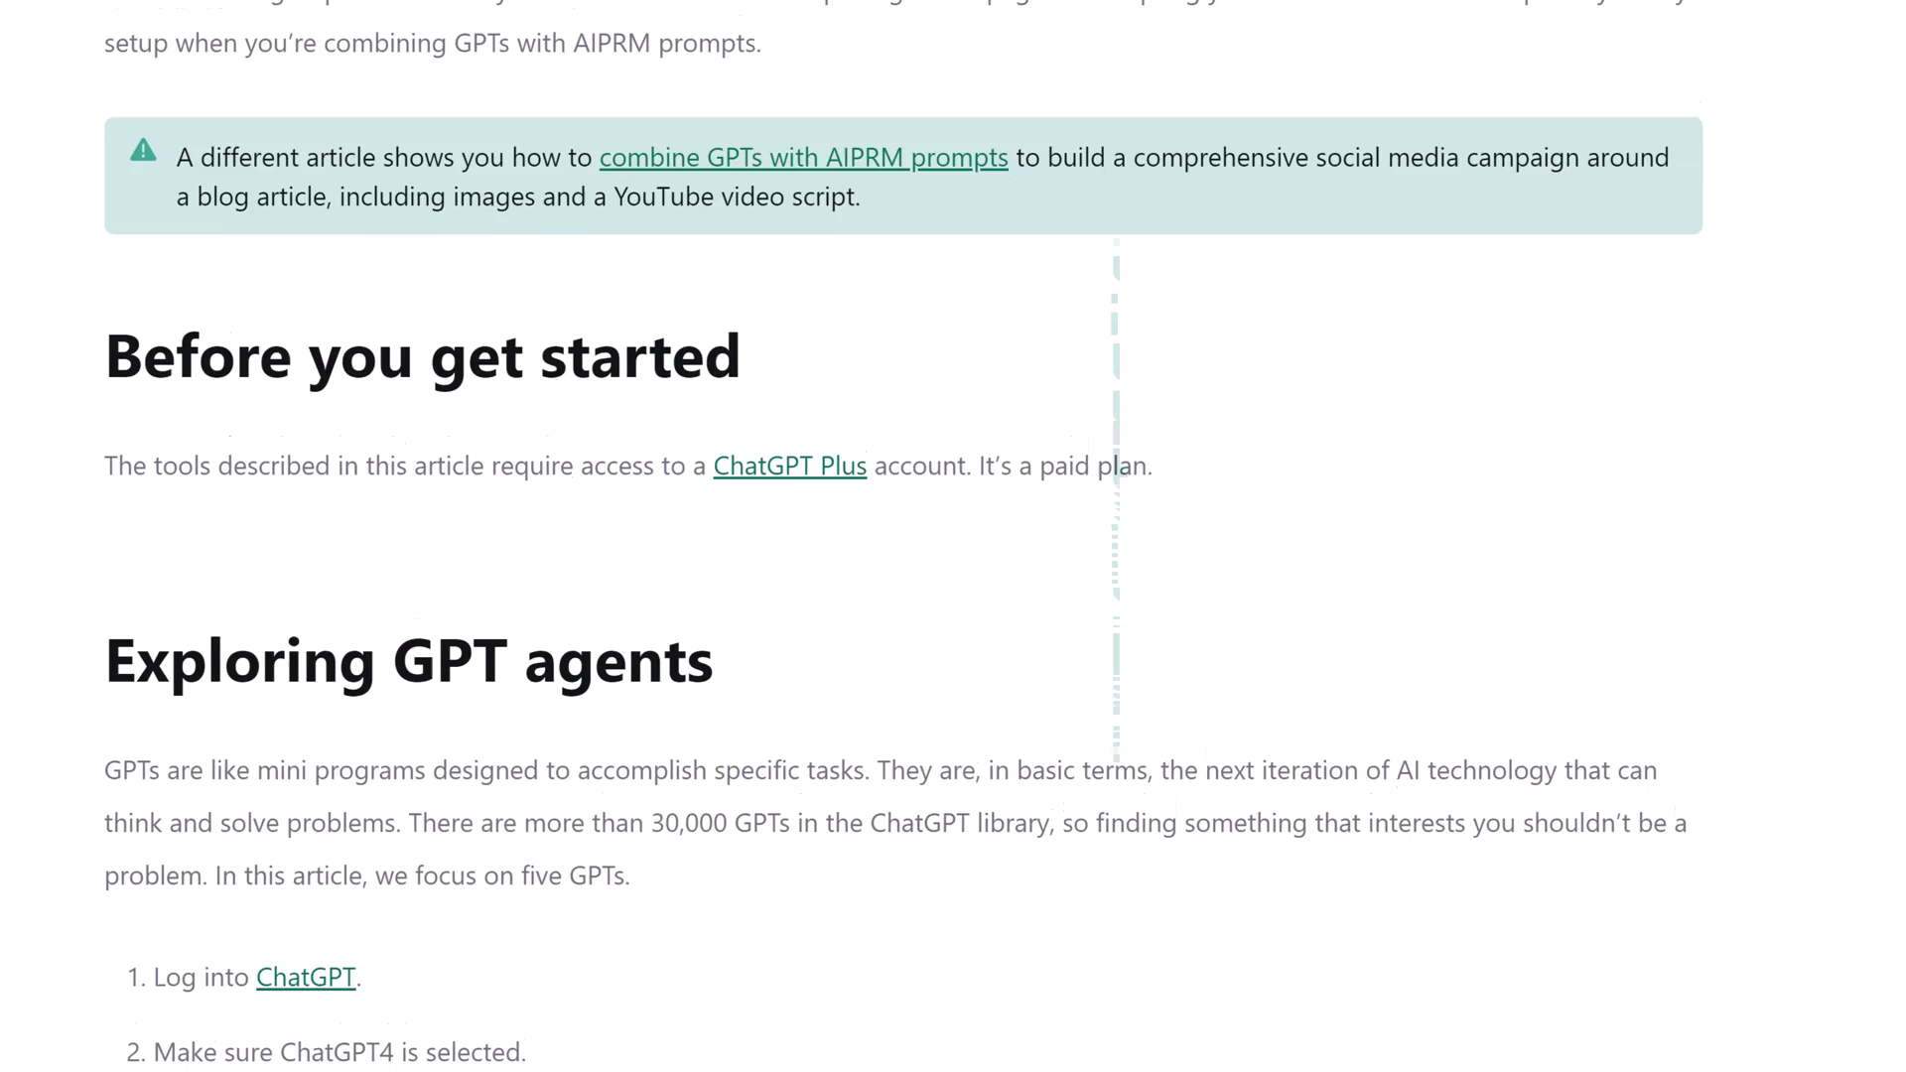
pyautogui.scroll(-10, 952, 536)
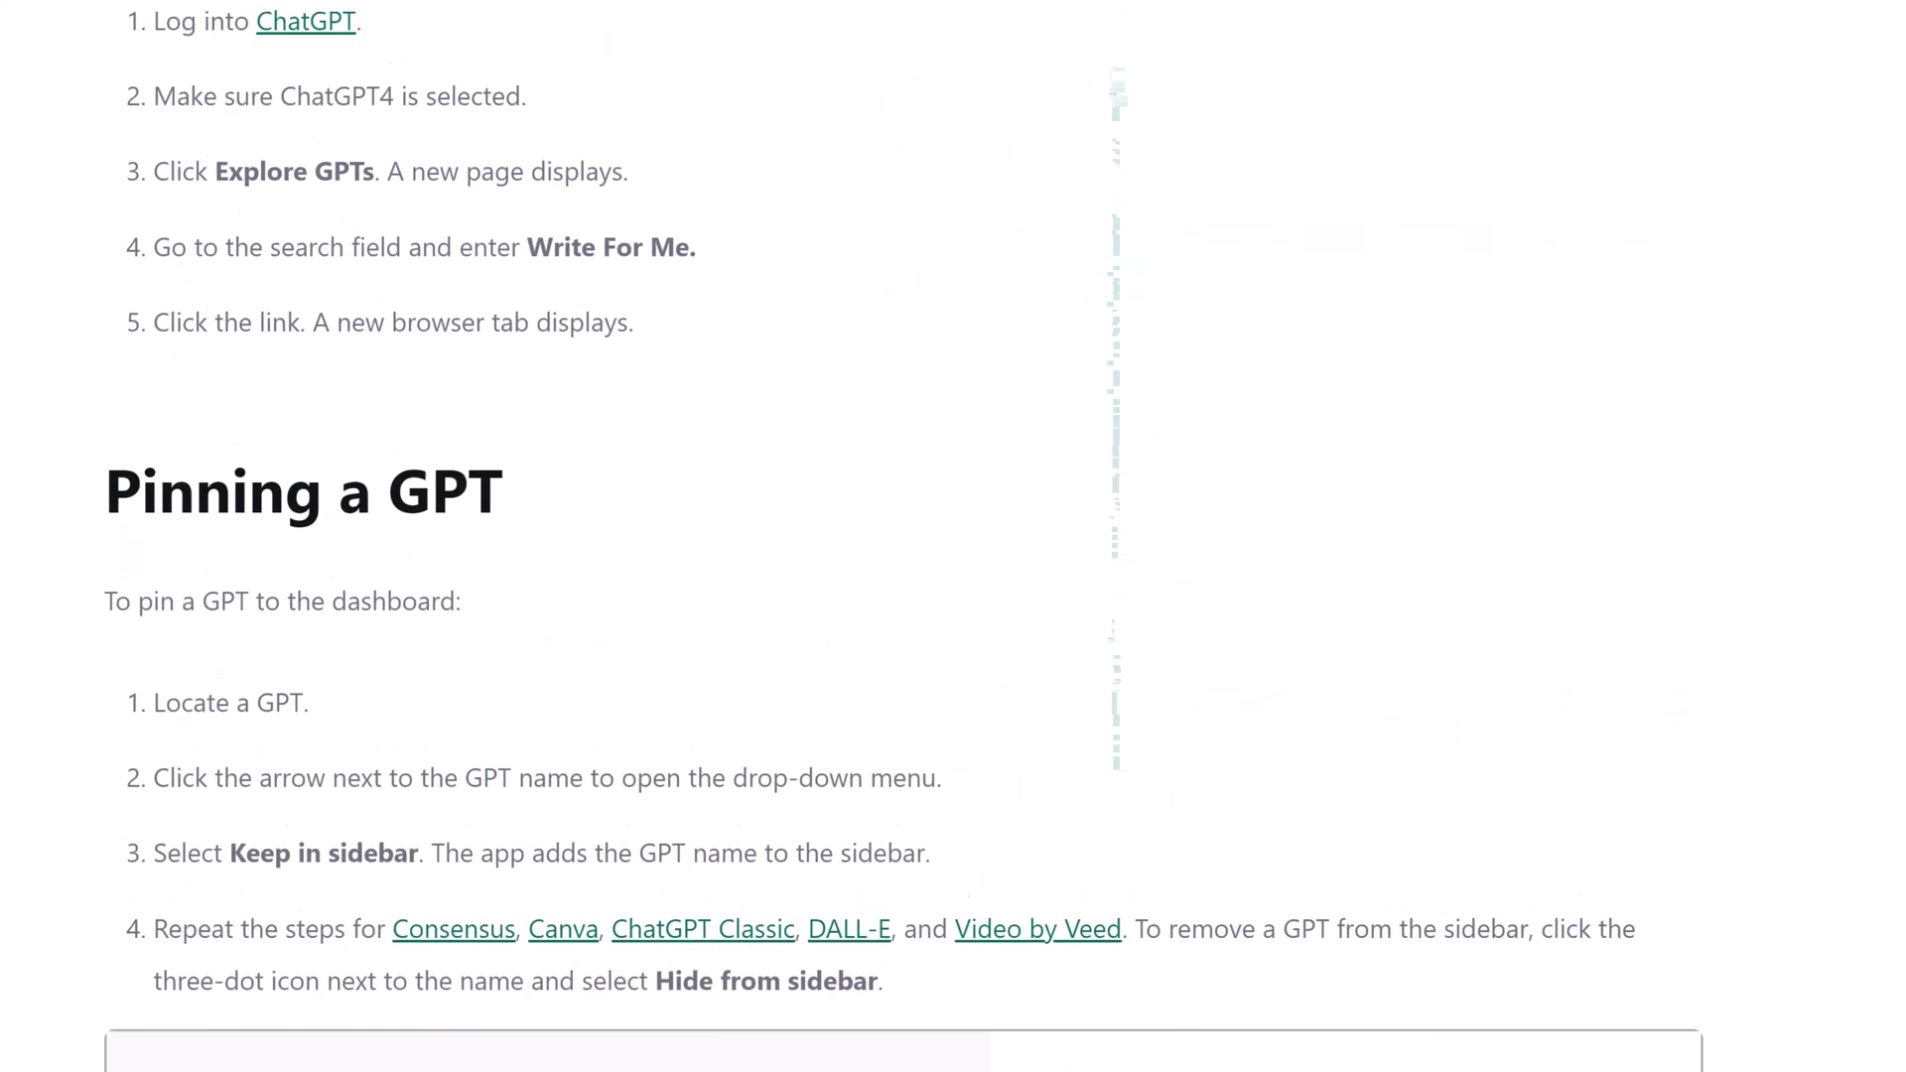
pyautogui.scroll(-3, 953, 536)
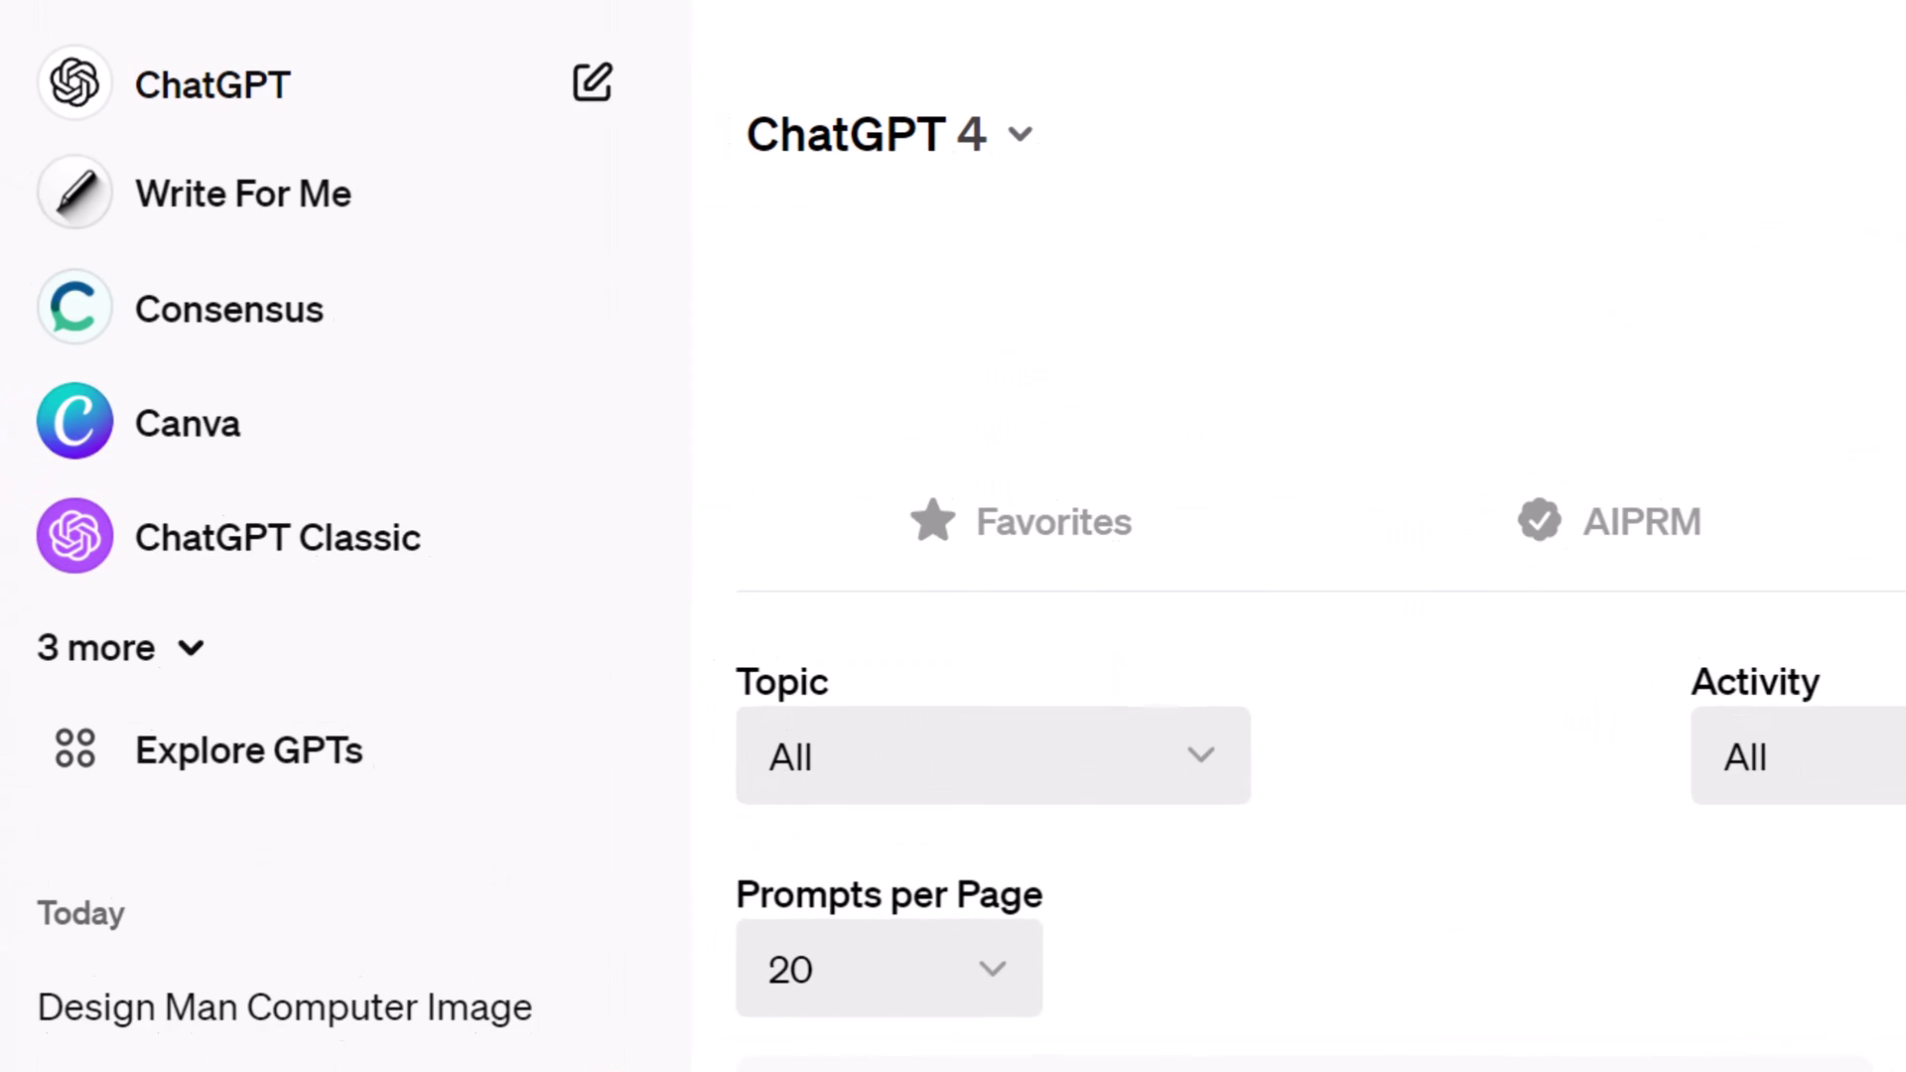
# - Switch to Consensus and search prompts for any model for 'research paper summary'
pyautogui.click(427, 355)
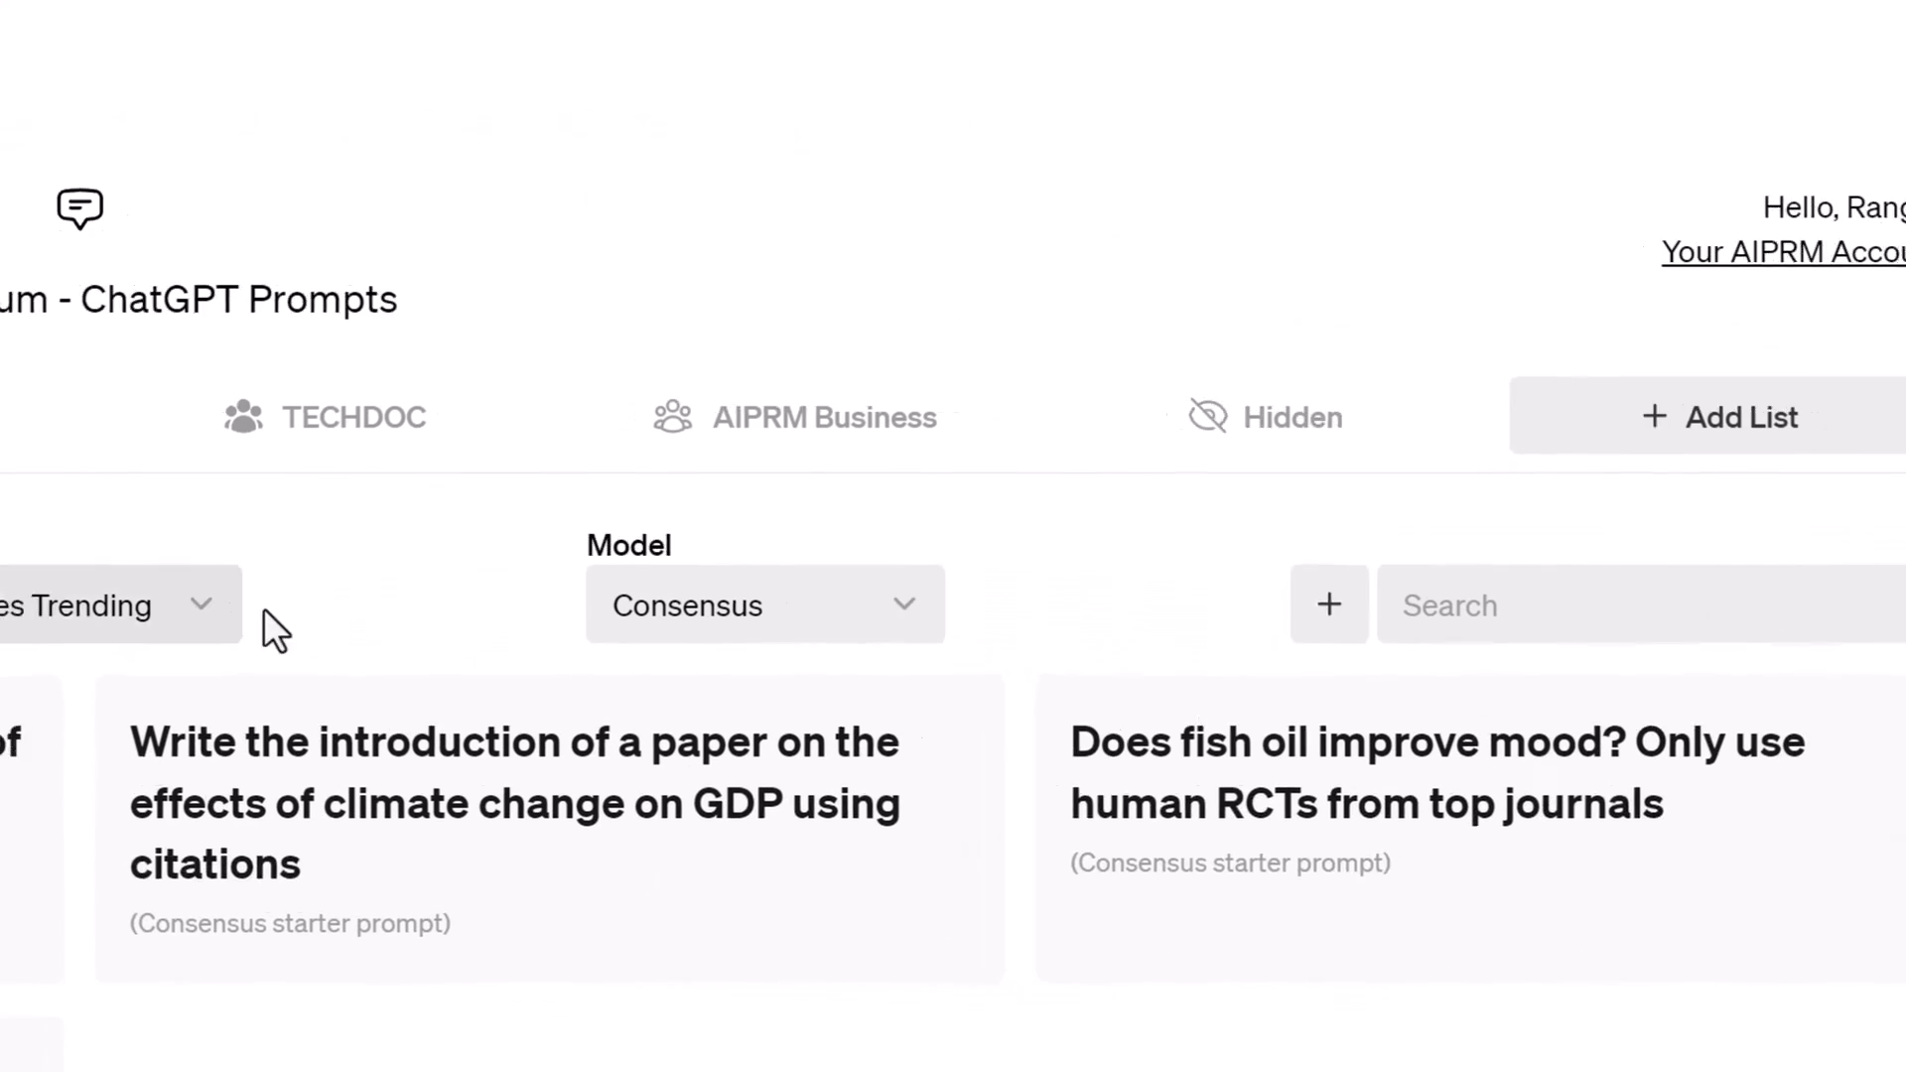
pyautogui.click(854, 624)
pyautogui.click(794, 667)
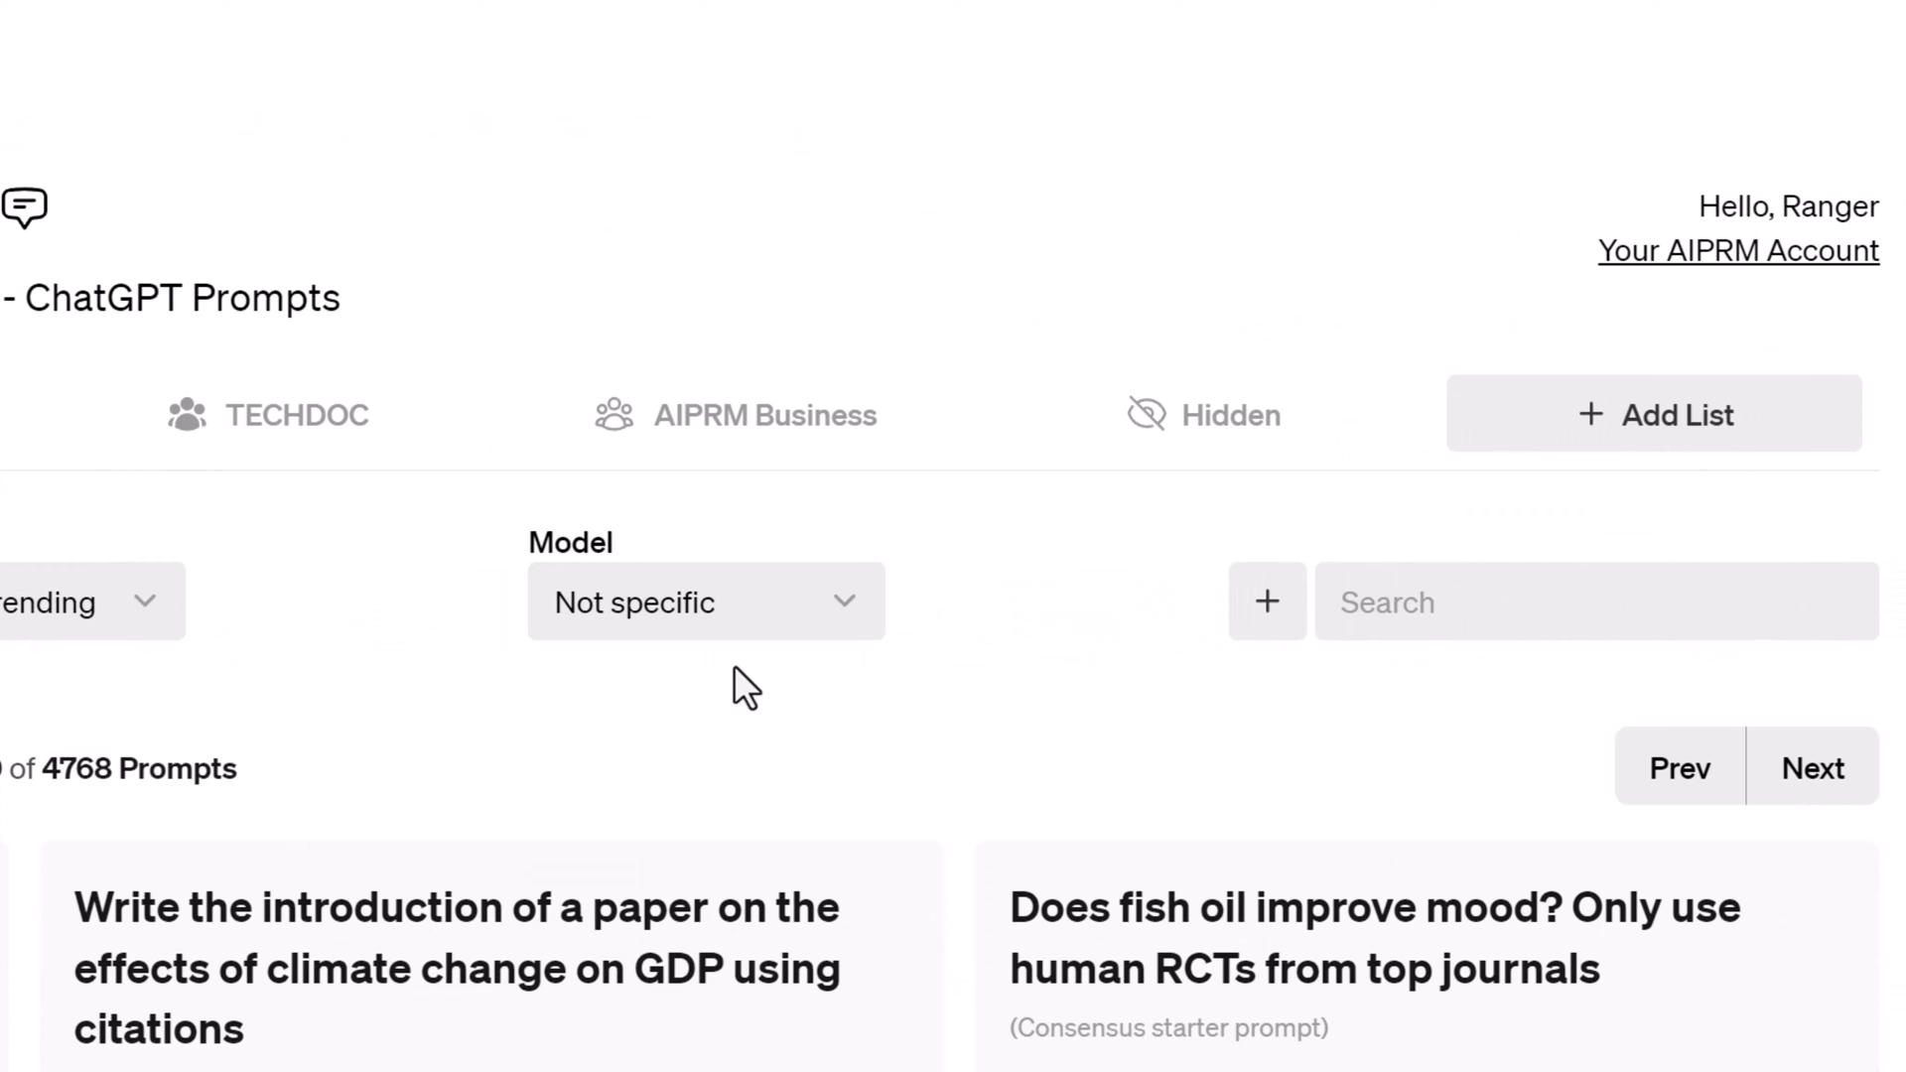
pyautogui.click(1475, 602)
pyautogui.write('research paper summary')
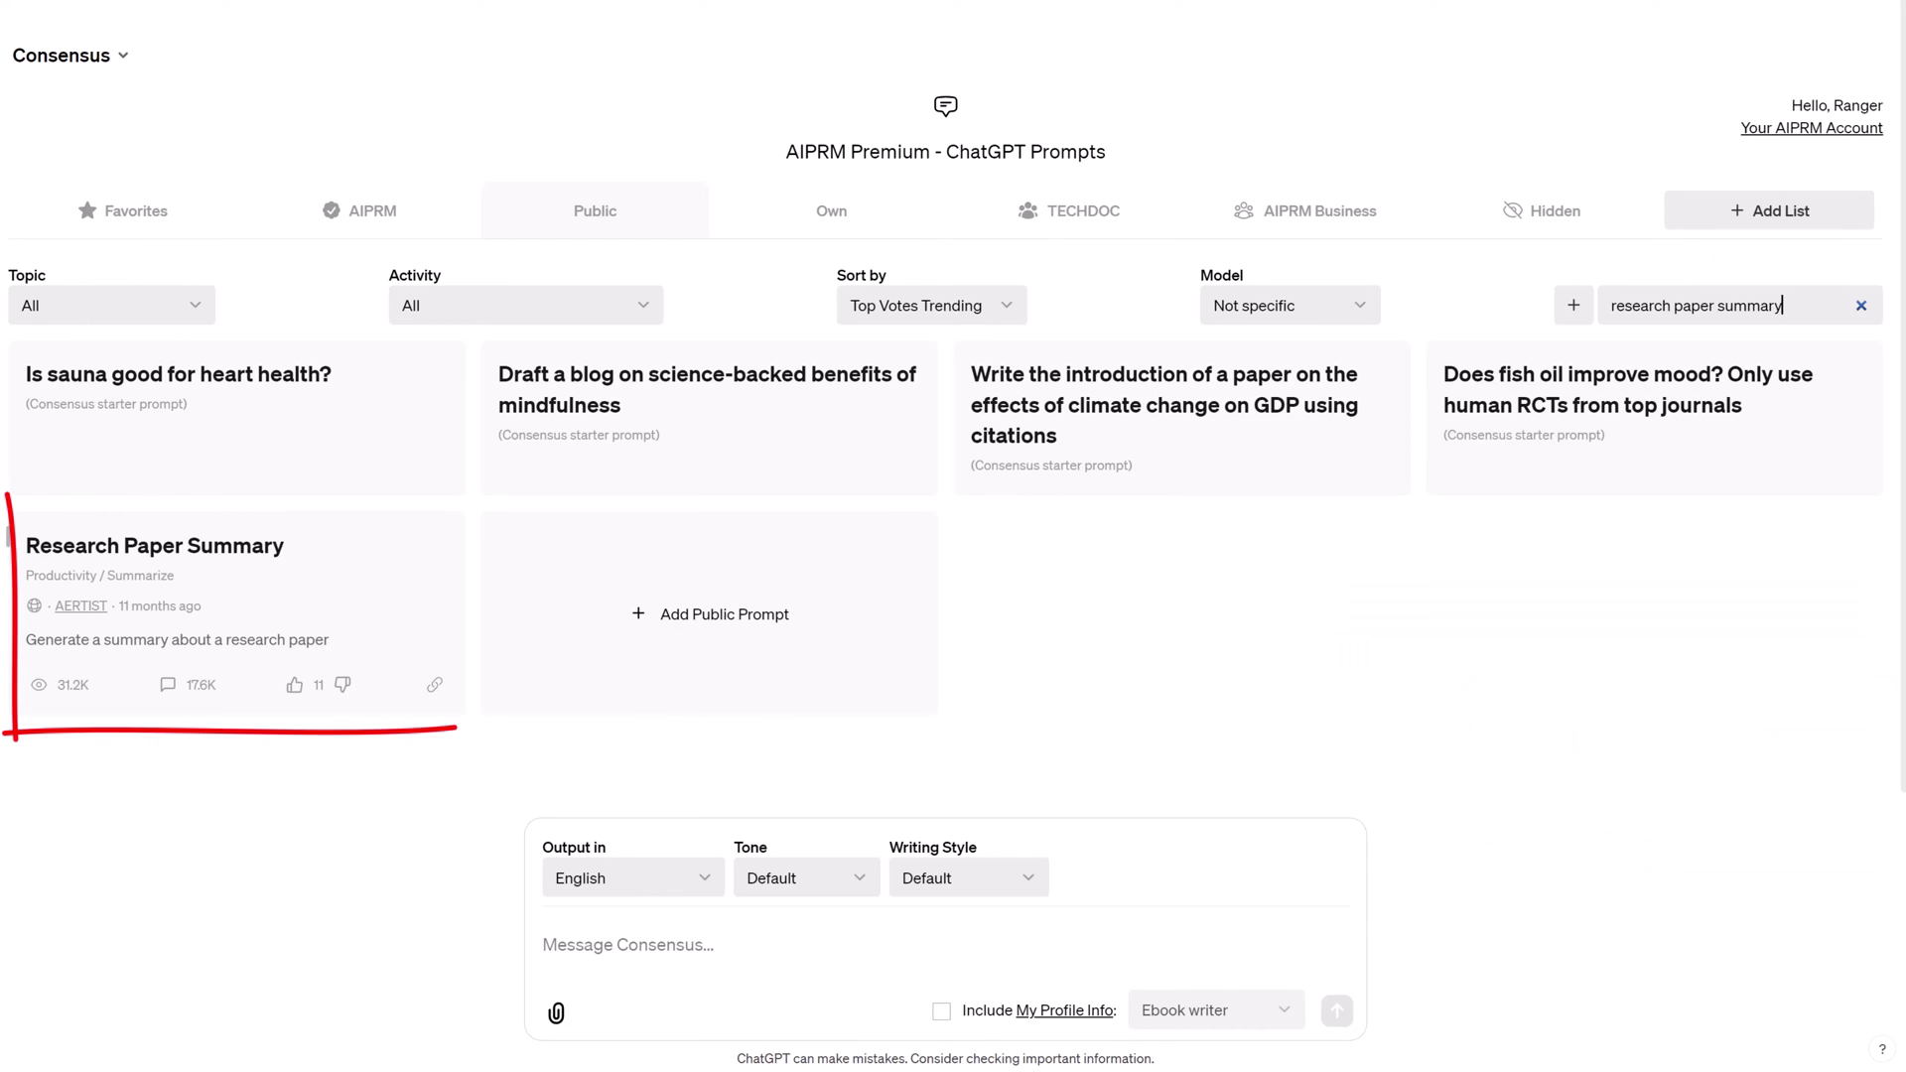
# - Run Research Paper Summary on 'impact of generative AI on search engines and SEO'
pyautogui.click(349, 591)
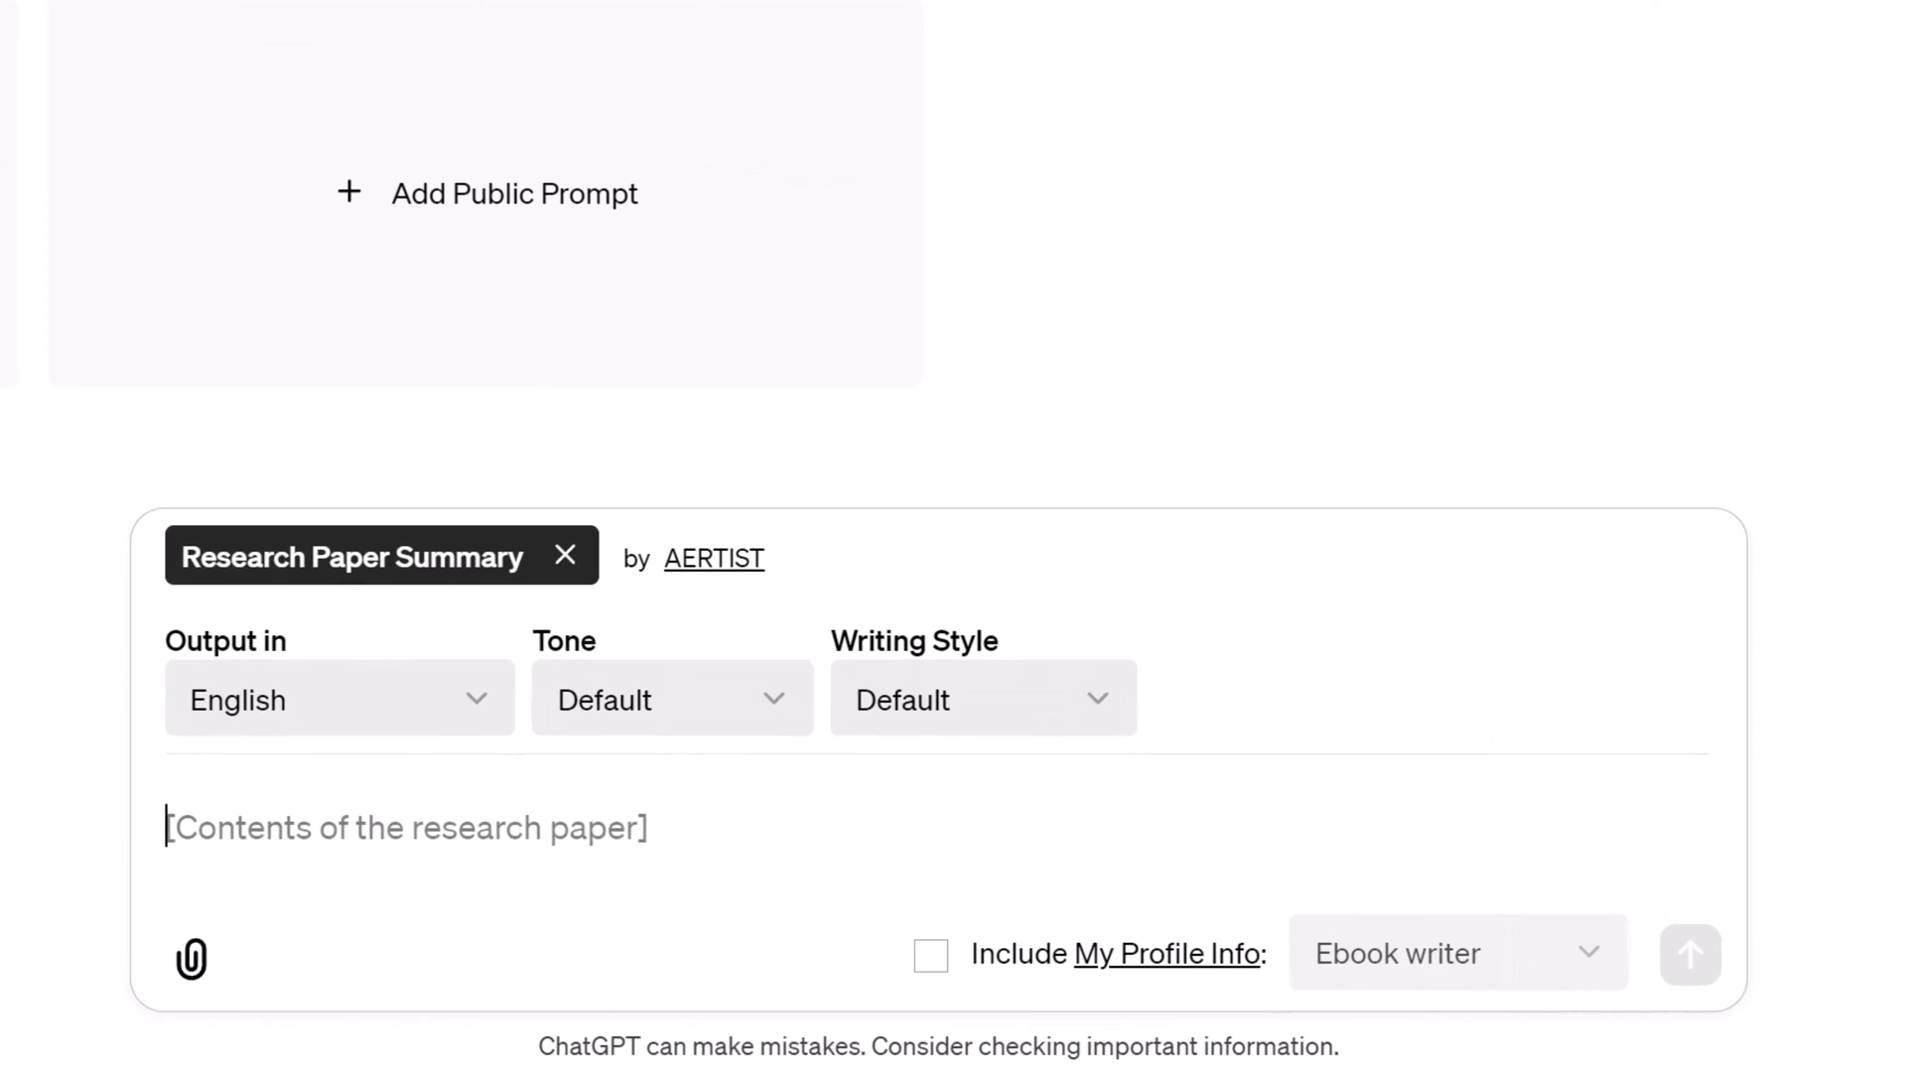
pyautogui.write('impact of generative AI on search engines and SEO')
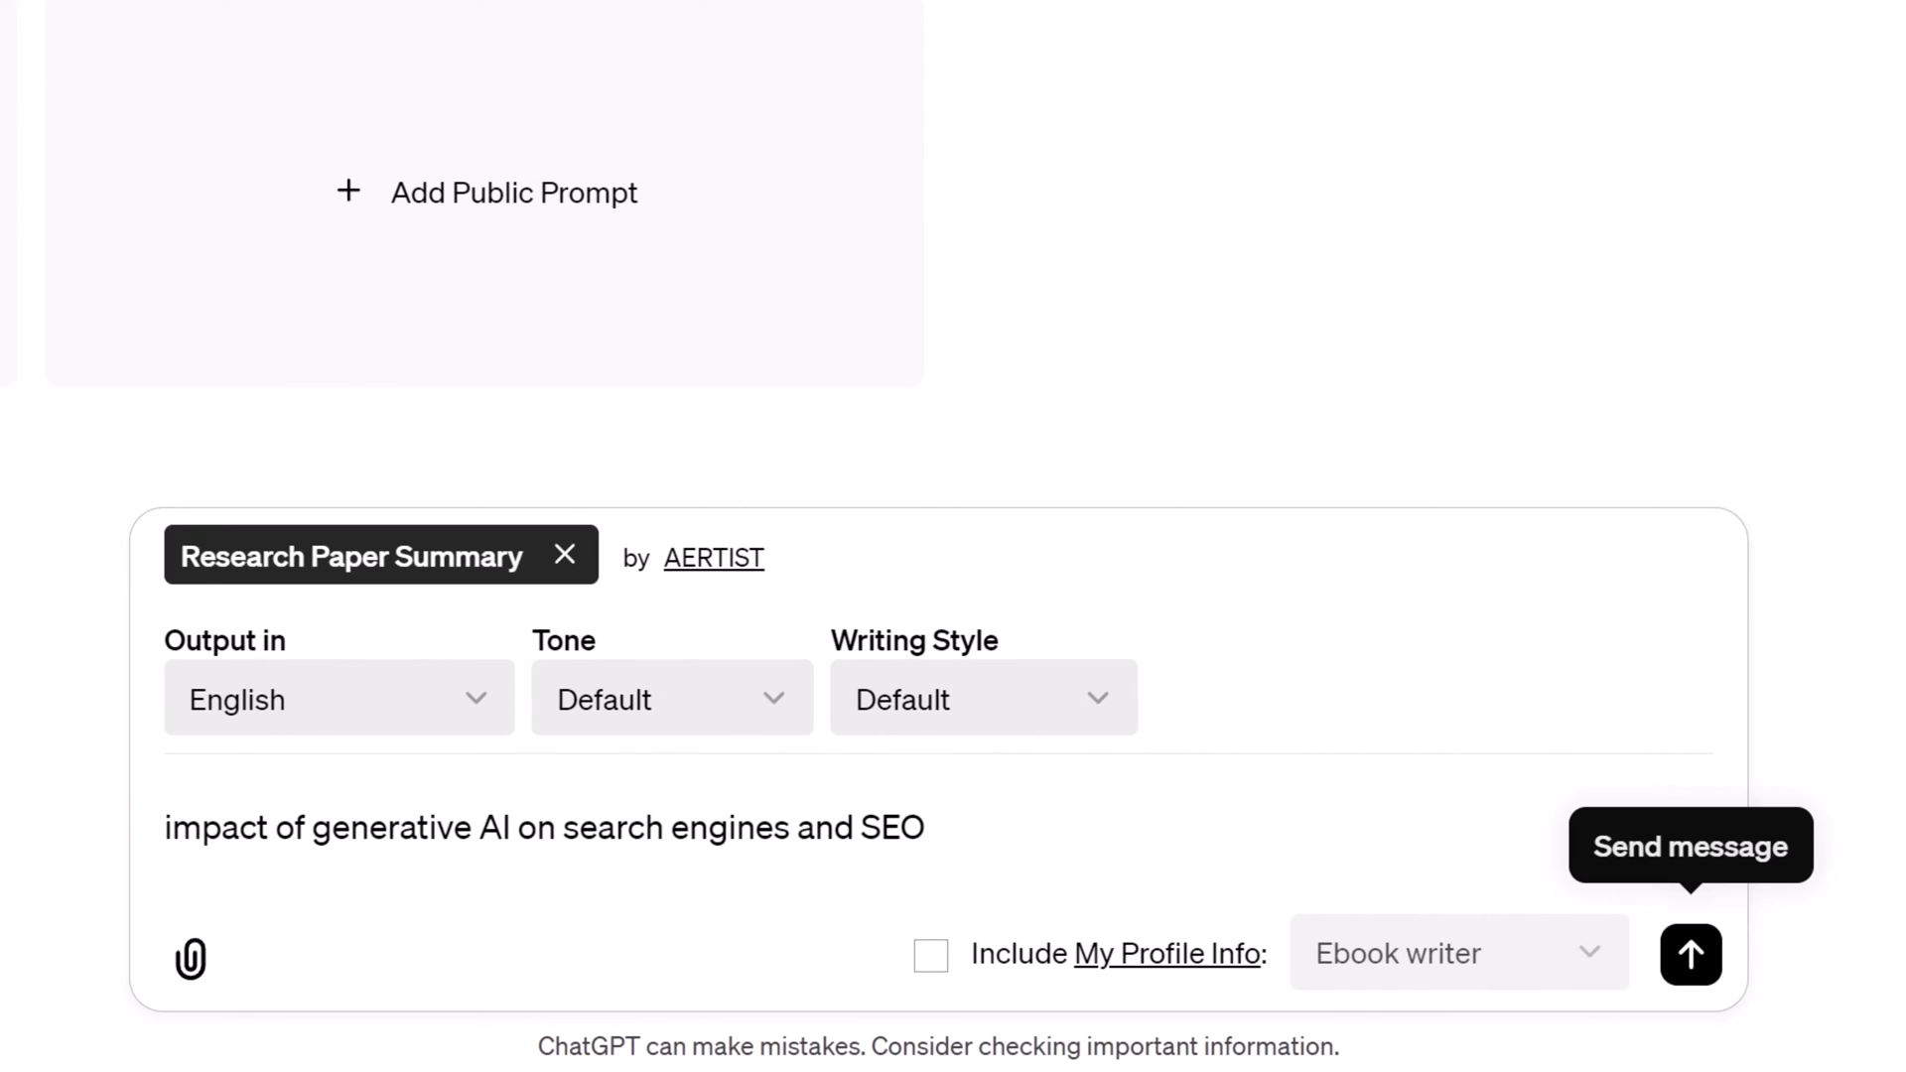
pyautogui.click(1690, 954)
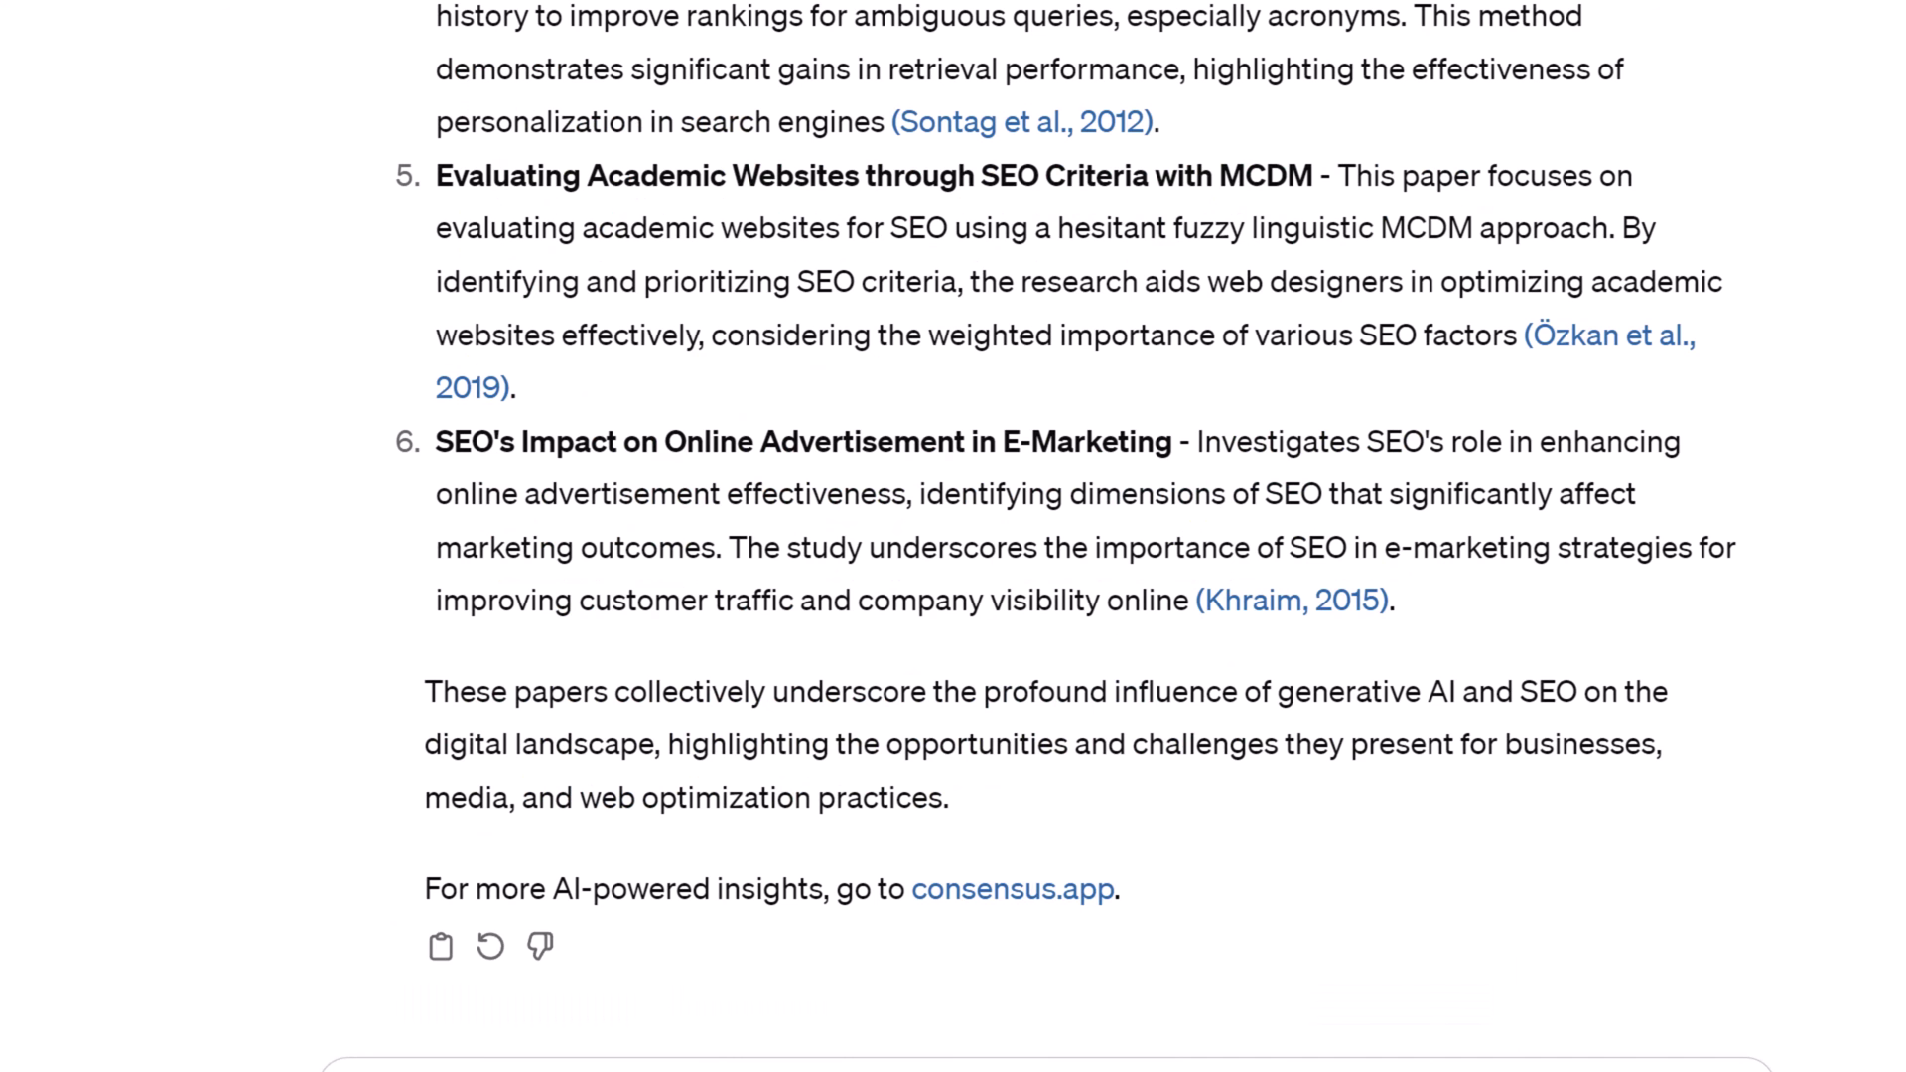
# - Address the next message to the Write For Me GPT using the @ list
pyautogui.write('@')
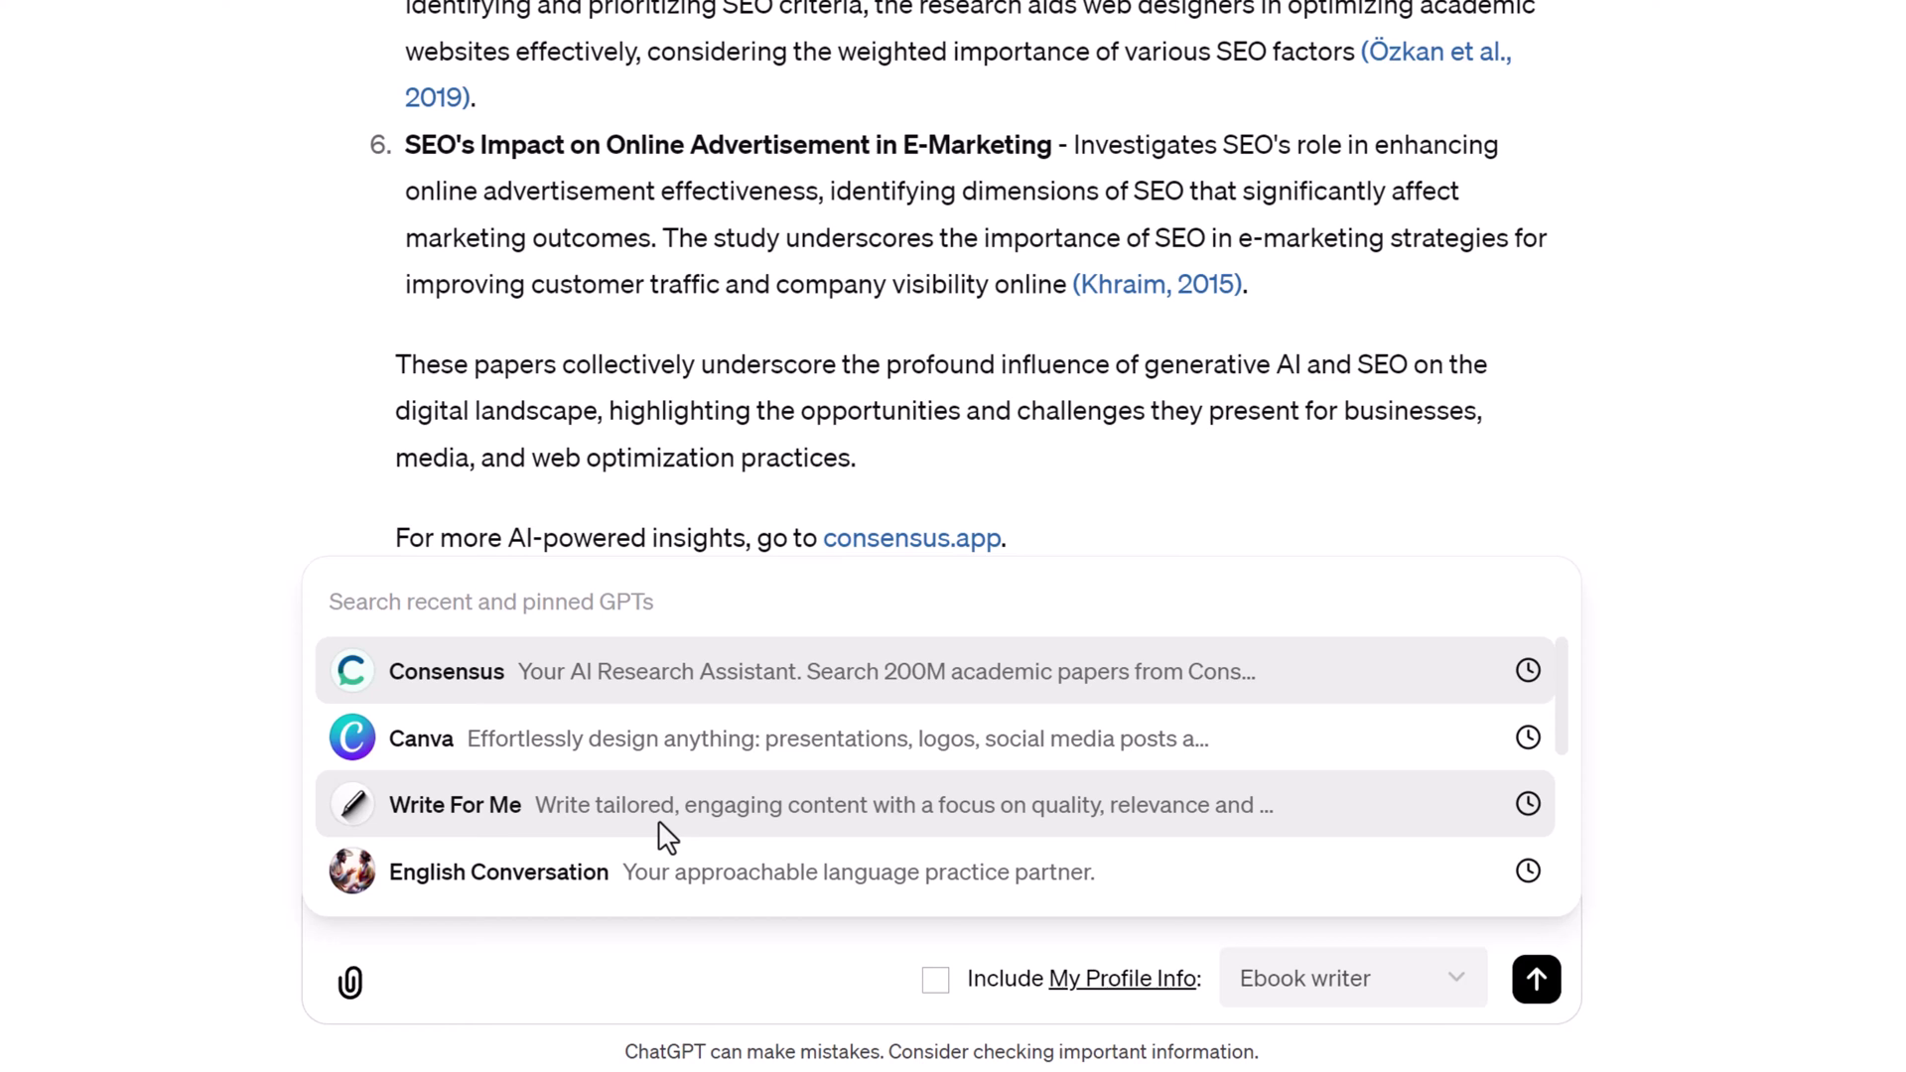
pyautogui.click(659, 824)
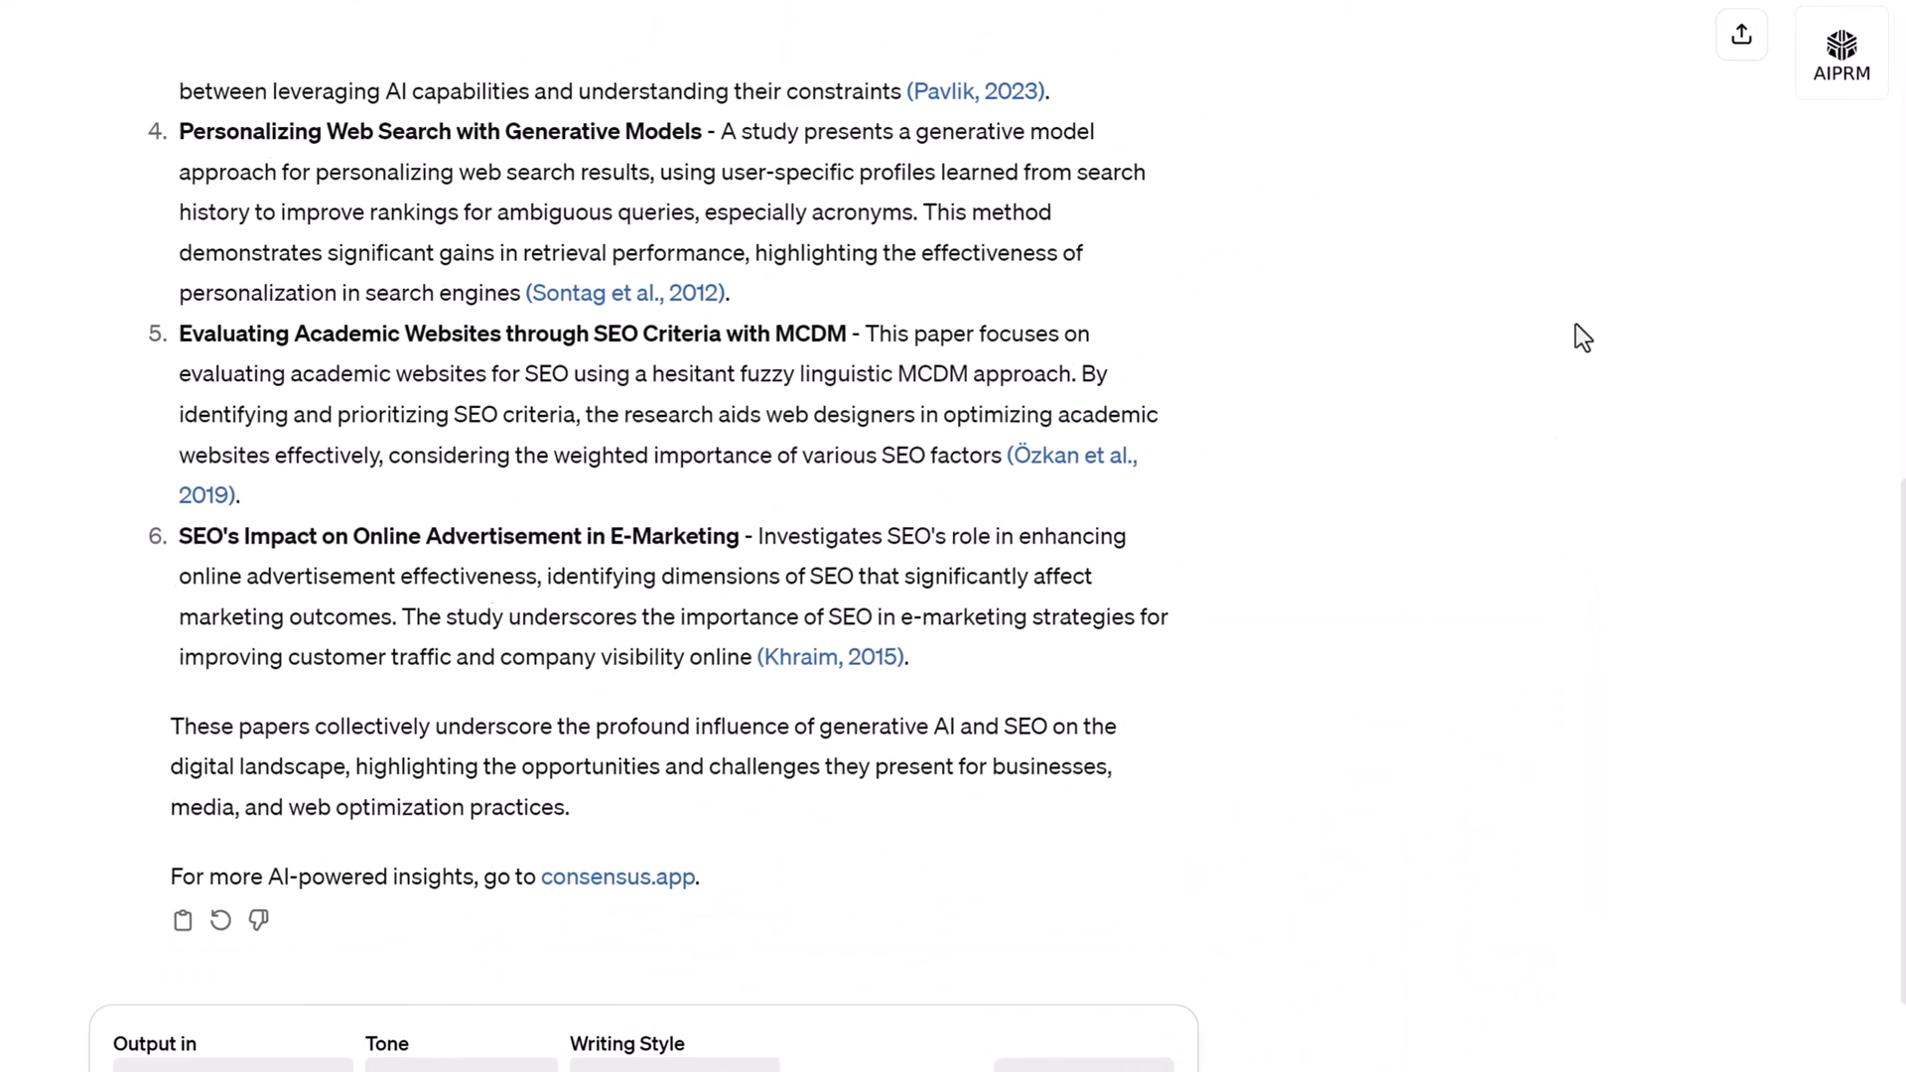
# - Search the AIPRM library for 'blog post title' prompts with Model set to Not specific
pyautogui.click(1831, 99)
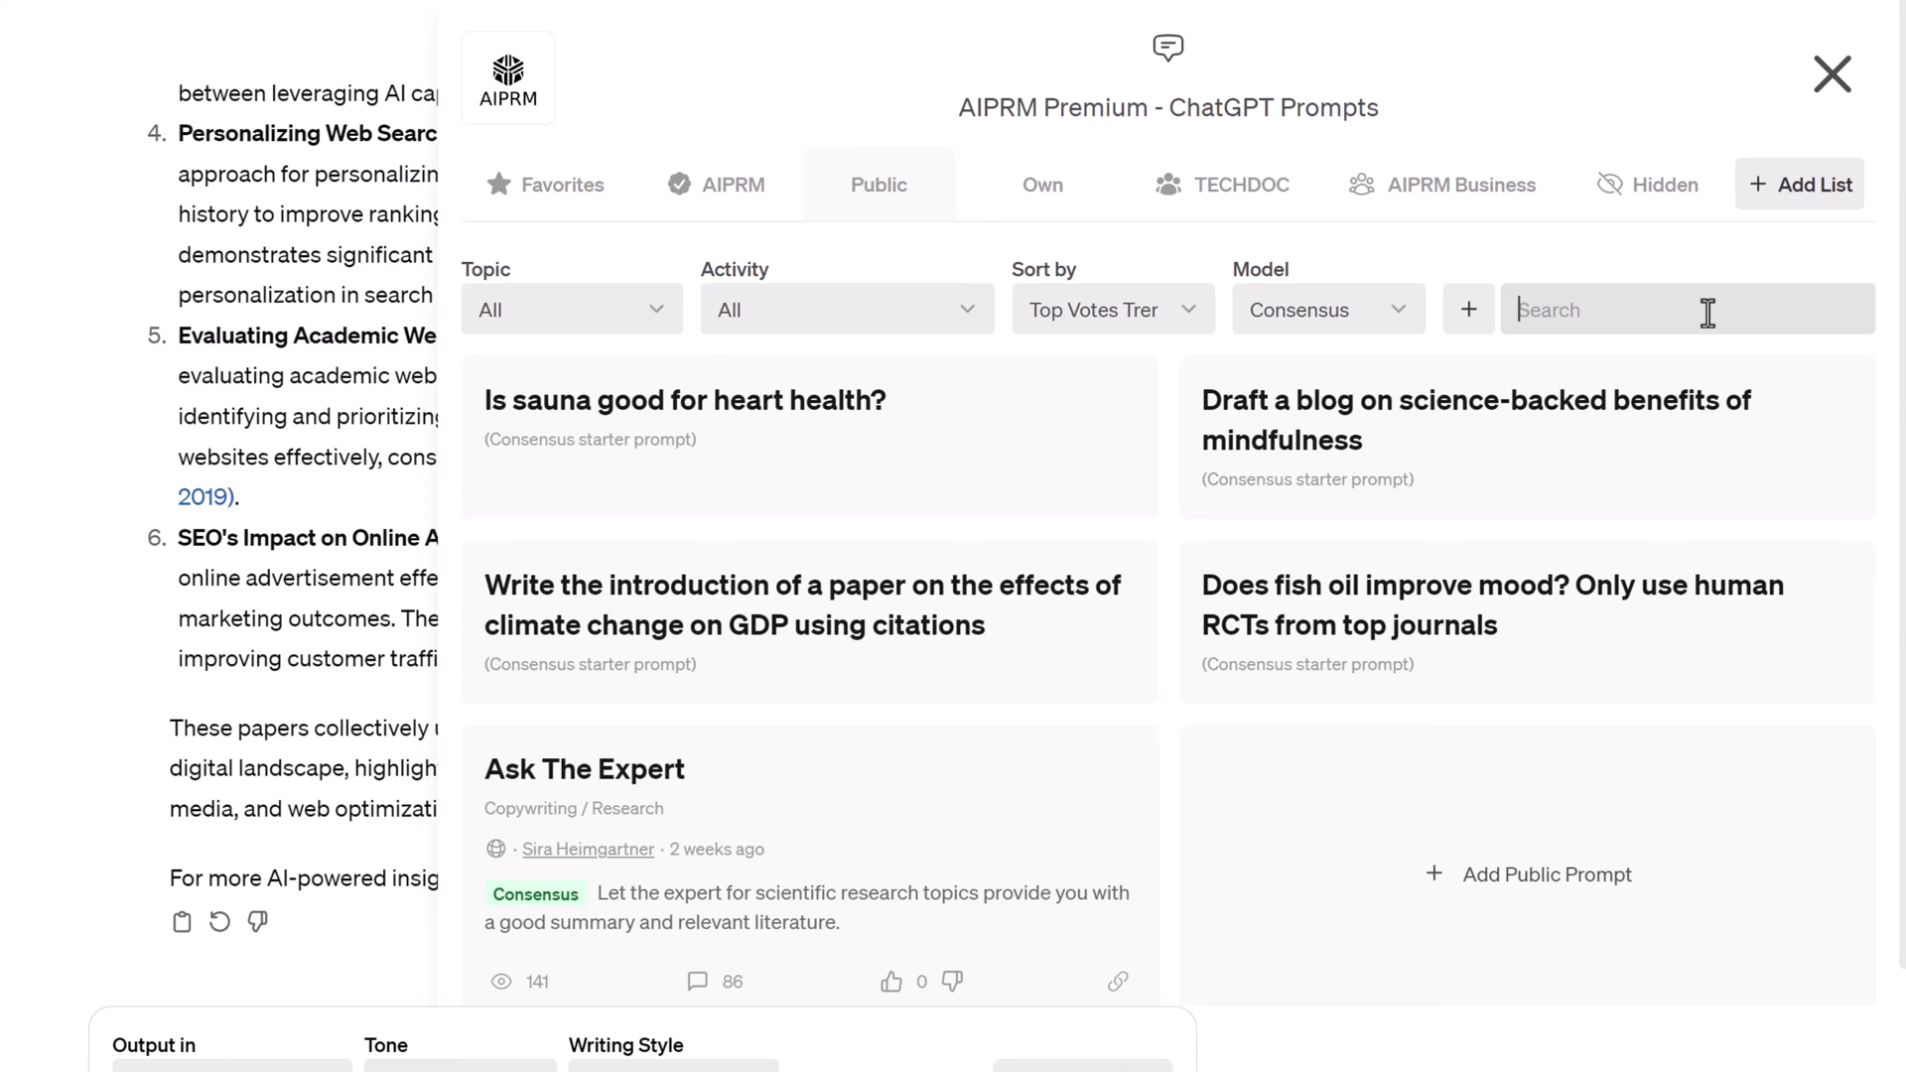
pyautogui.write('blog post title generator')
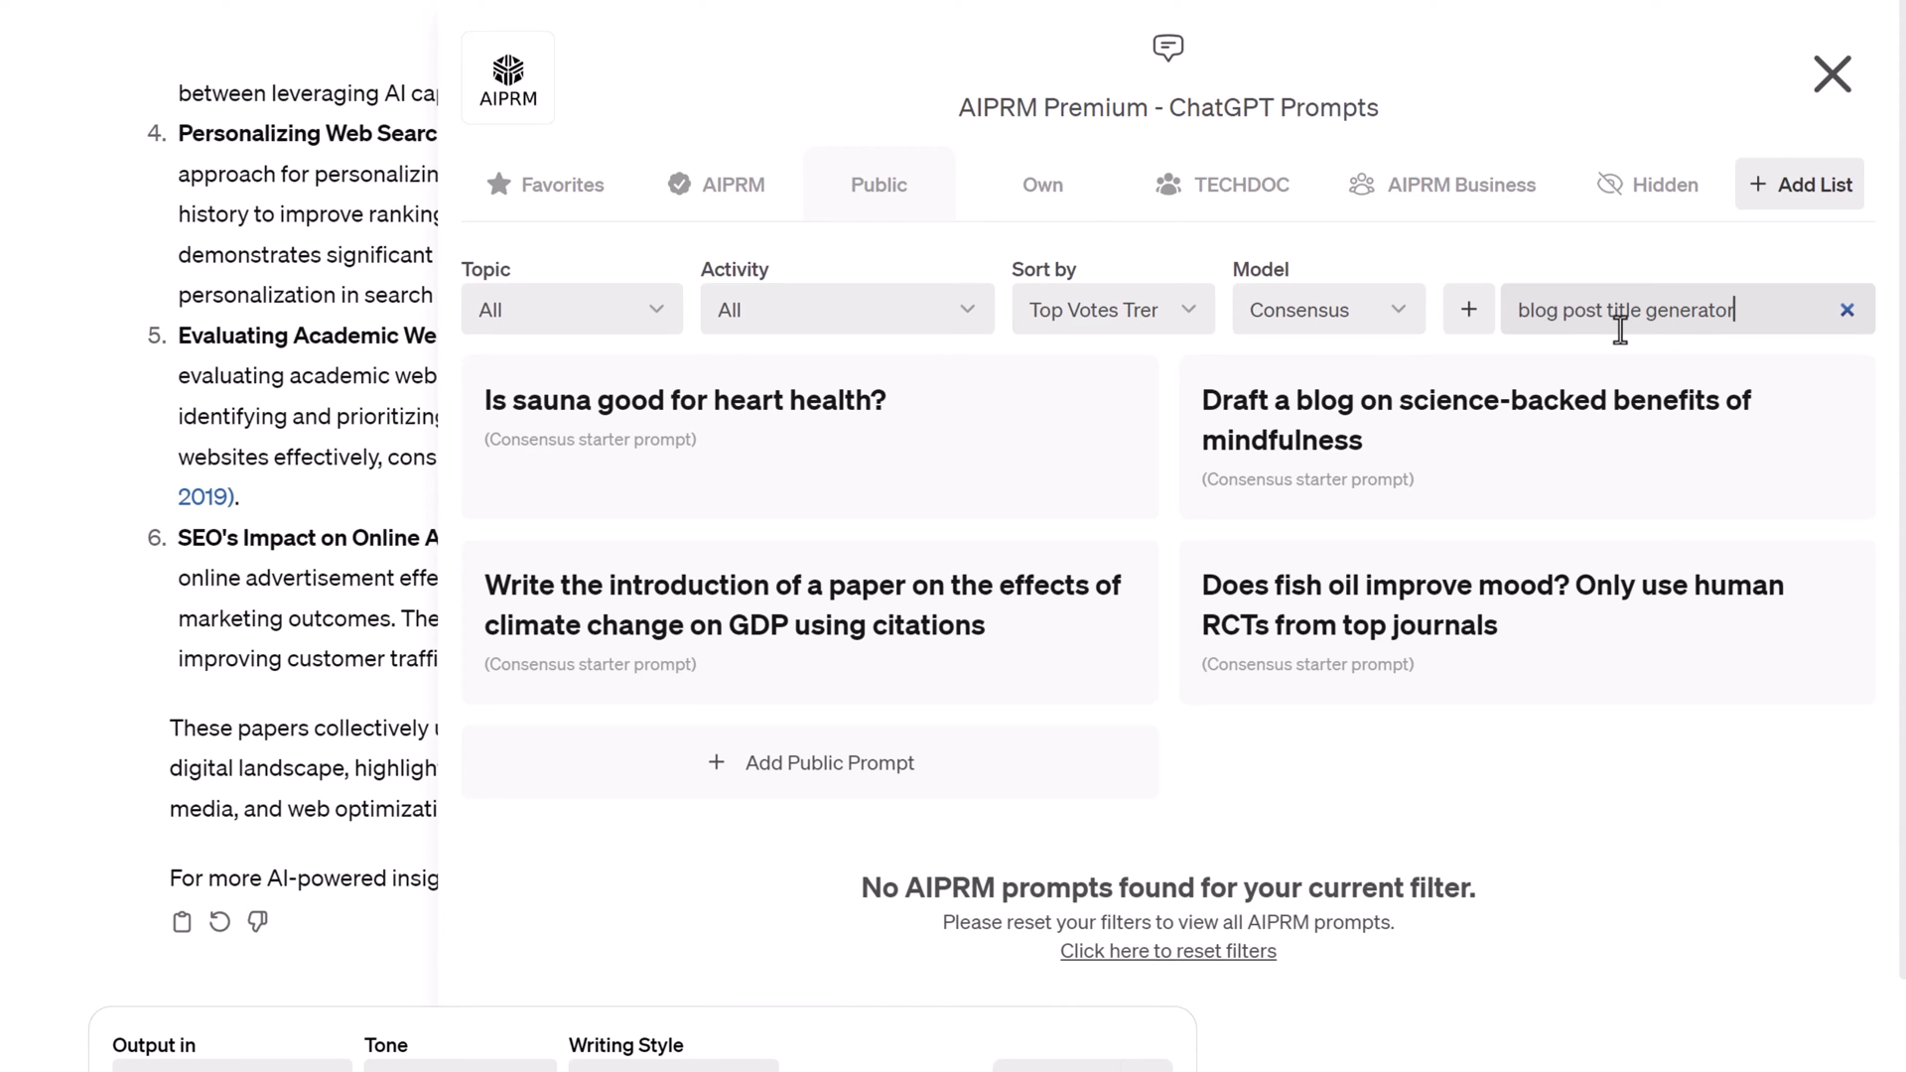
pyautogui.press('BackSpace')
pyautogui.press('BackSpace')
pyautogui.press('BackSpace')
pyautogui.press('BackSpace')
pyautogui.press('BackSpace')
pyautogui.press('BackSpace')
pyautogui.press('BackSpace')
pyautogui.press('BackSpace')
pyautogui.press('BackSpace')
pyautogui.press('BackSpace')
pyautogui.click(1378, 304)
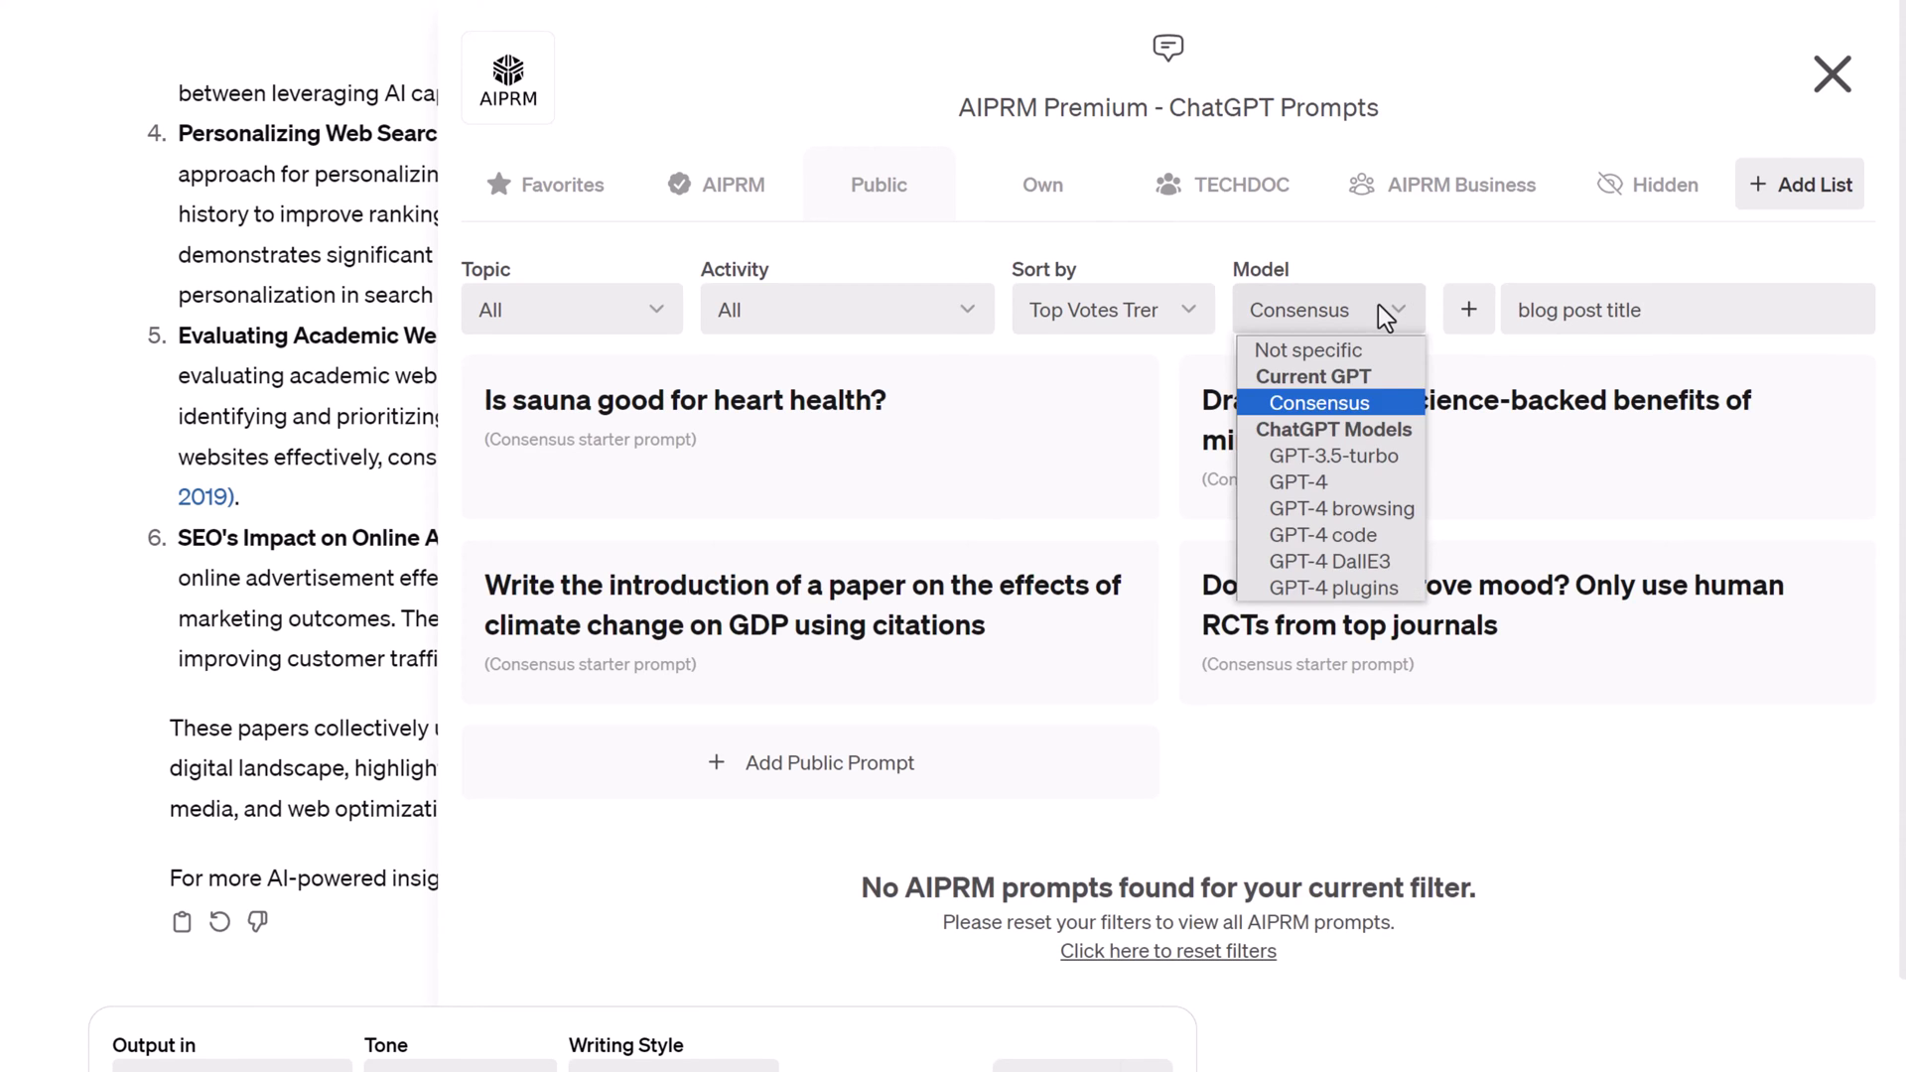
pyautogui.click(1354, 350)
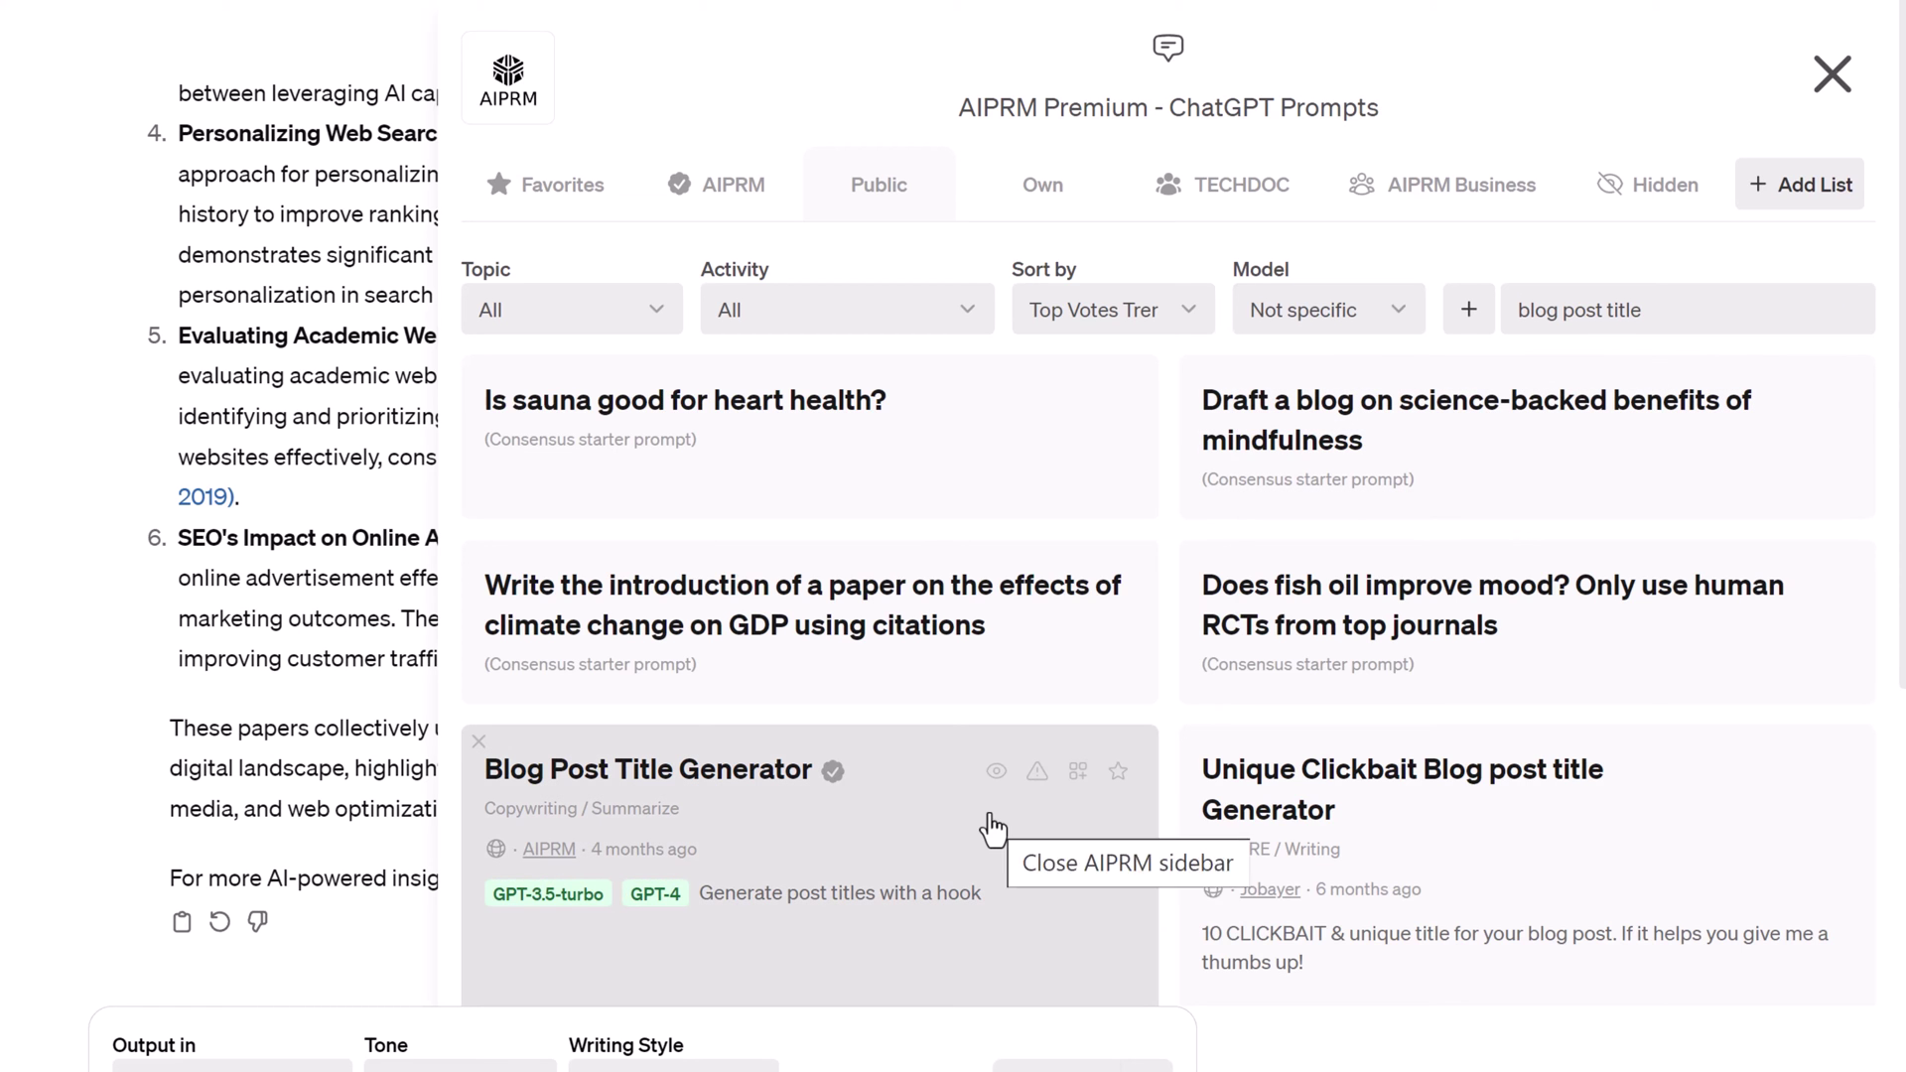
# - Run Blog Post Title Generator with keywords 'impact of generative AI on search engines and SEO'
pyautogui.click(992, 829)
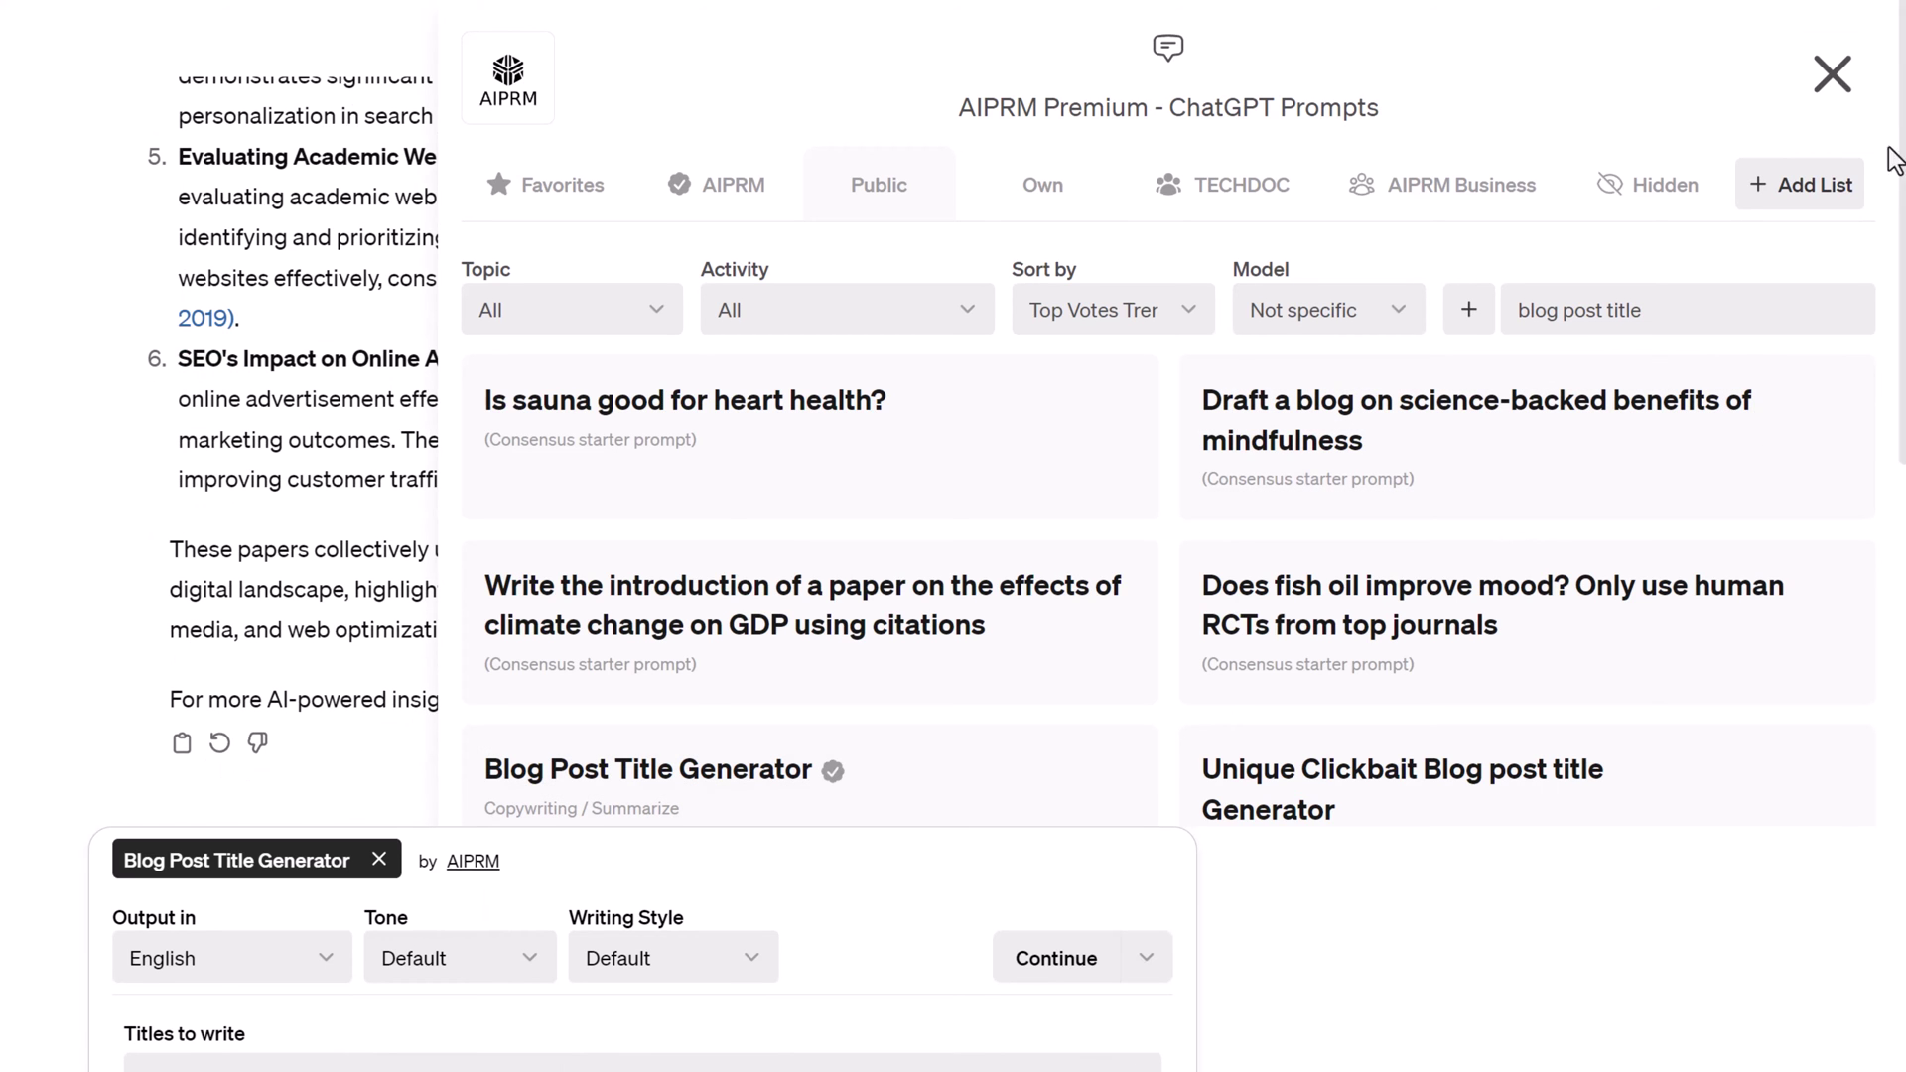
pyautogui.click(1833, 73)
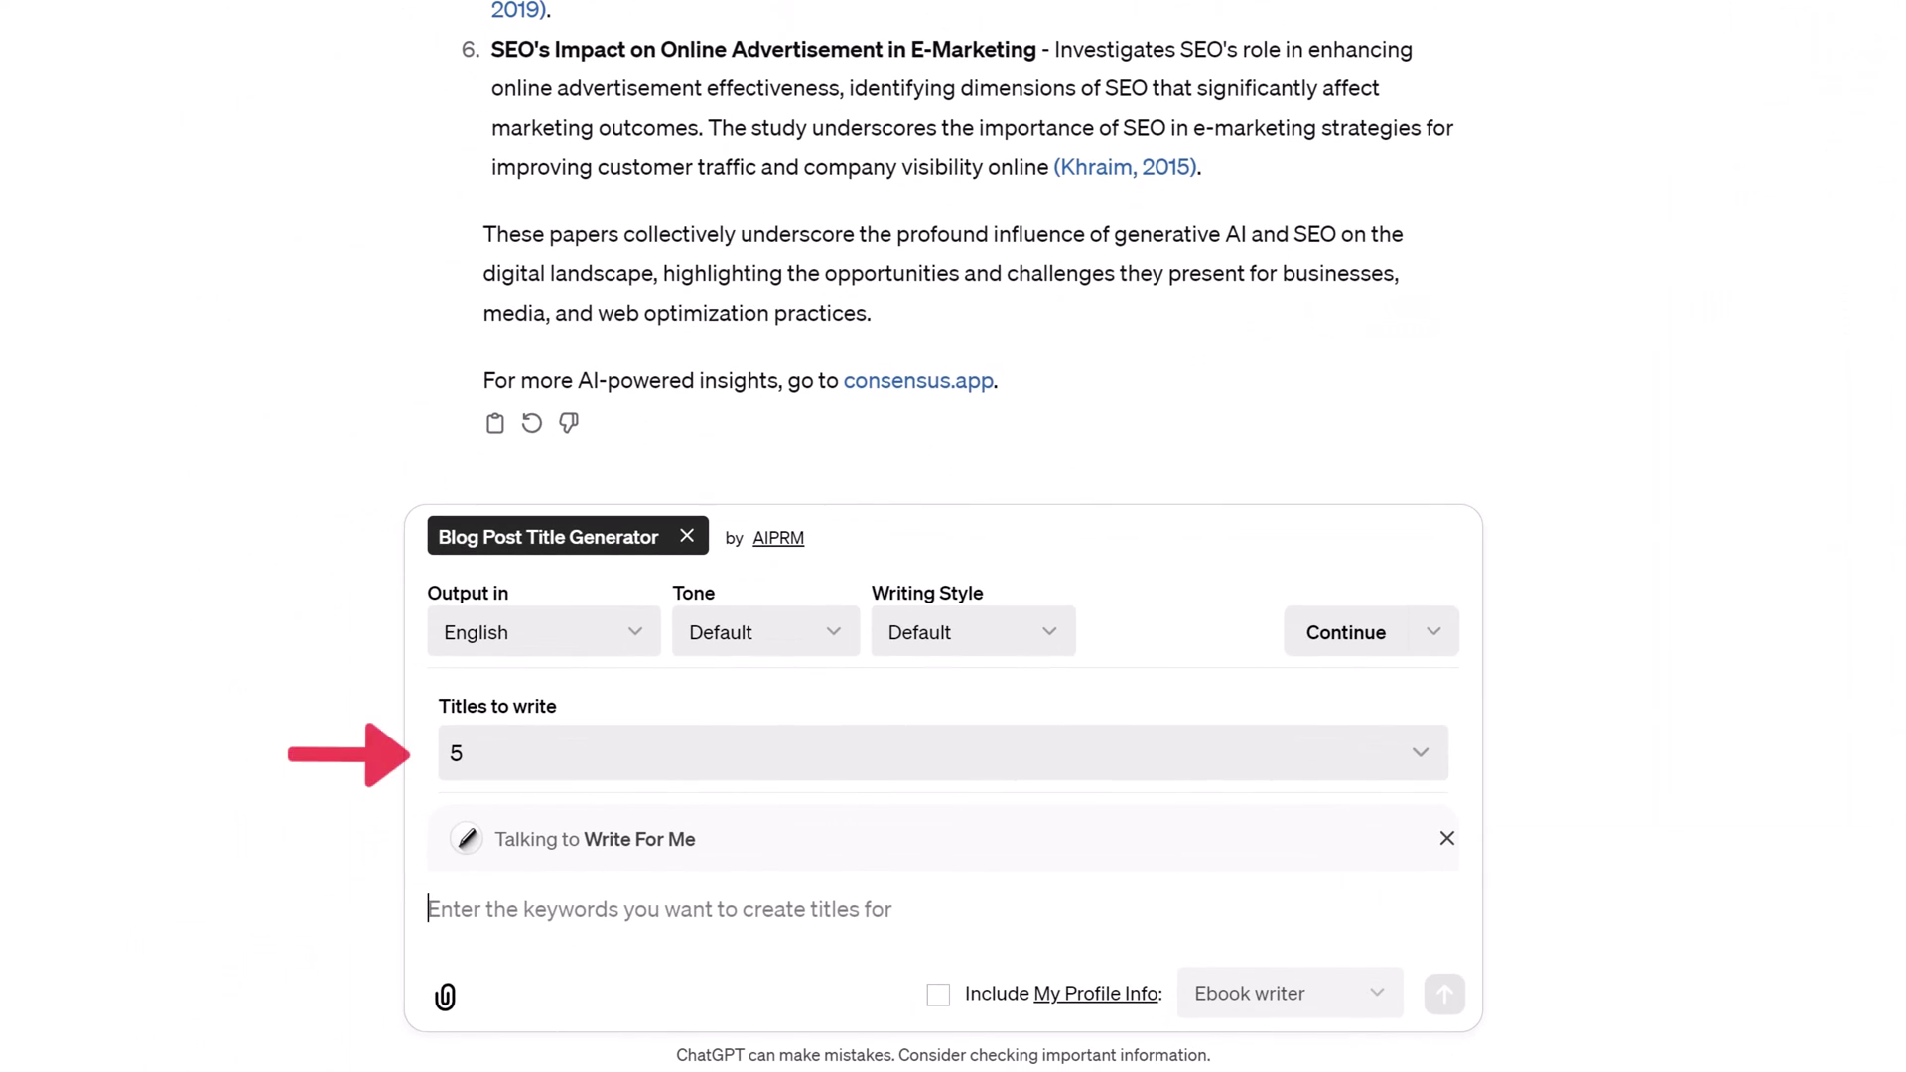
pyautogui.write('impact of generative AI on search engines and SEO')
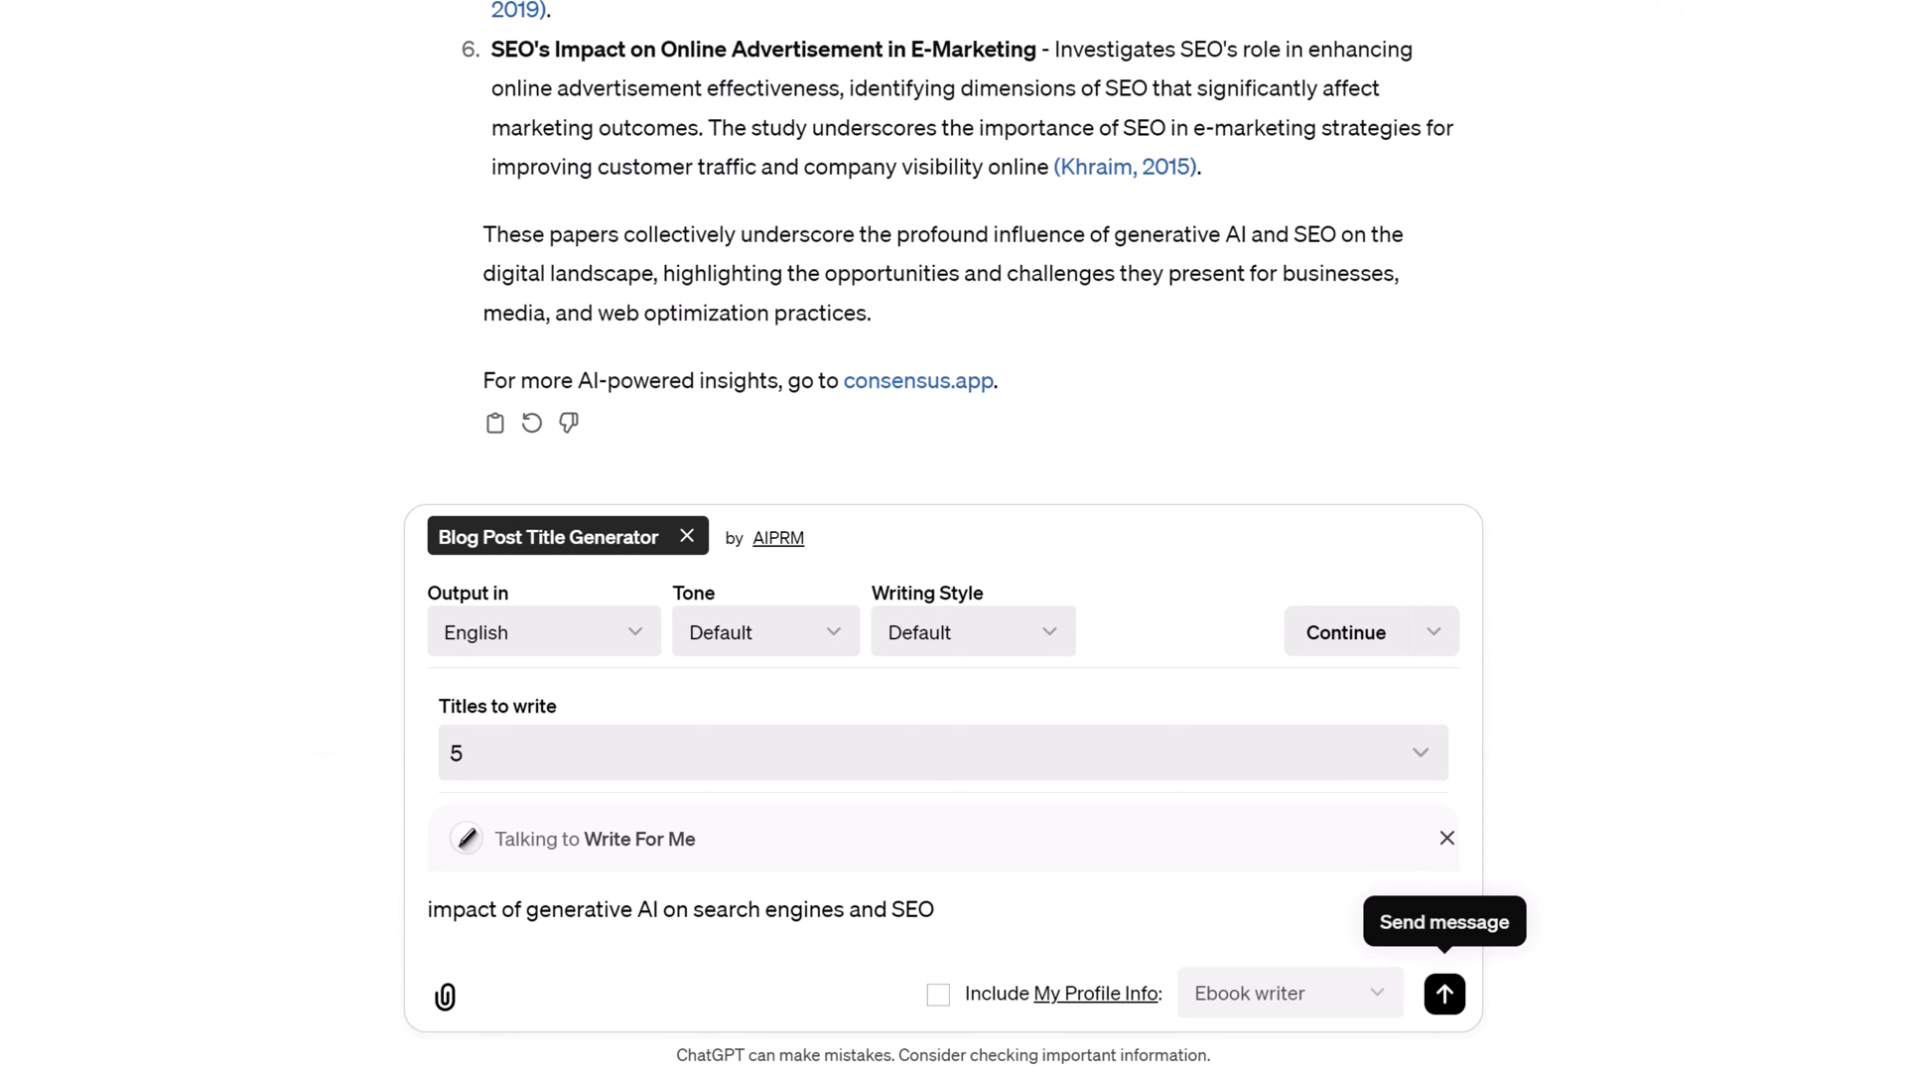
pyautogui.click(1444, 993)
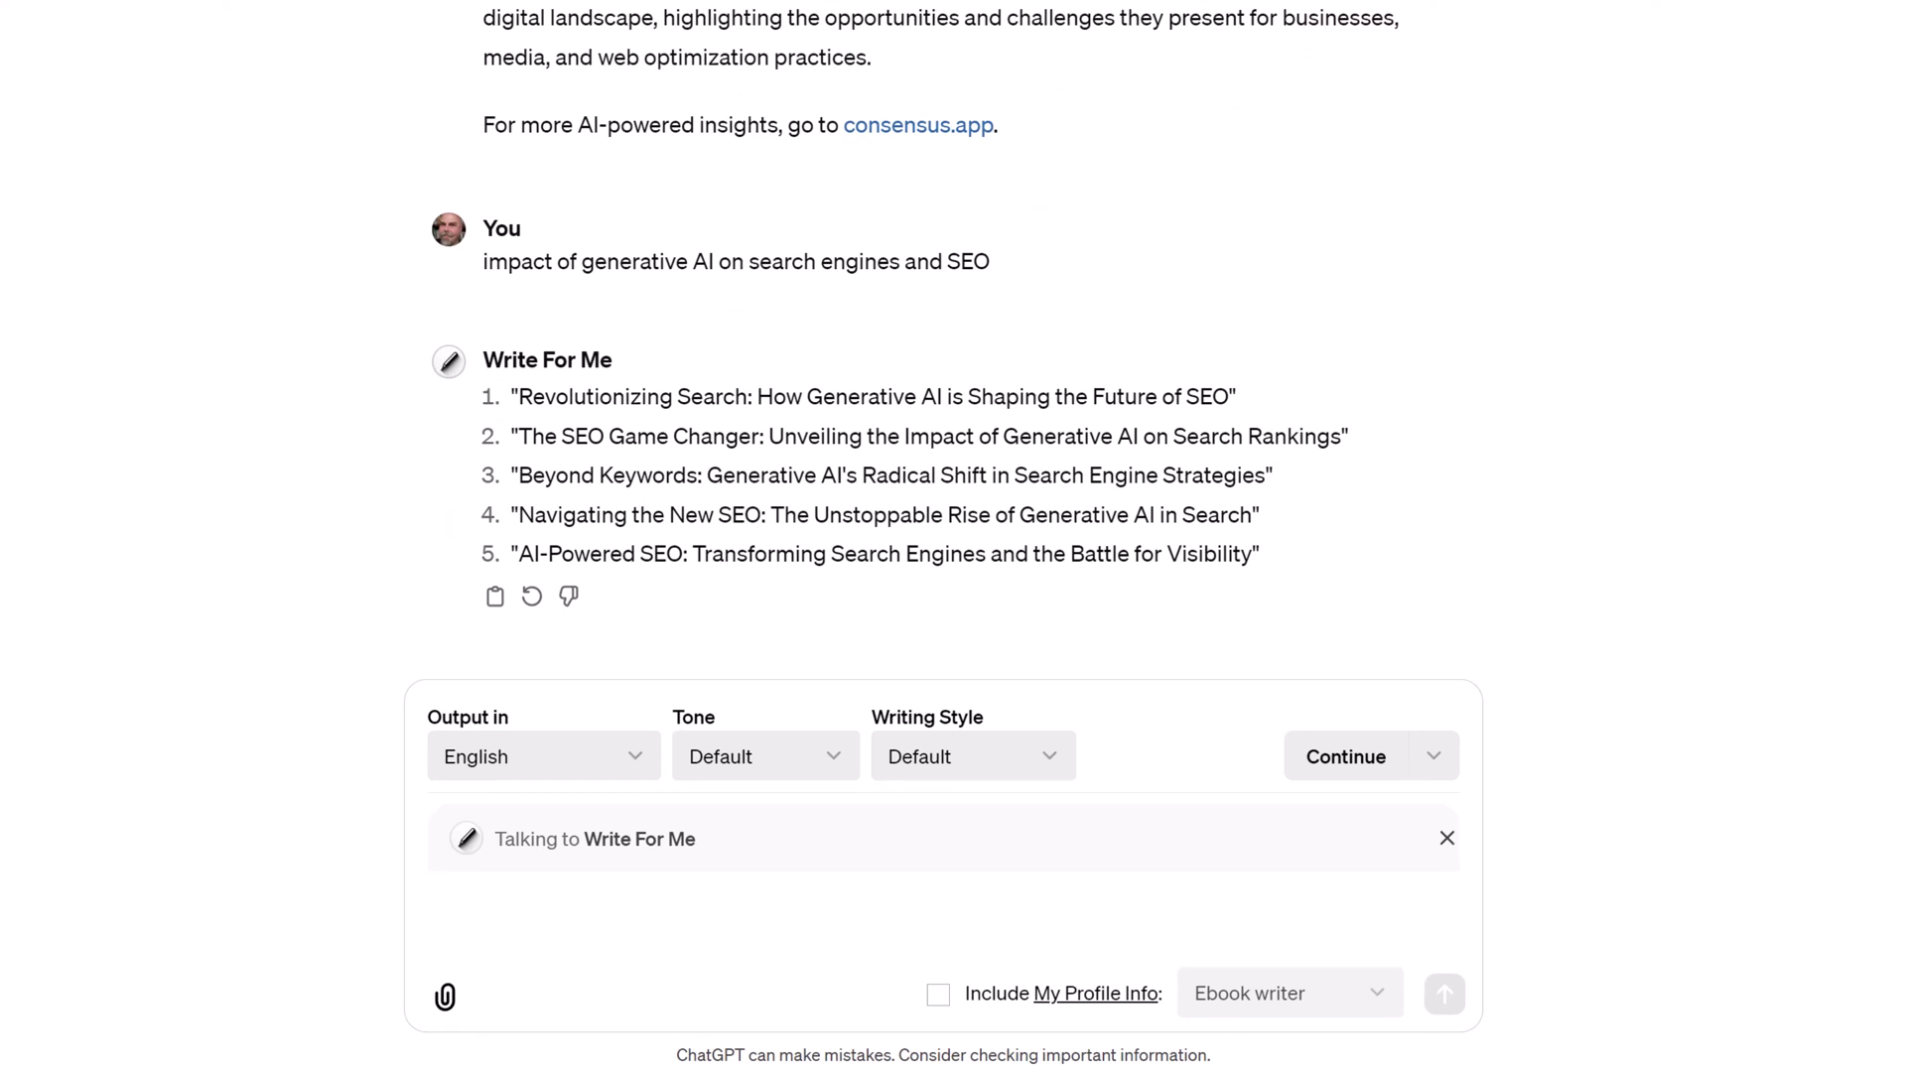
# - Run Human Written 100% Unique SEO Optimized Article on the first suggested title
pyautogui.moveTo(1237, 396); pyautogui.dragTo(611, 396)
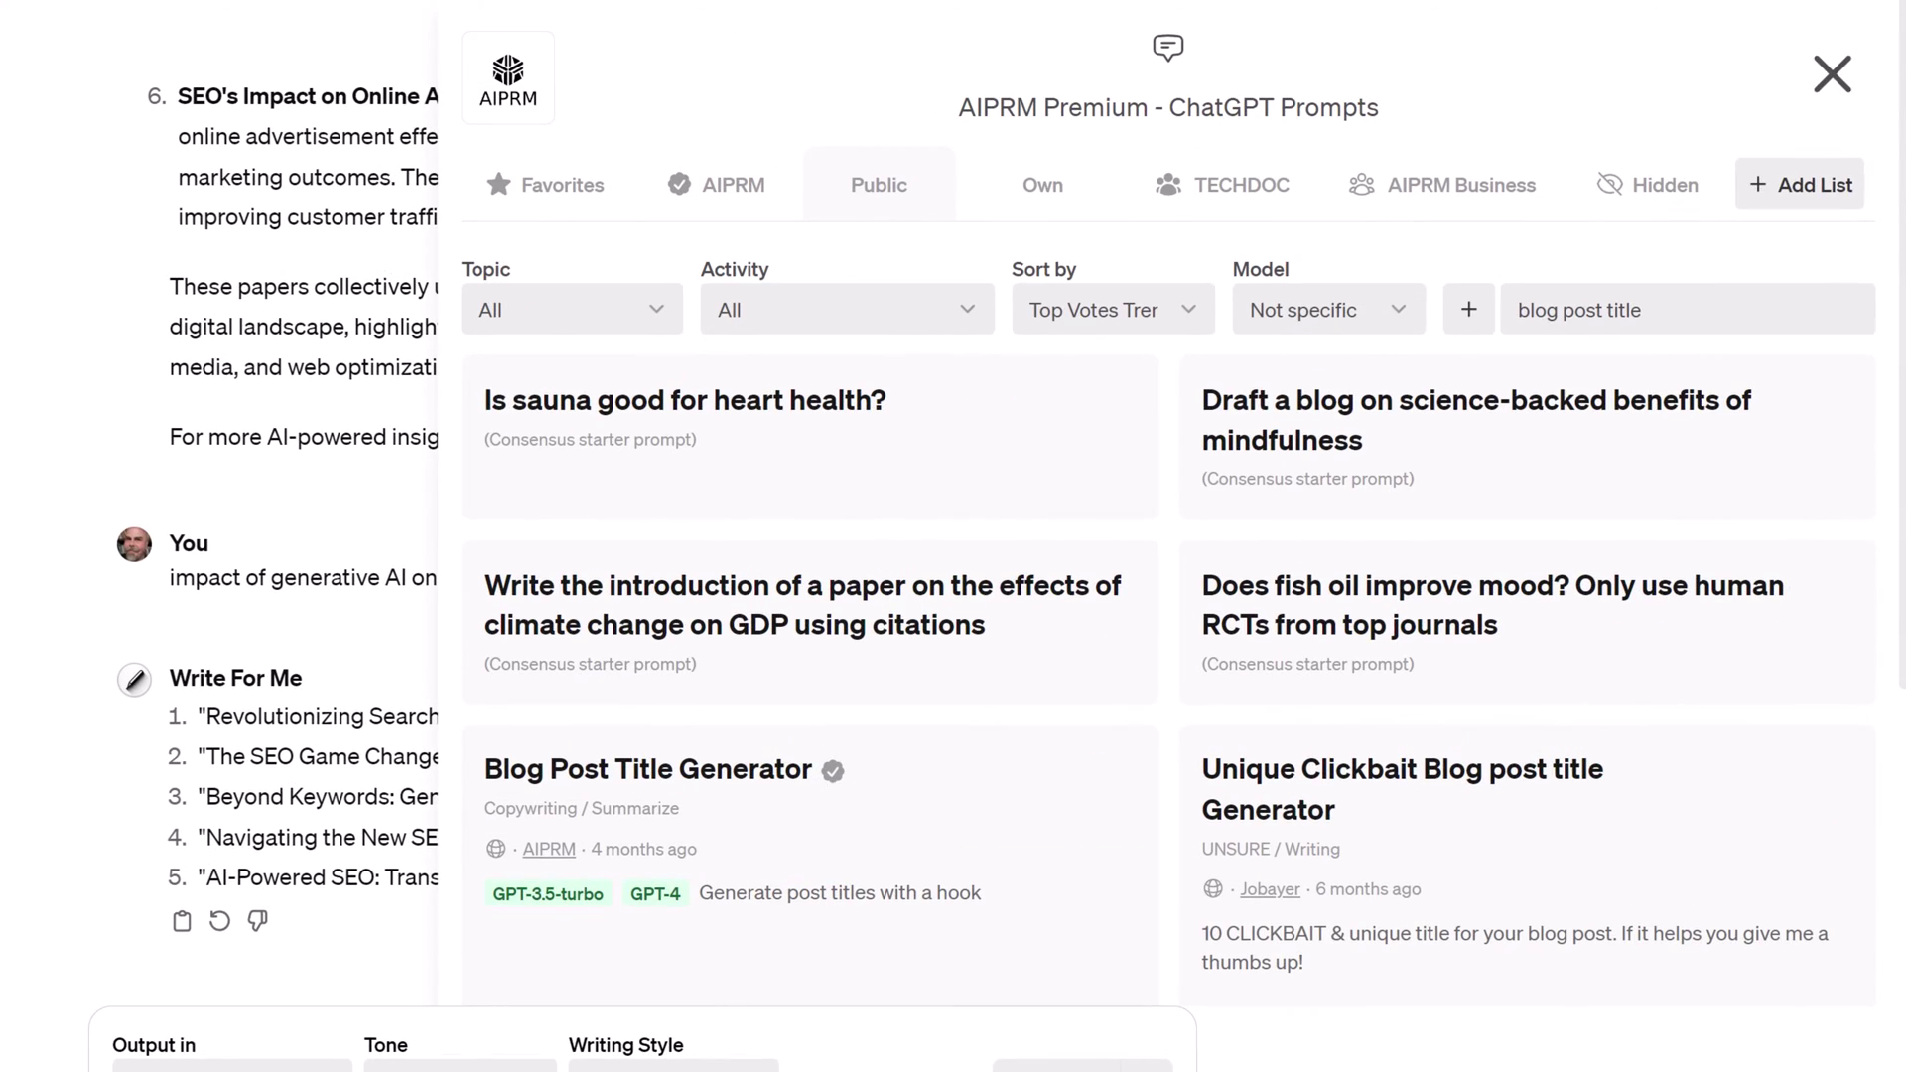
pyautogui.write('human written 100%')
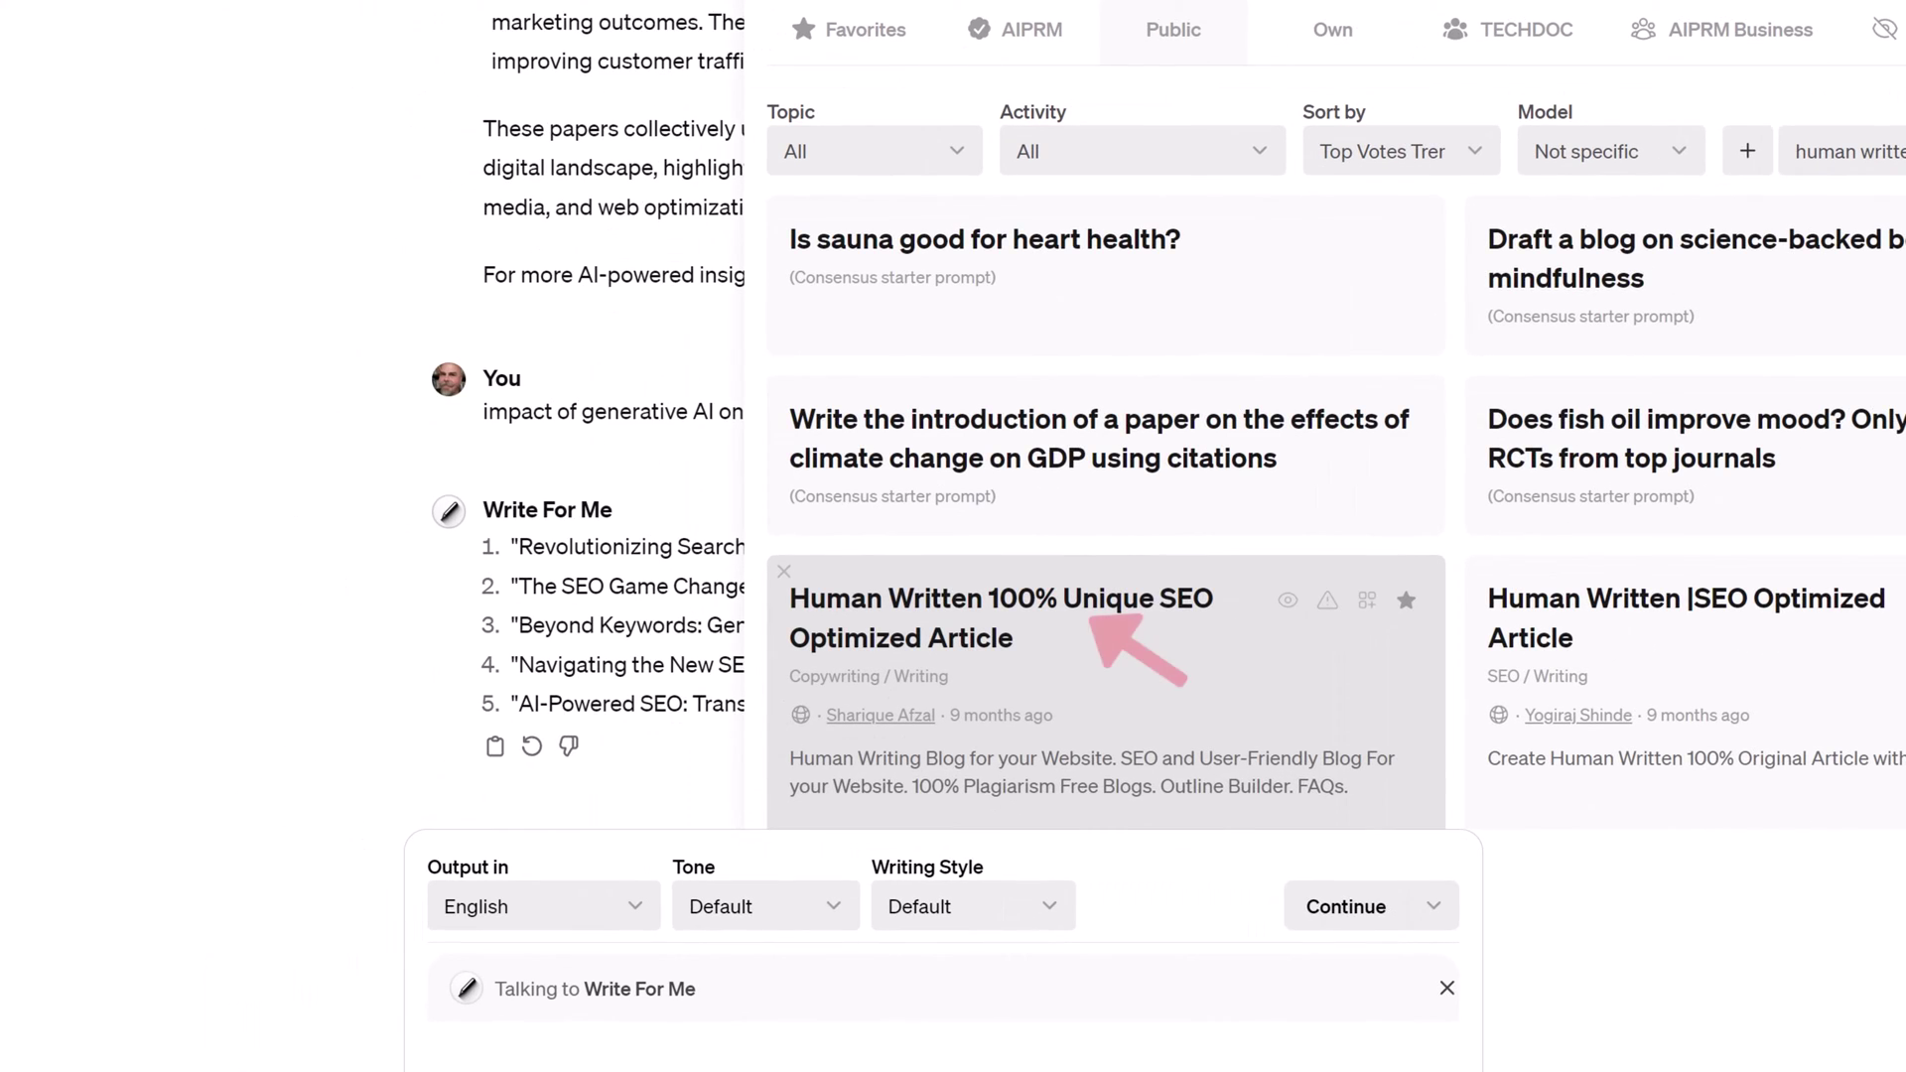
pyautogui.click(799, 784)
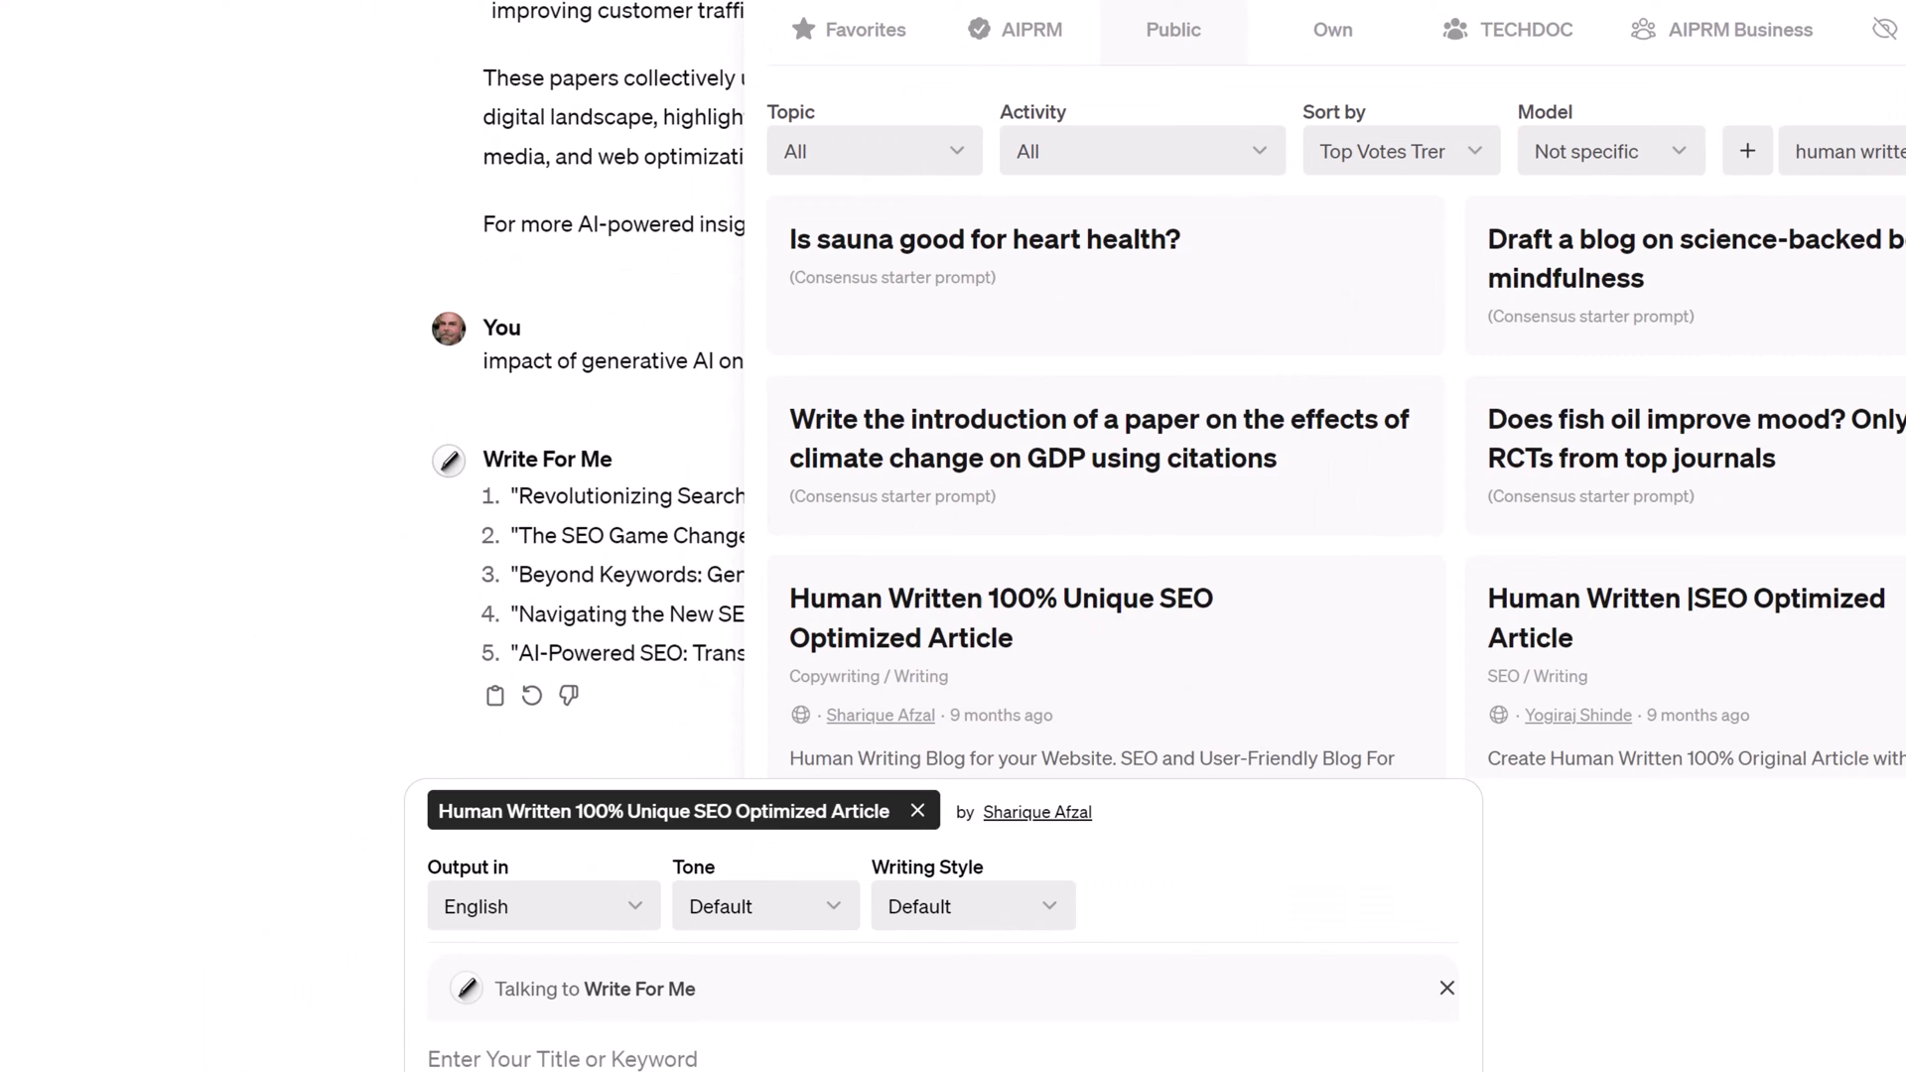
pyautogui.write('"Revolutionizing Search: How Generative AI is Shaping the Future of SEO"')
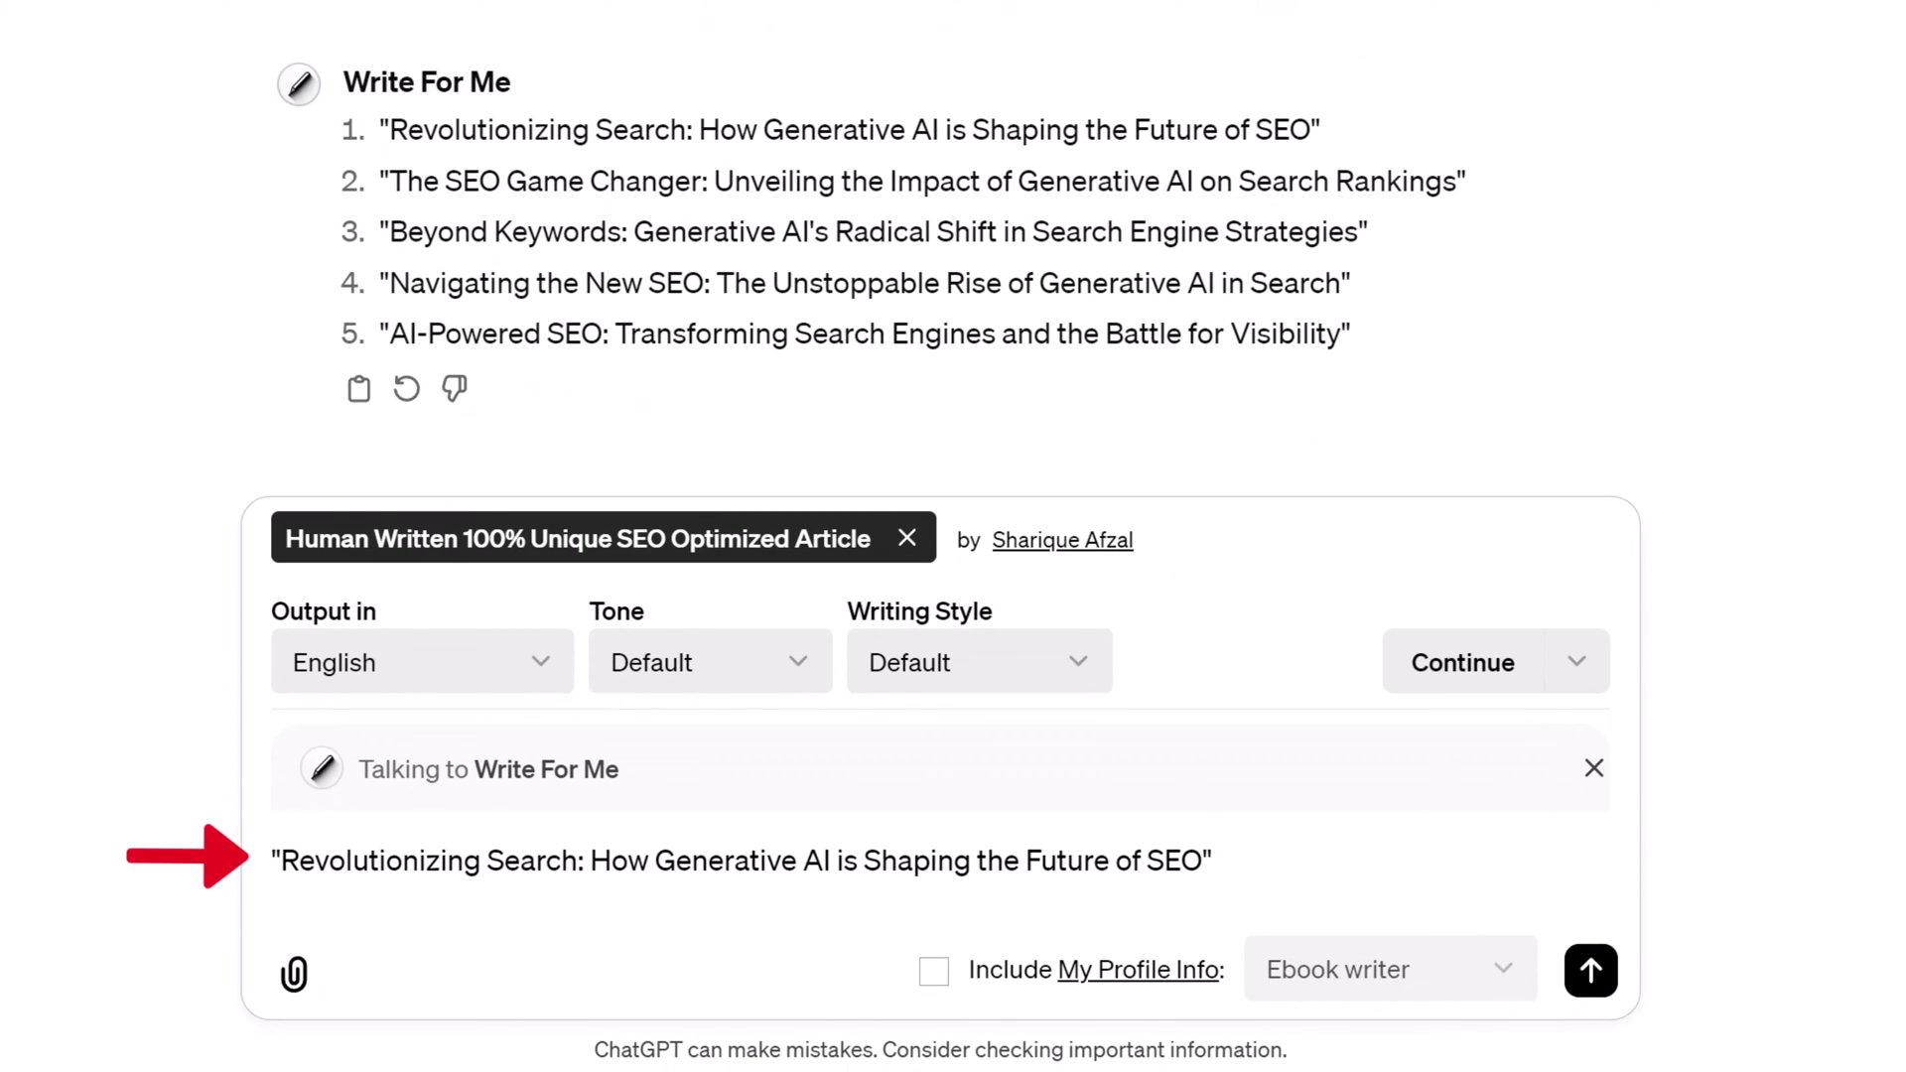
pyautogui.click(1590, 969)
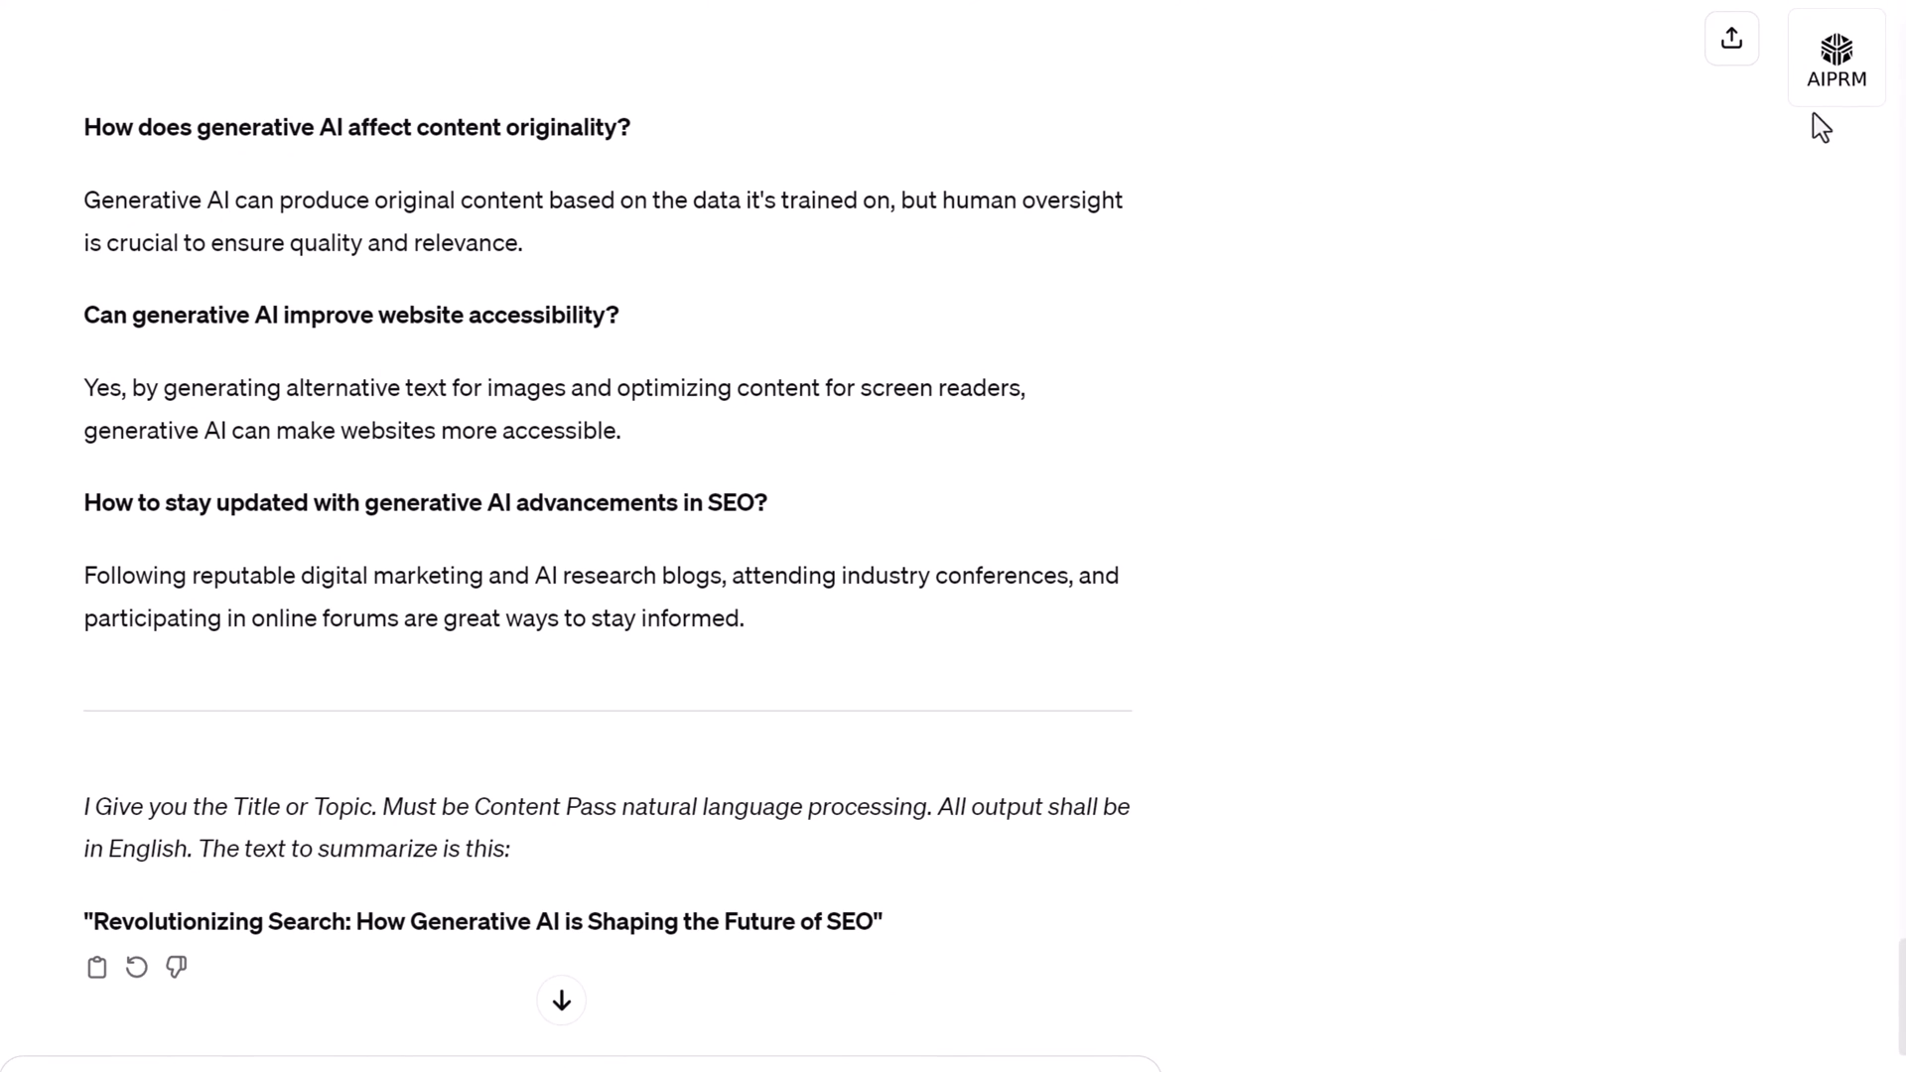
# - Run the Meta-Title & Description prompt for the generated article with Write For Me
pyautogui.click(1834, 61)
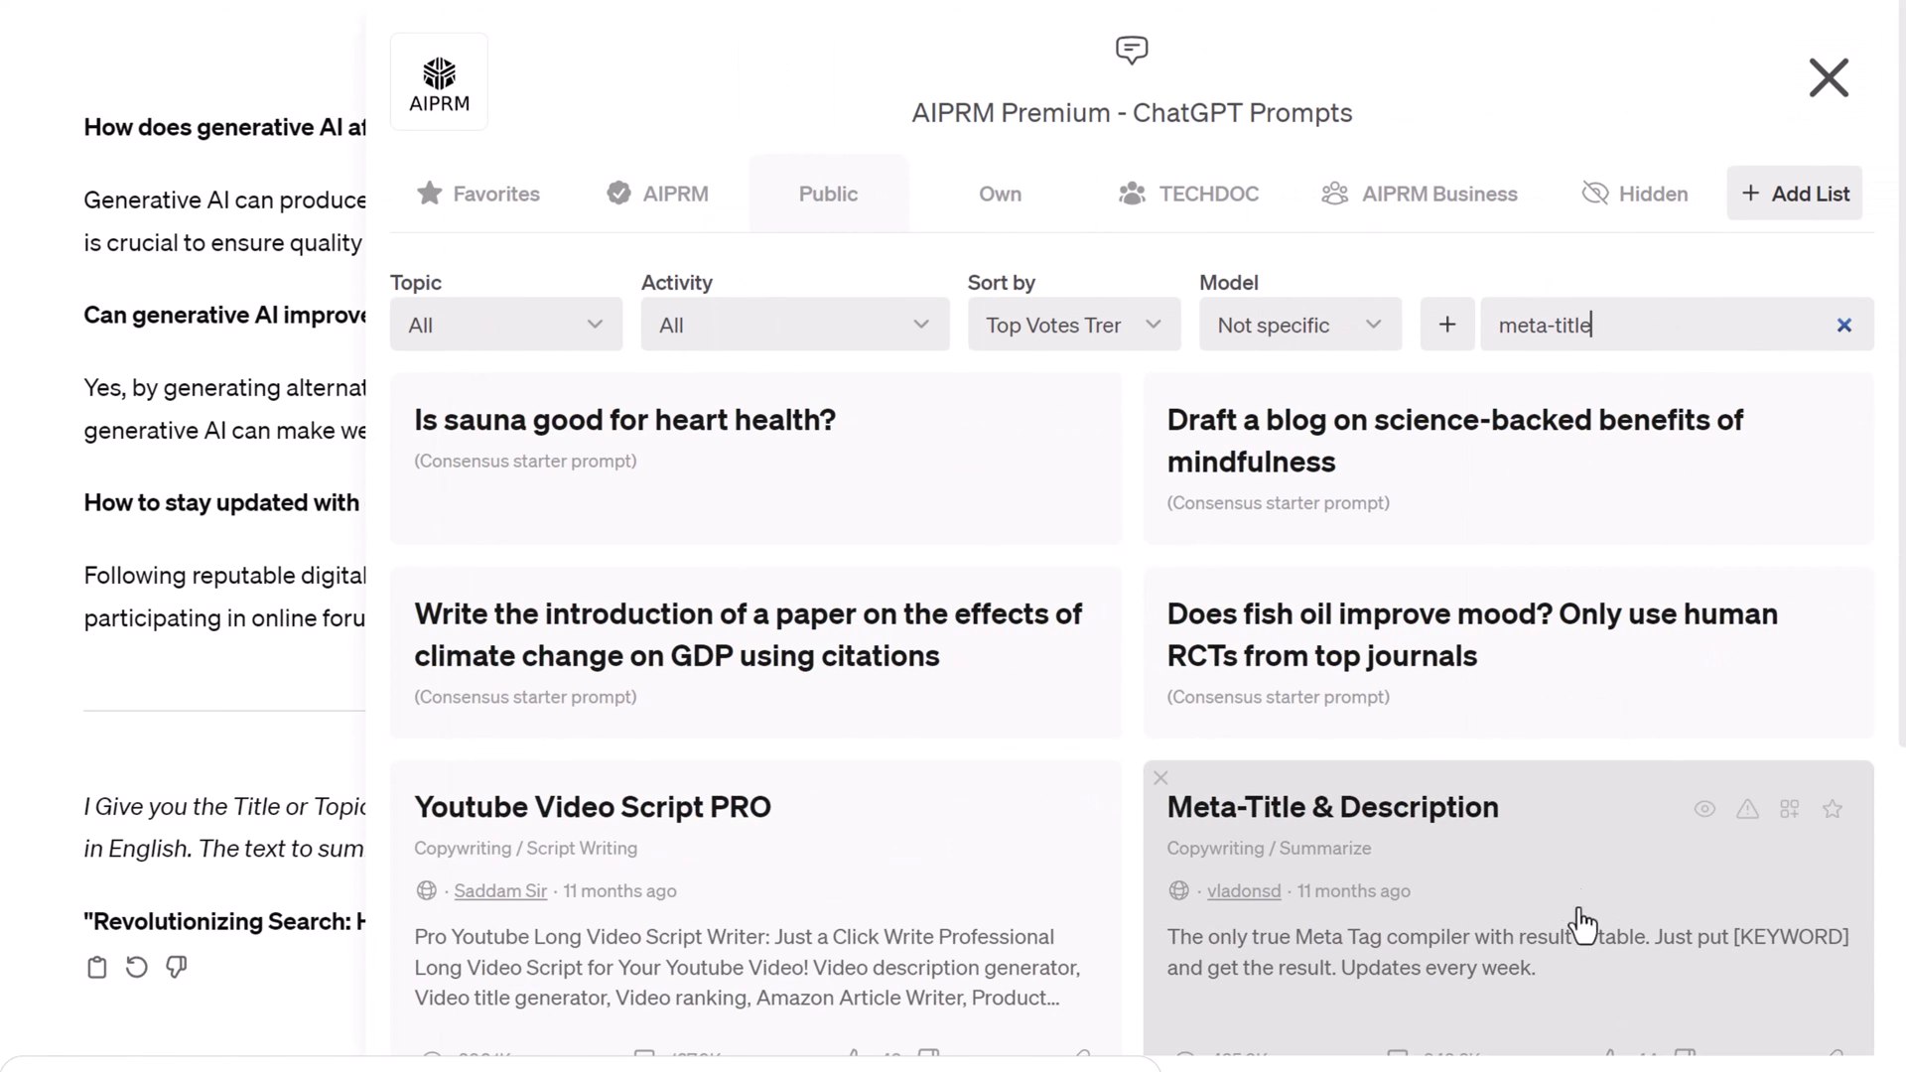
pyautogui.click(1578, 875)
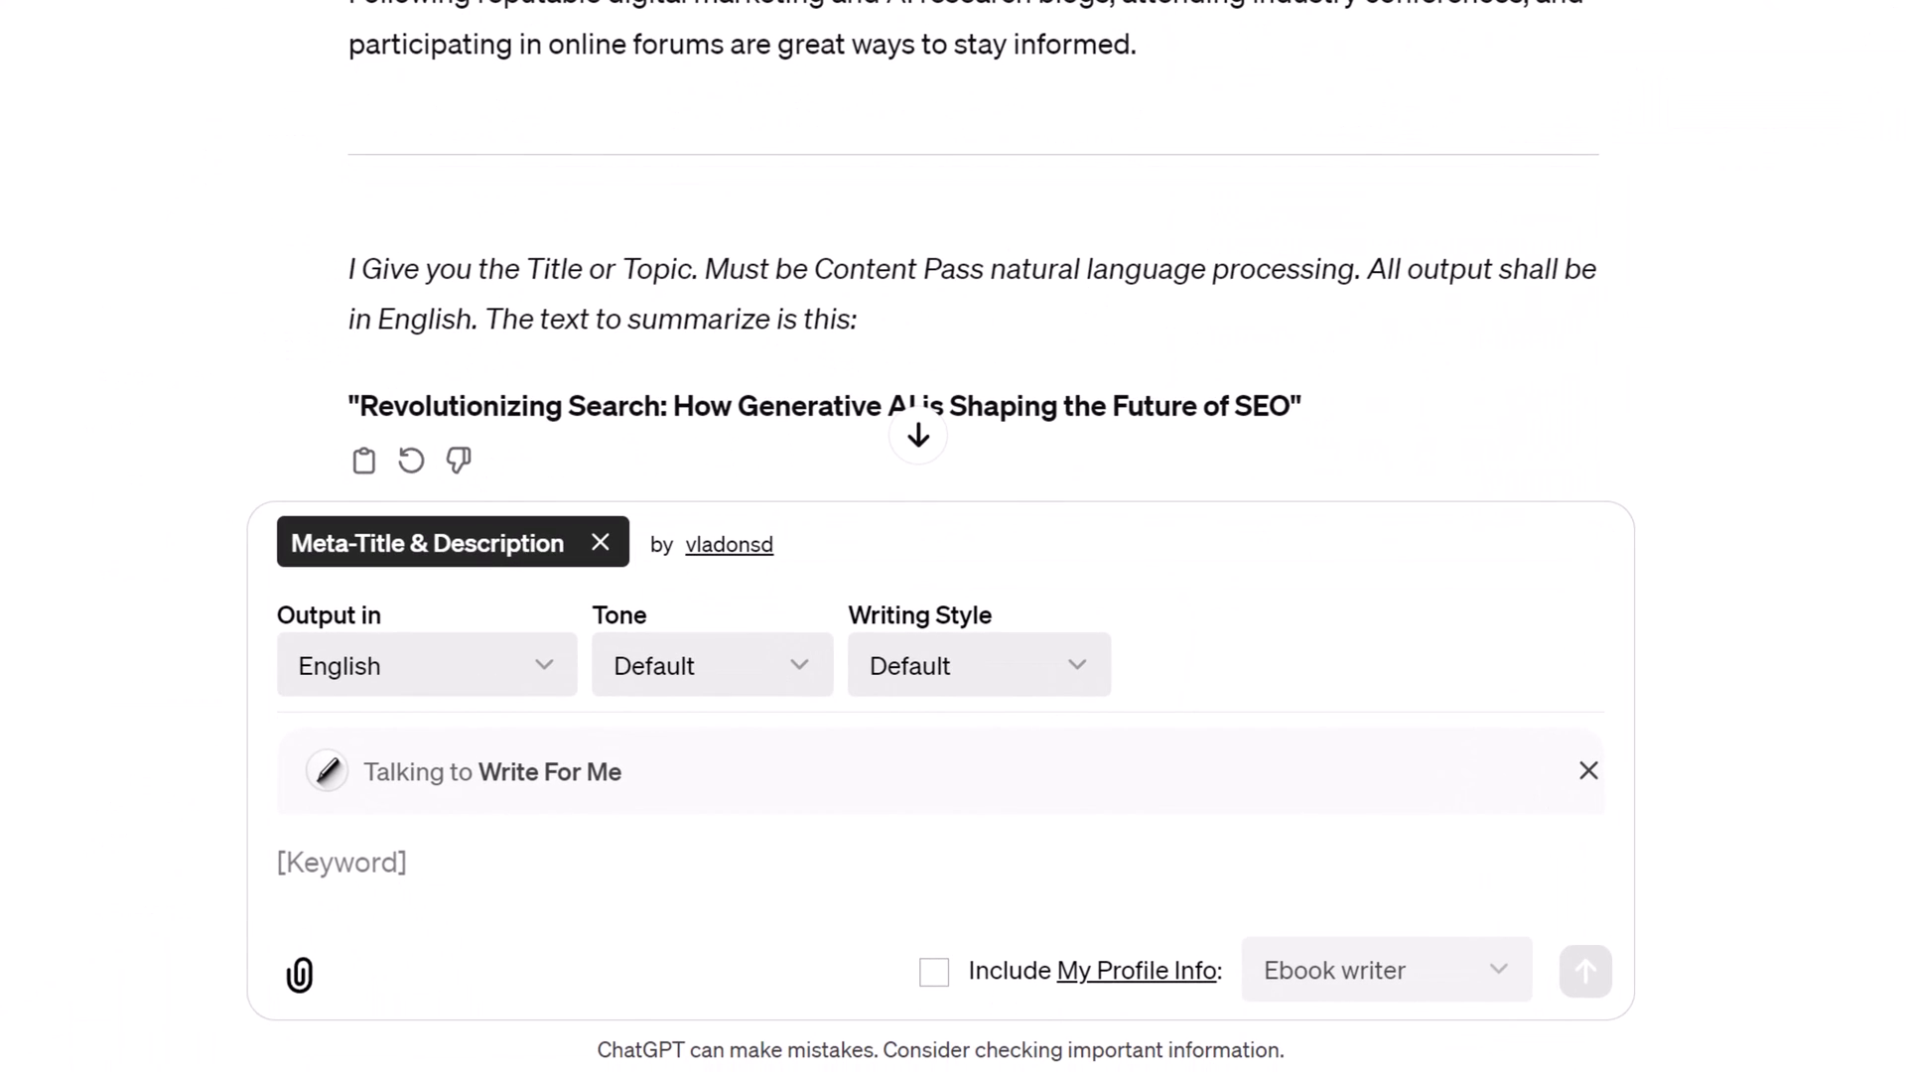
pyautogui.write('for the generated article')
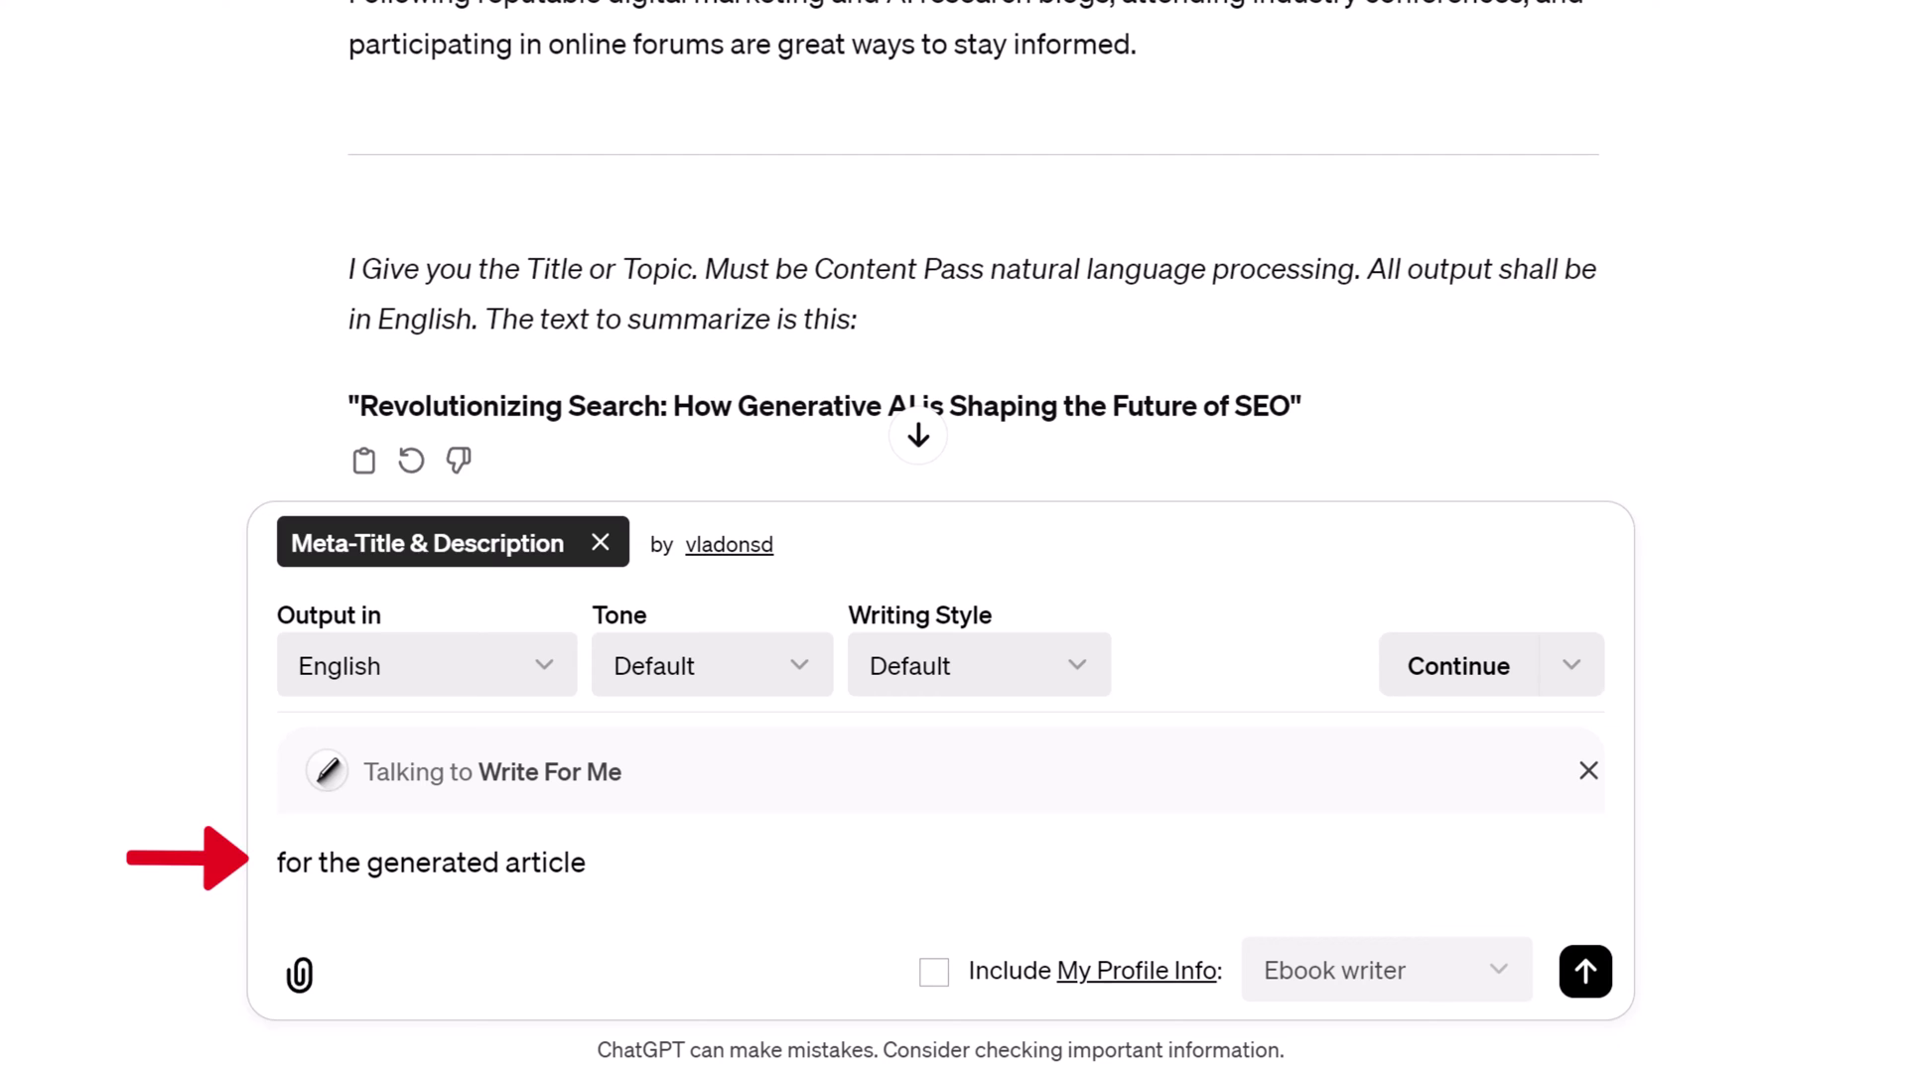
pyautogui.click(1585, 971)
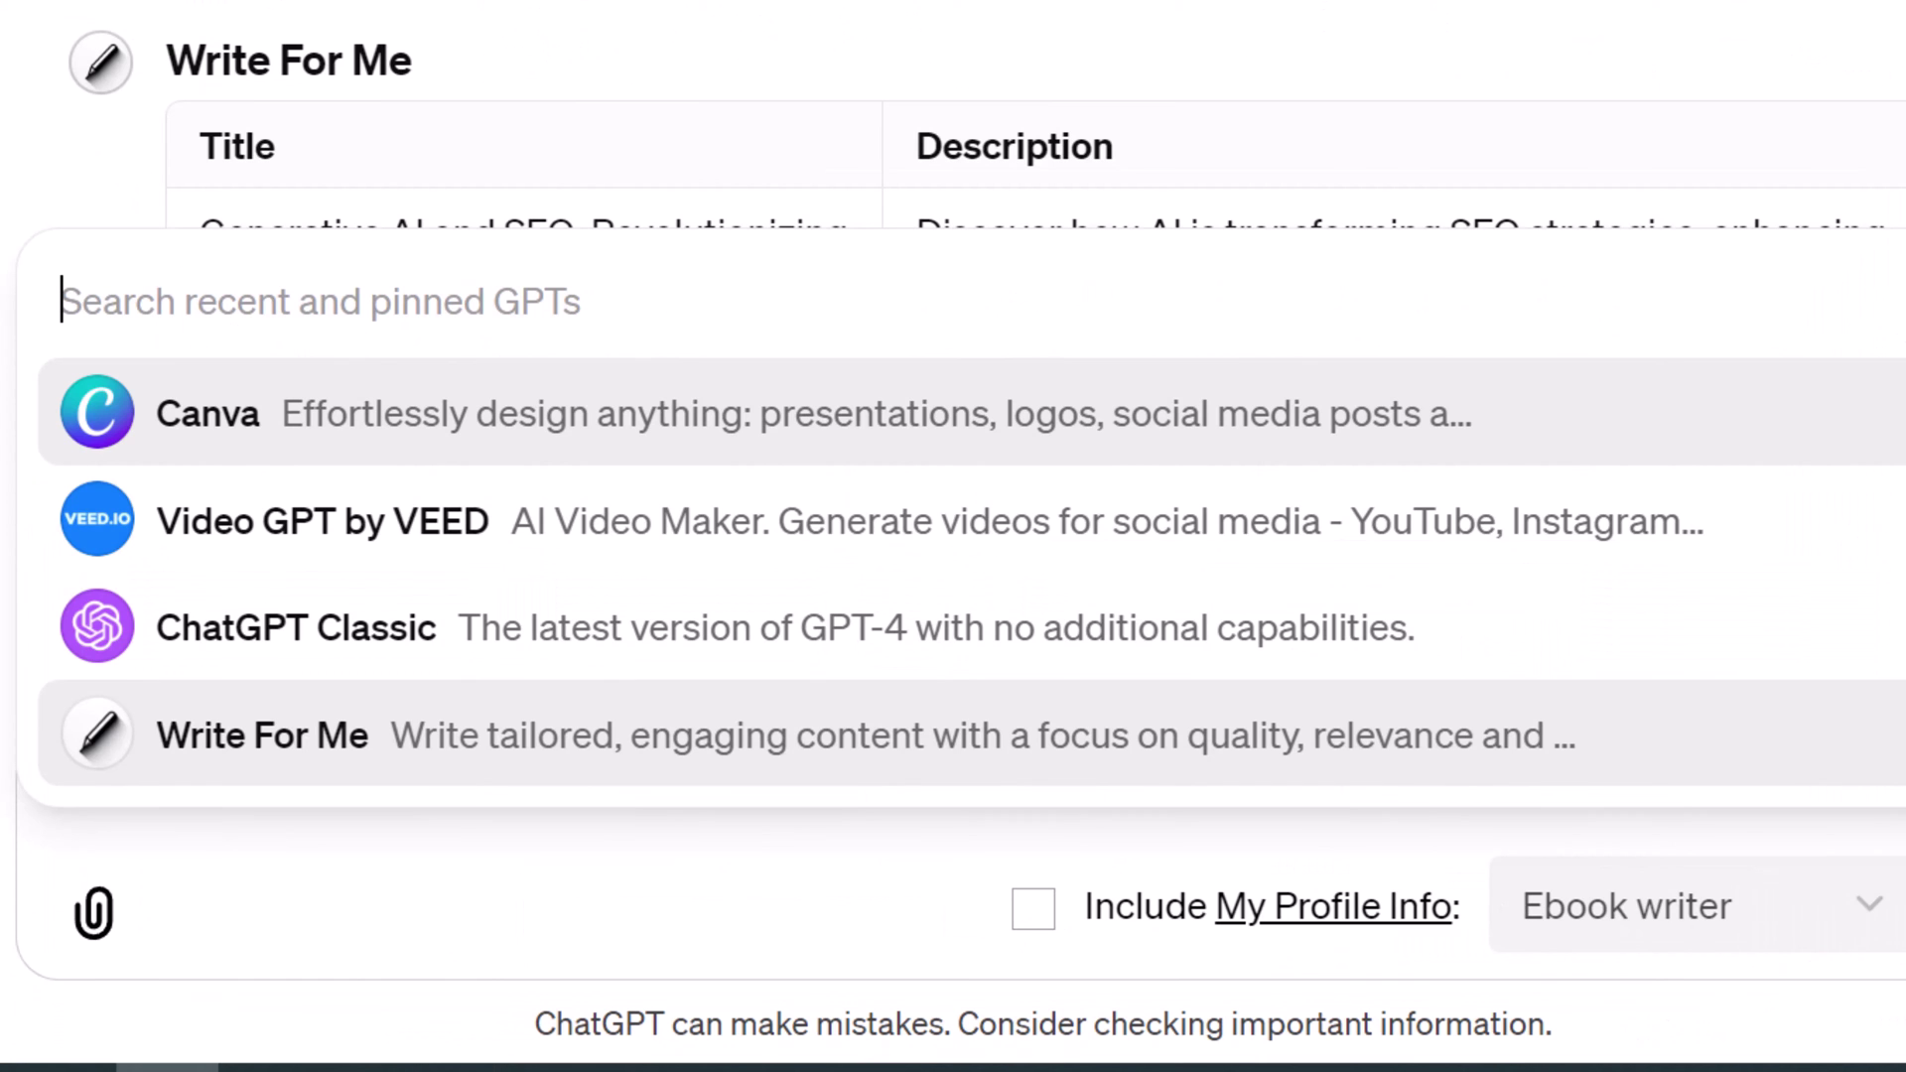
# - Switch to DALL·E and run Generate images using DALL·E 3 with the article's image request
pyautogui.press('Down')
pyautogui.press('Down')
pyautogui.press('Down')
pyautogui.press('Down')
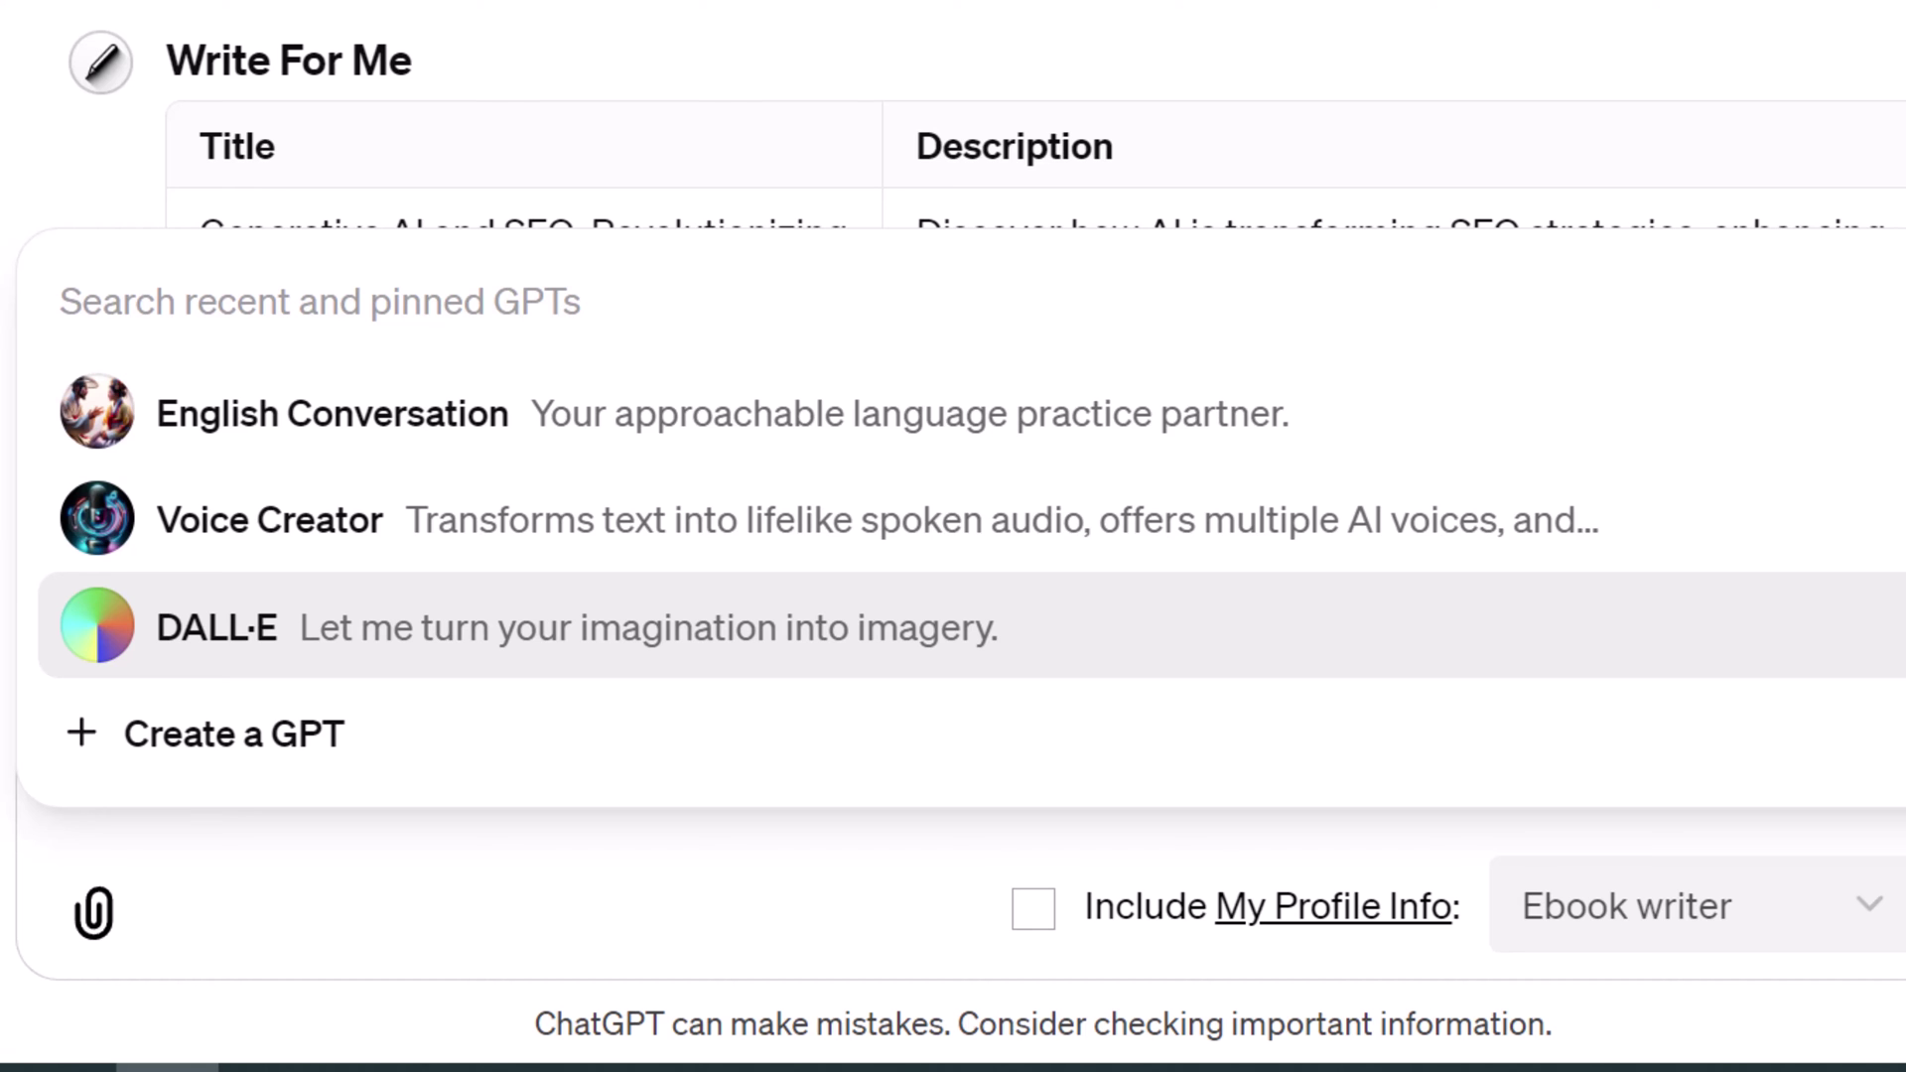
pyautogui.press('Return')
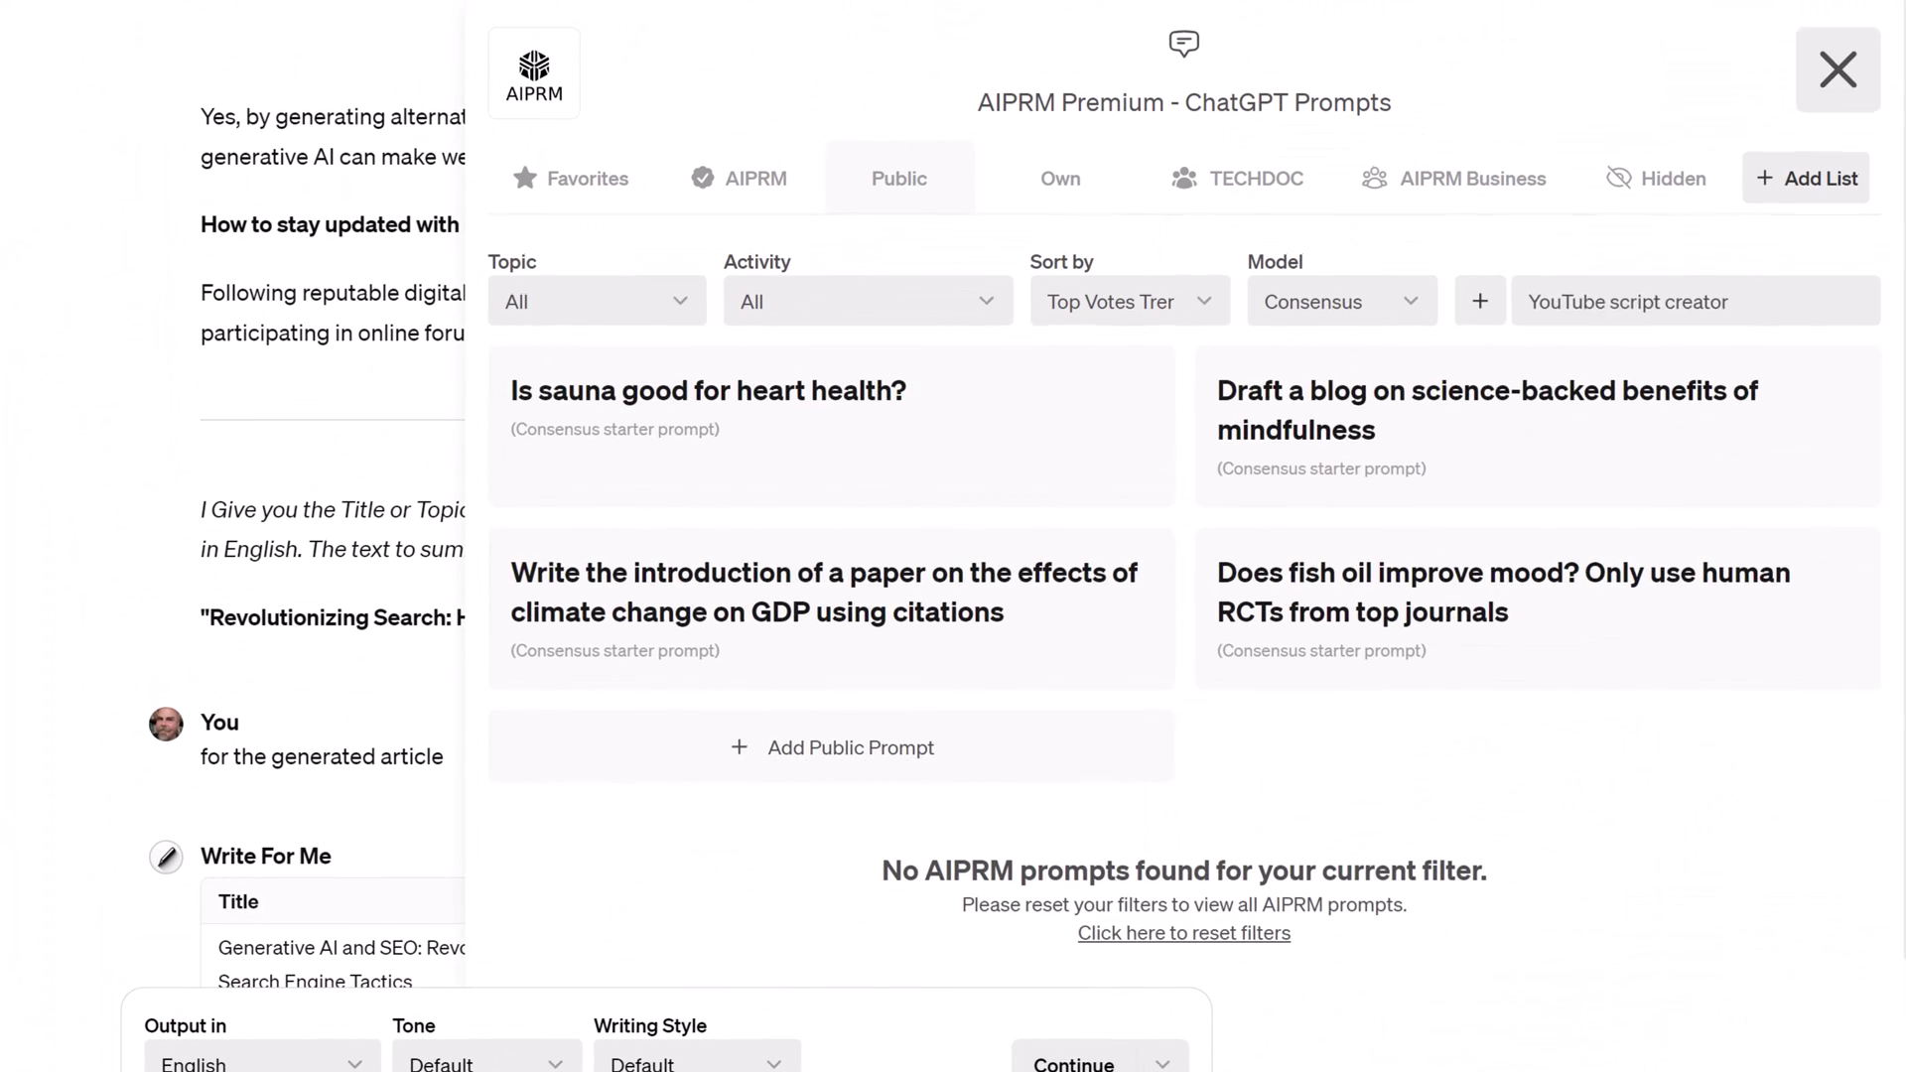
pyautogui.write('dall-e 3')
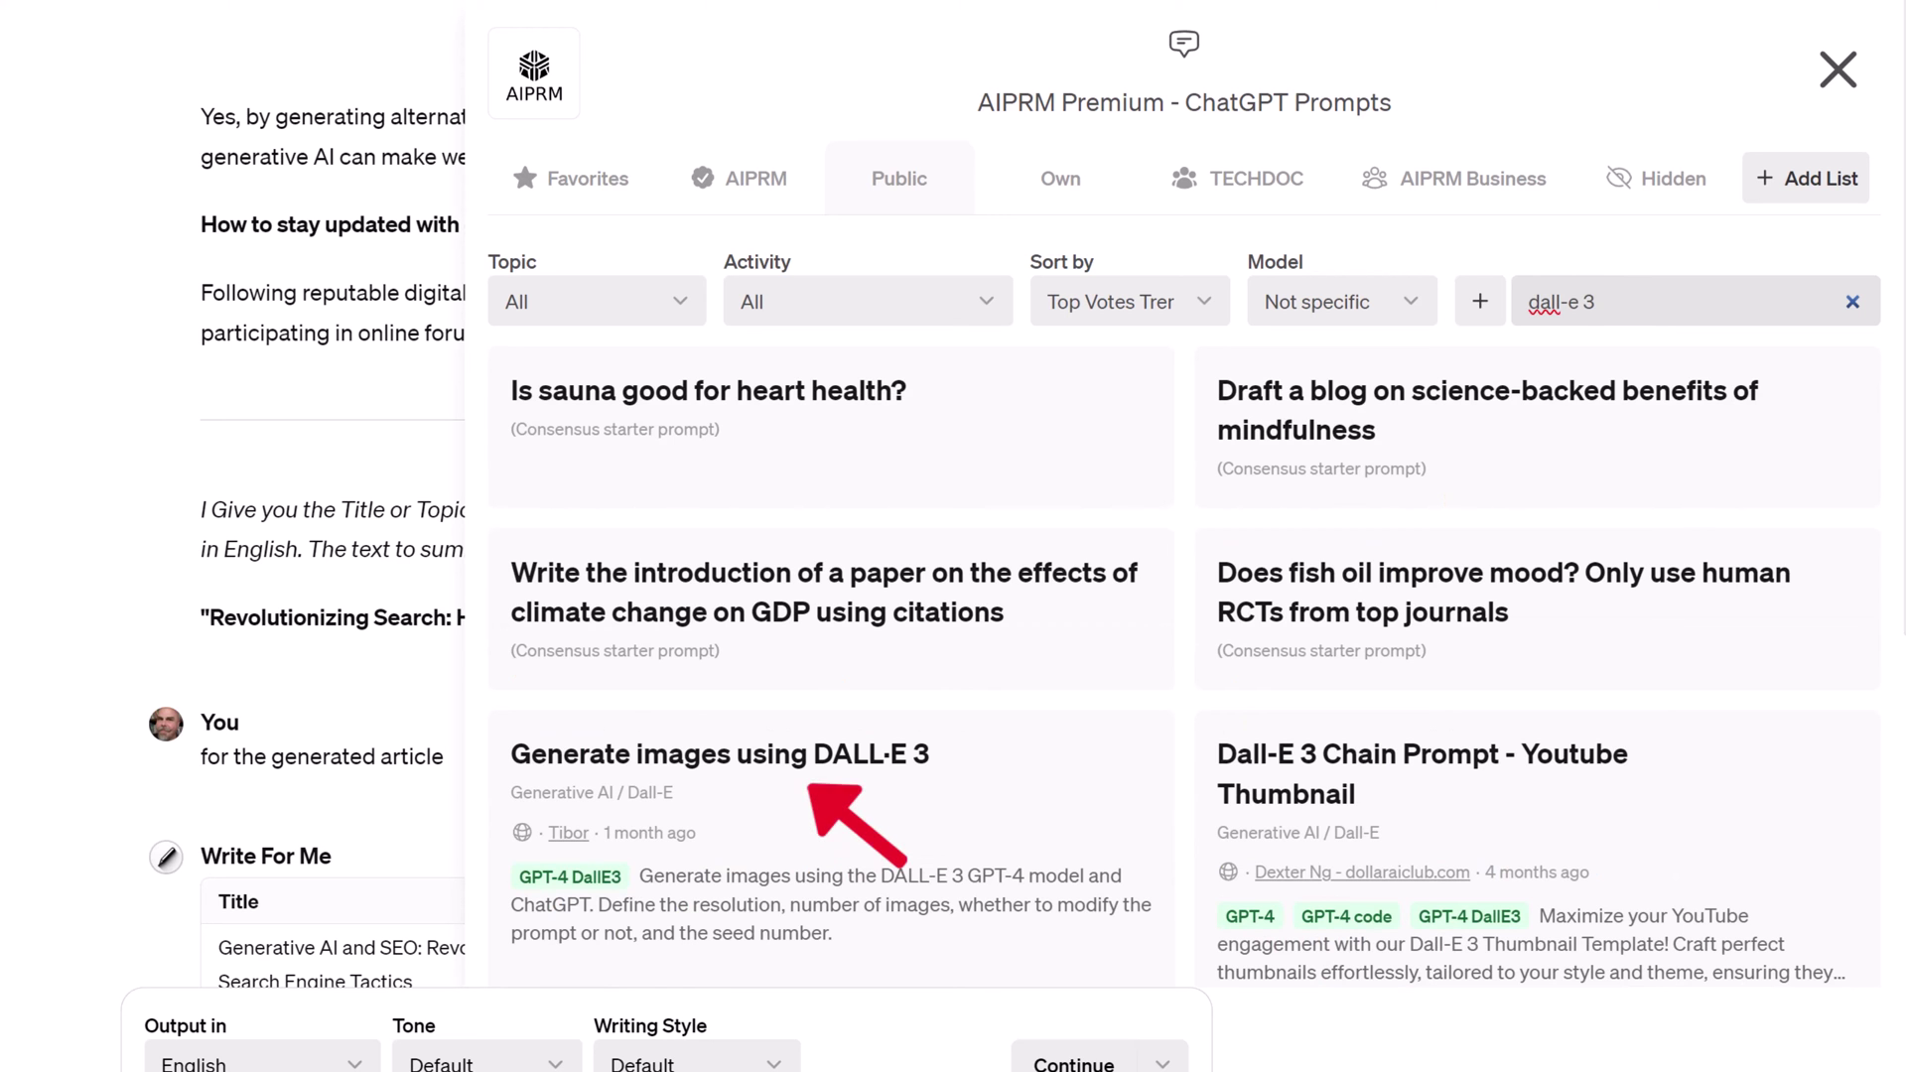
pyautogui.click(893, 784)
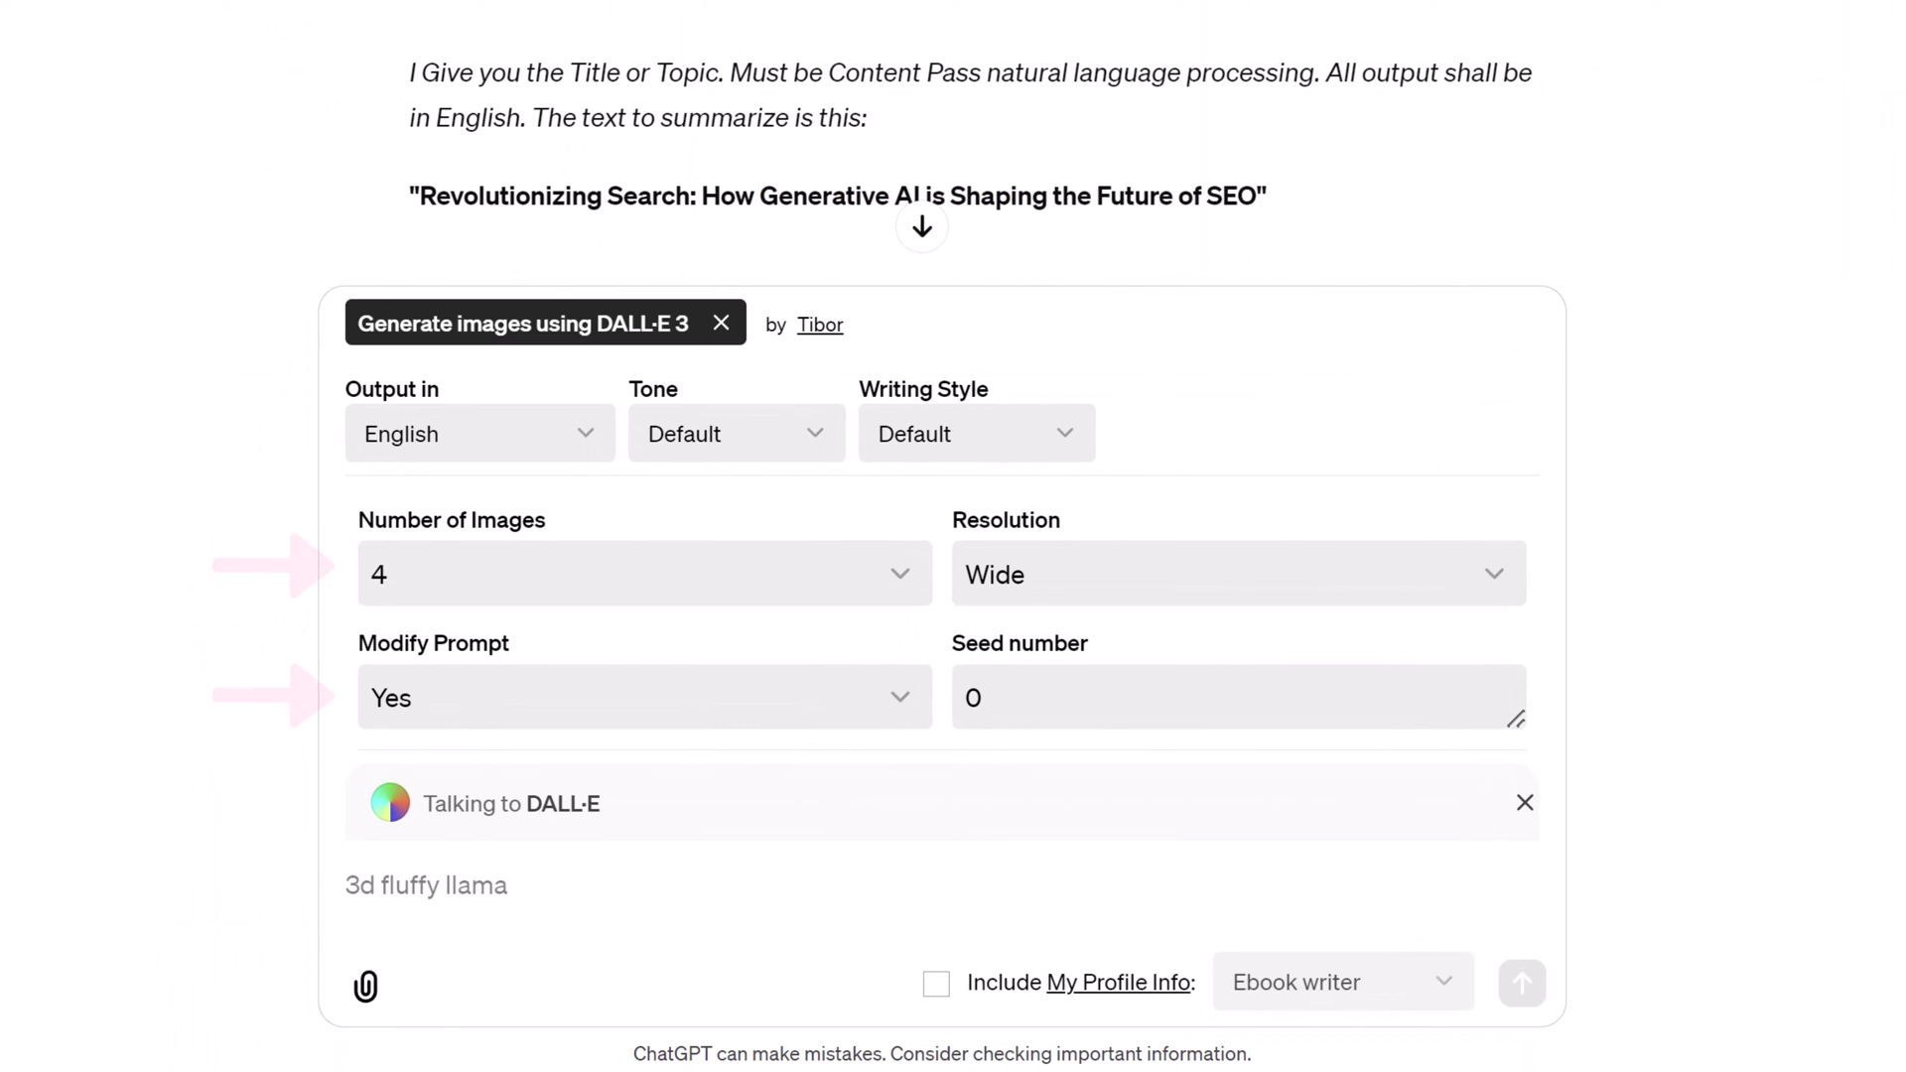
pyautogui.write('for the generated article, all in the same style')
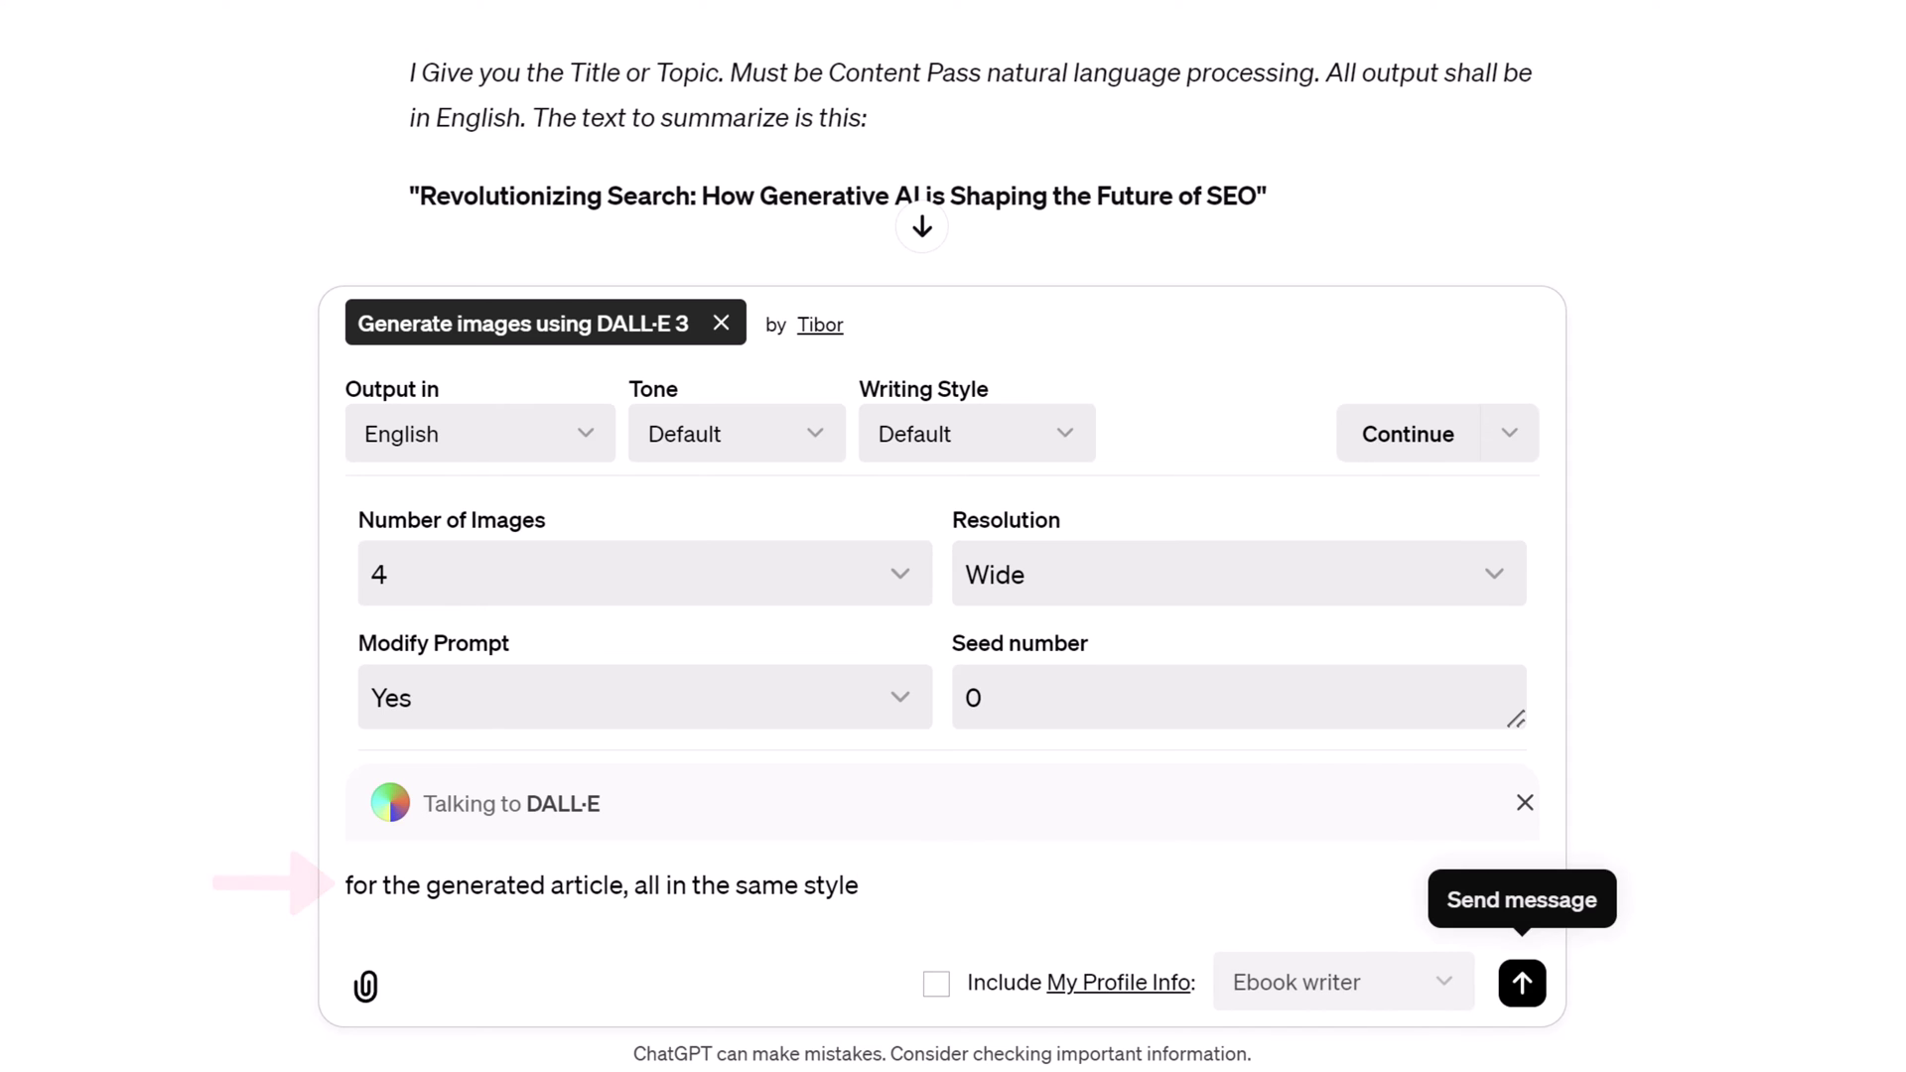
pyautogui.click(1522, 983)
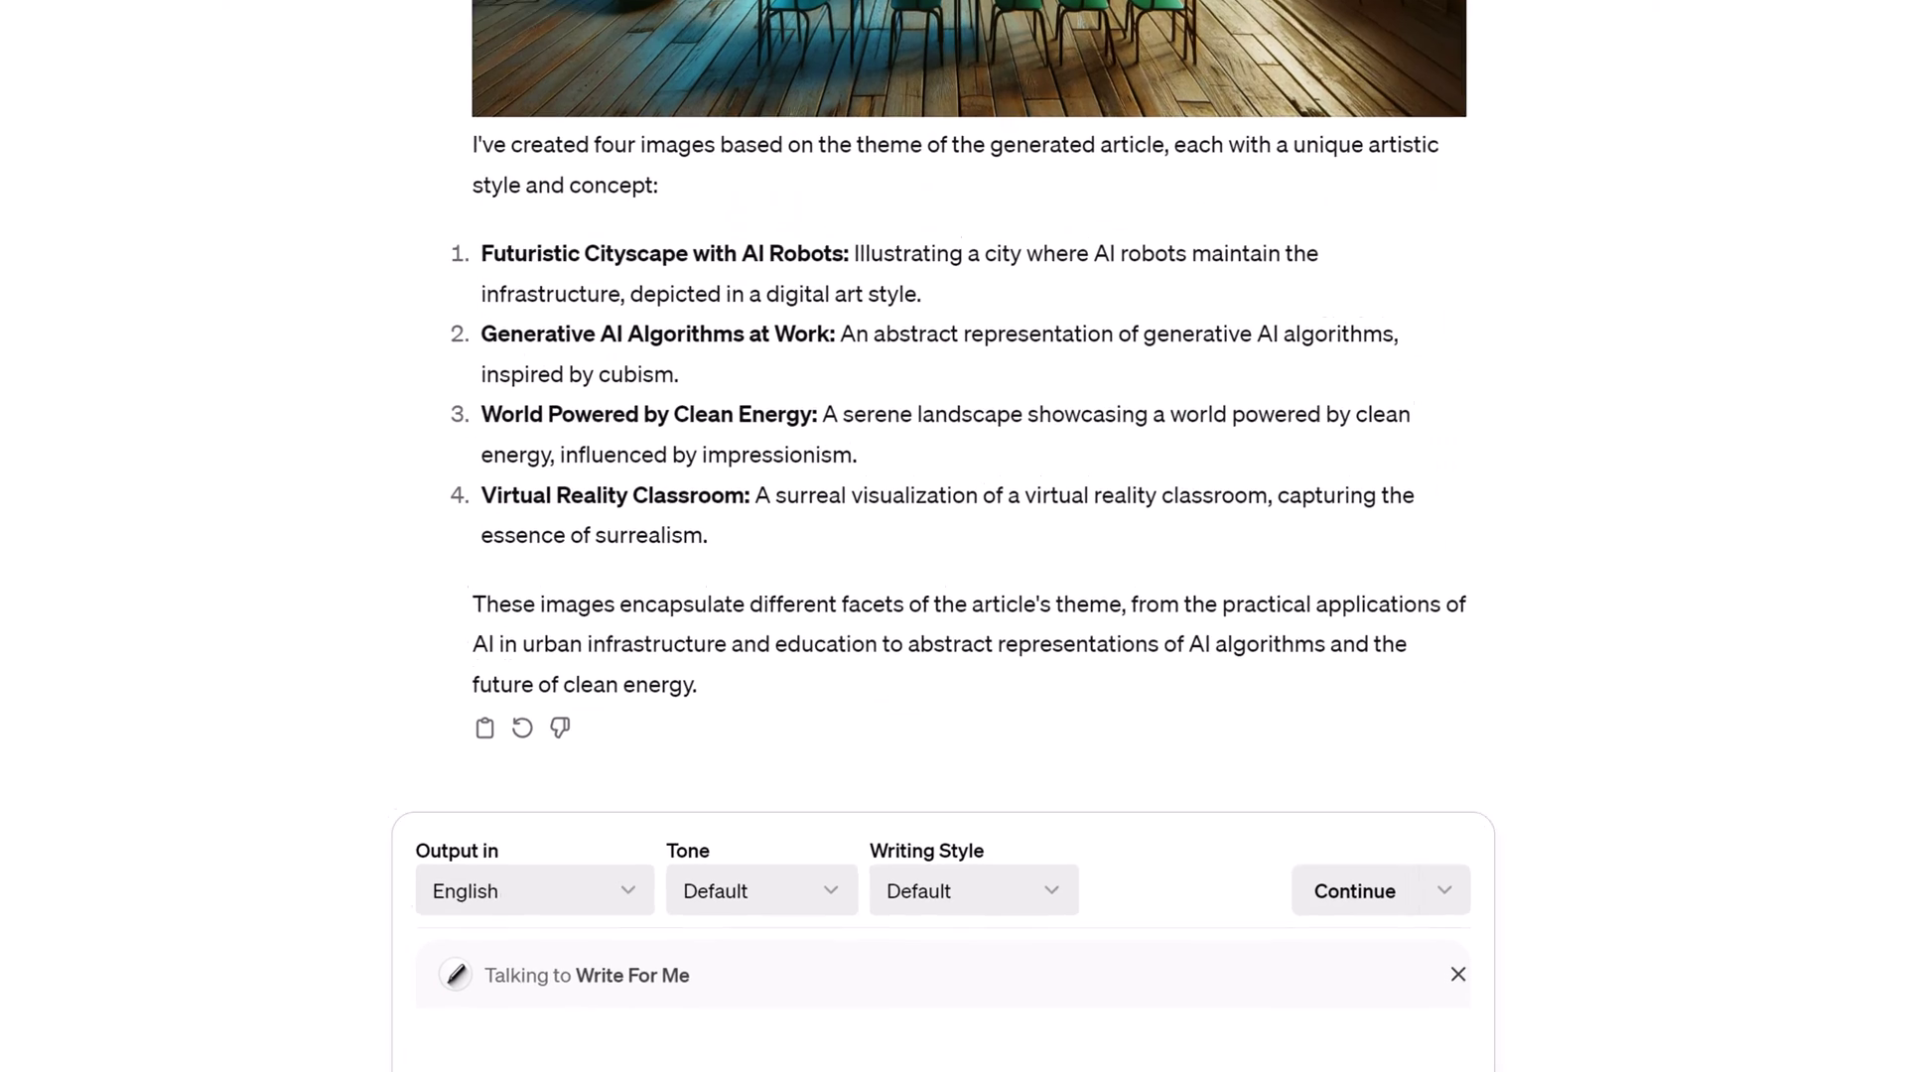
# - Address the next message to ChatGPT Classic from the @ GPT list
pyautogui.write('@')
pyautogui.press('Up')
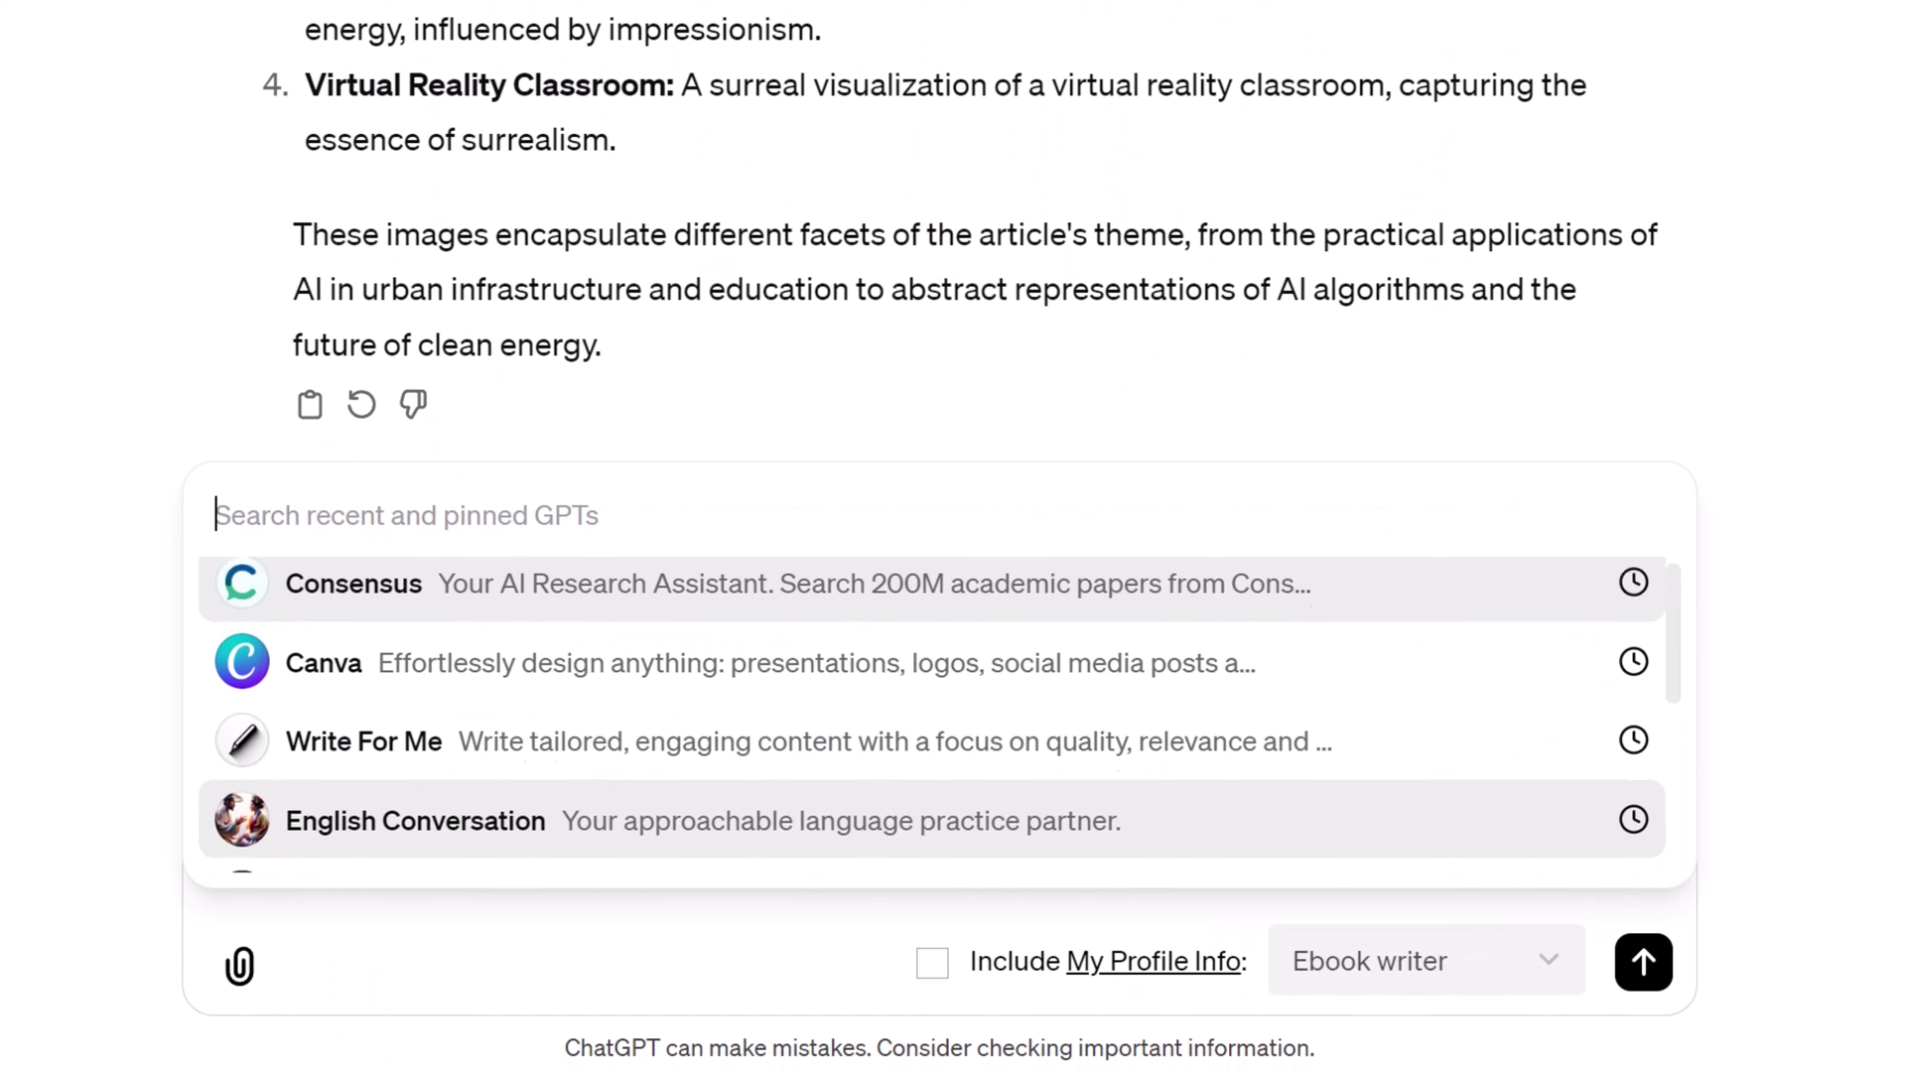
pyautogui.press('Up')
pyautogui.press('Up')
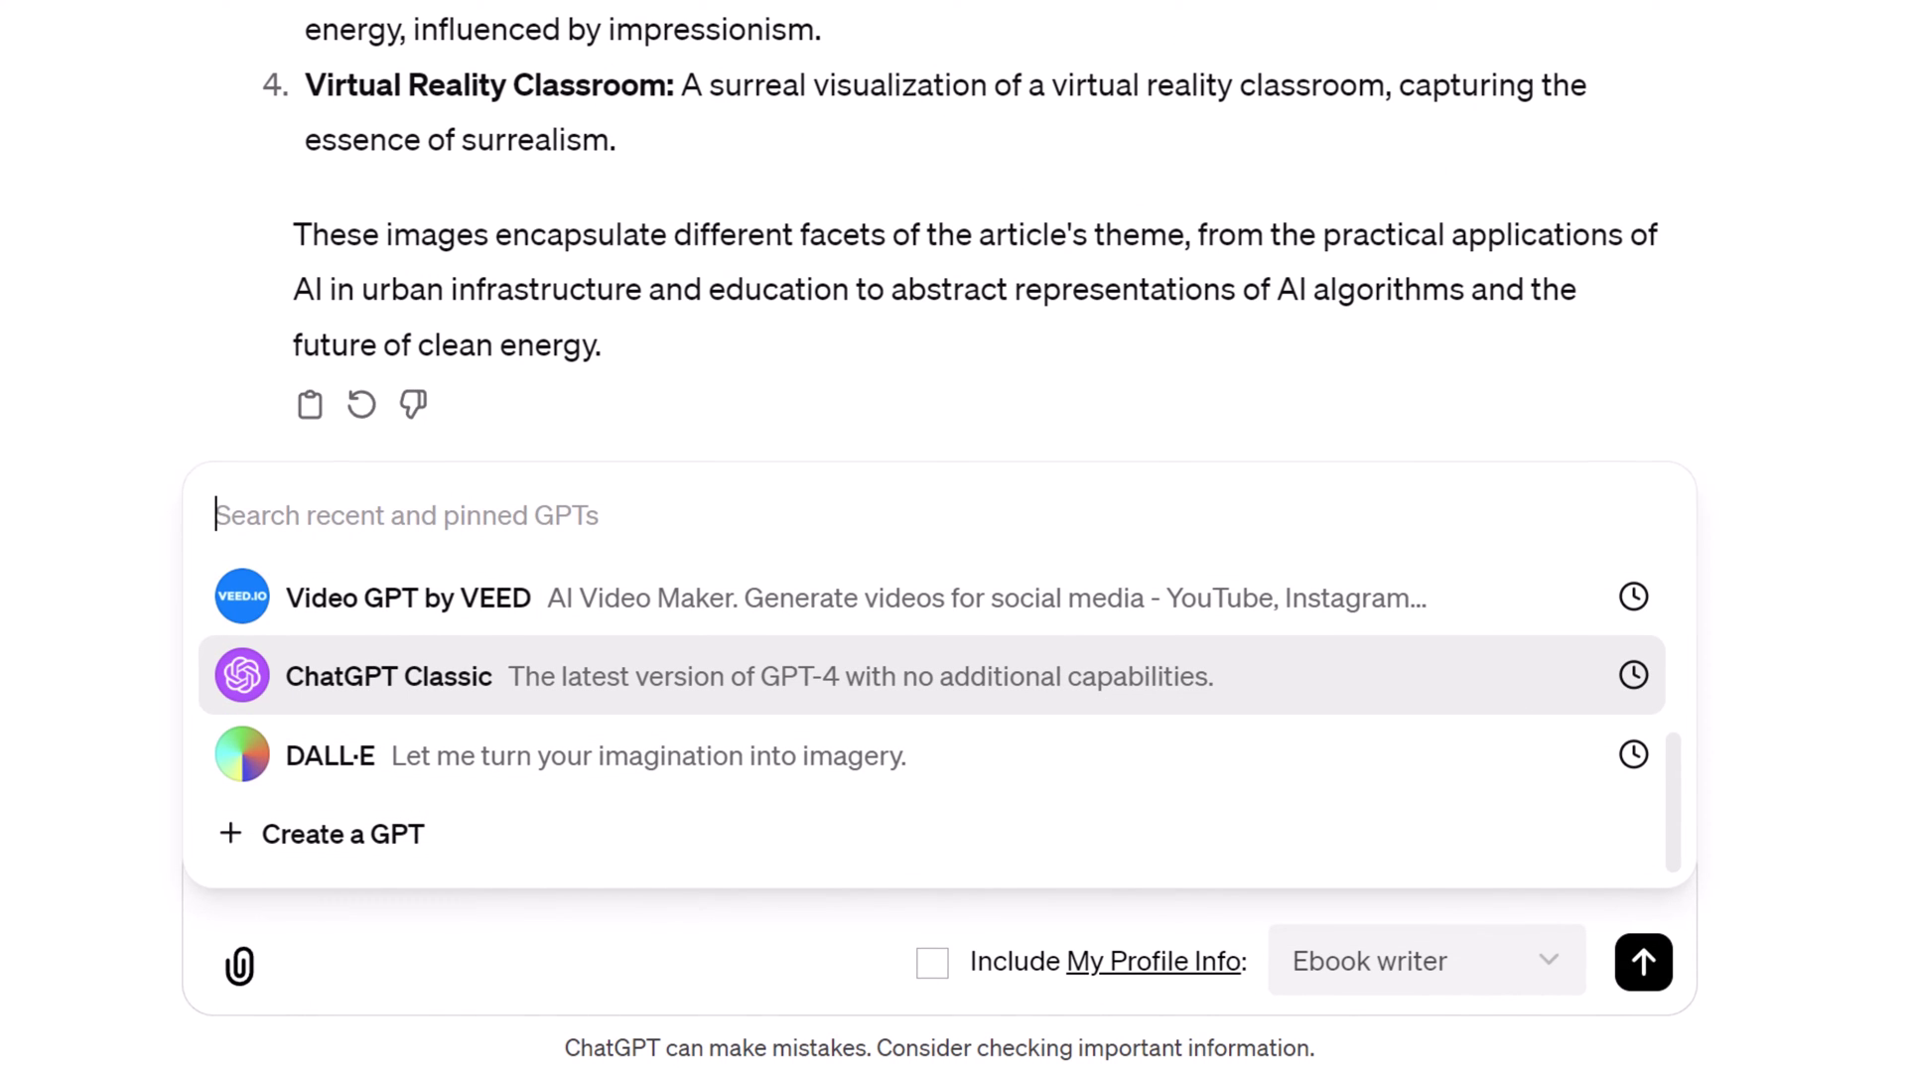
pyautogui.press('Return')
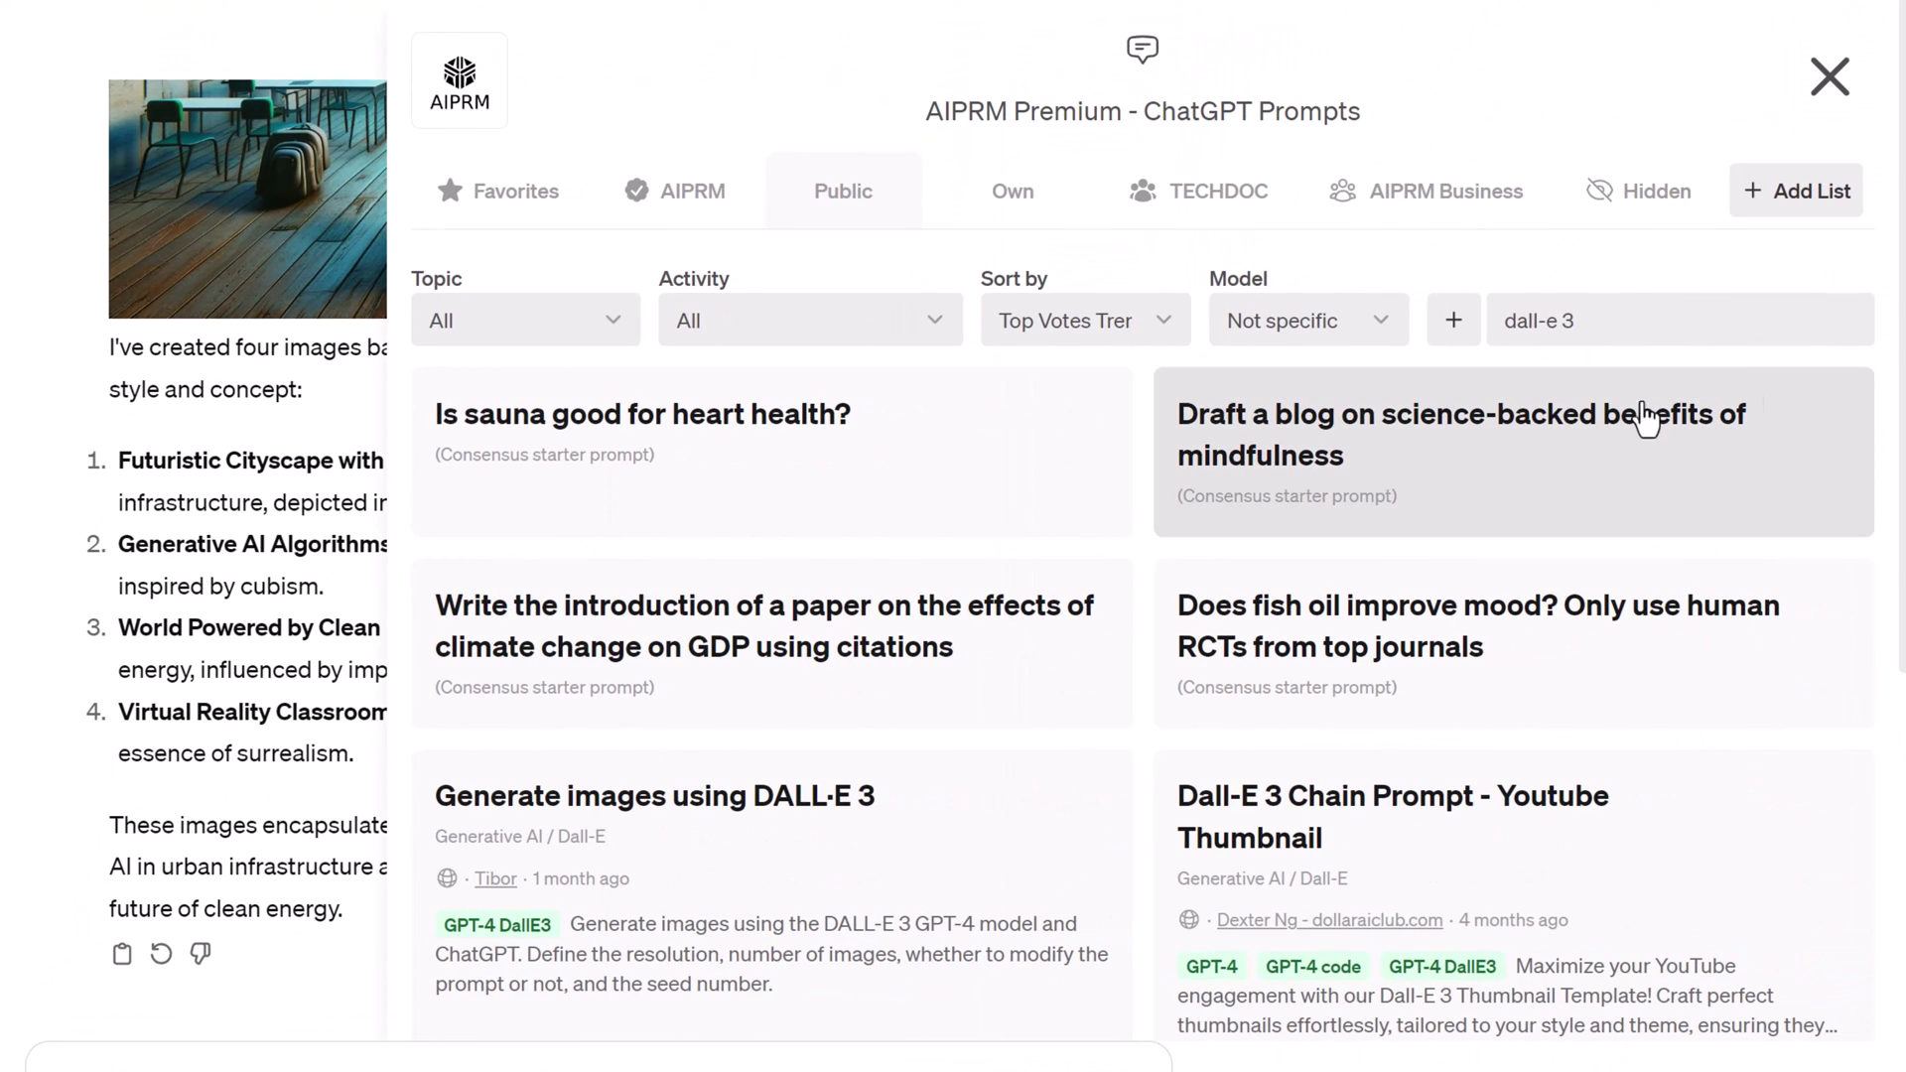
# - Run All in one Social post 'for the generated article' and follow the reply to the end
pyautogui.hotkey('ctrl', 'a')
pyautogui.write('all in one social')
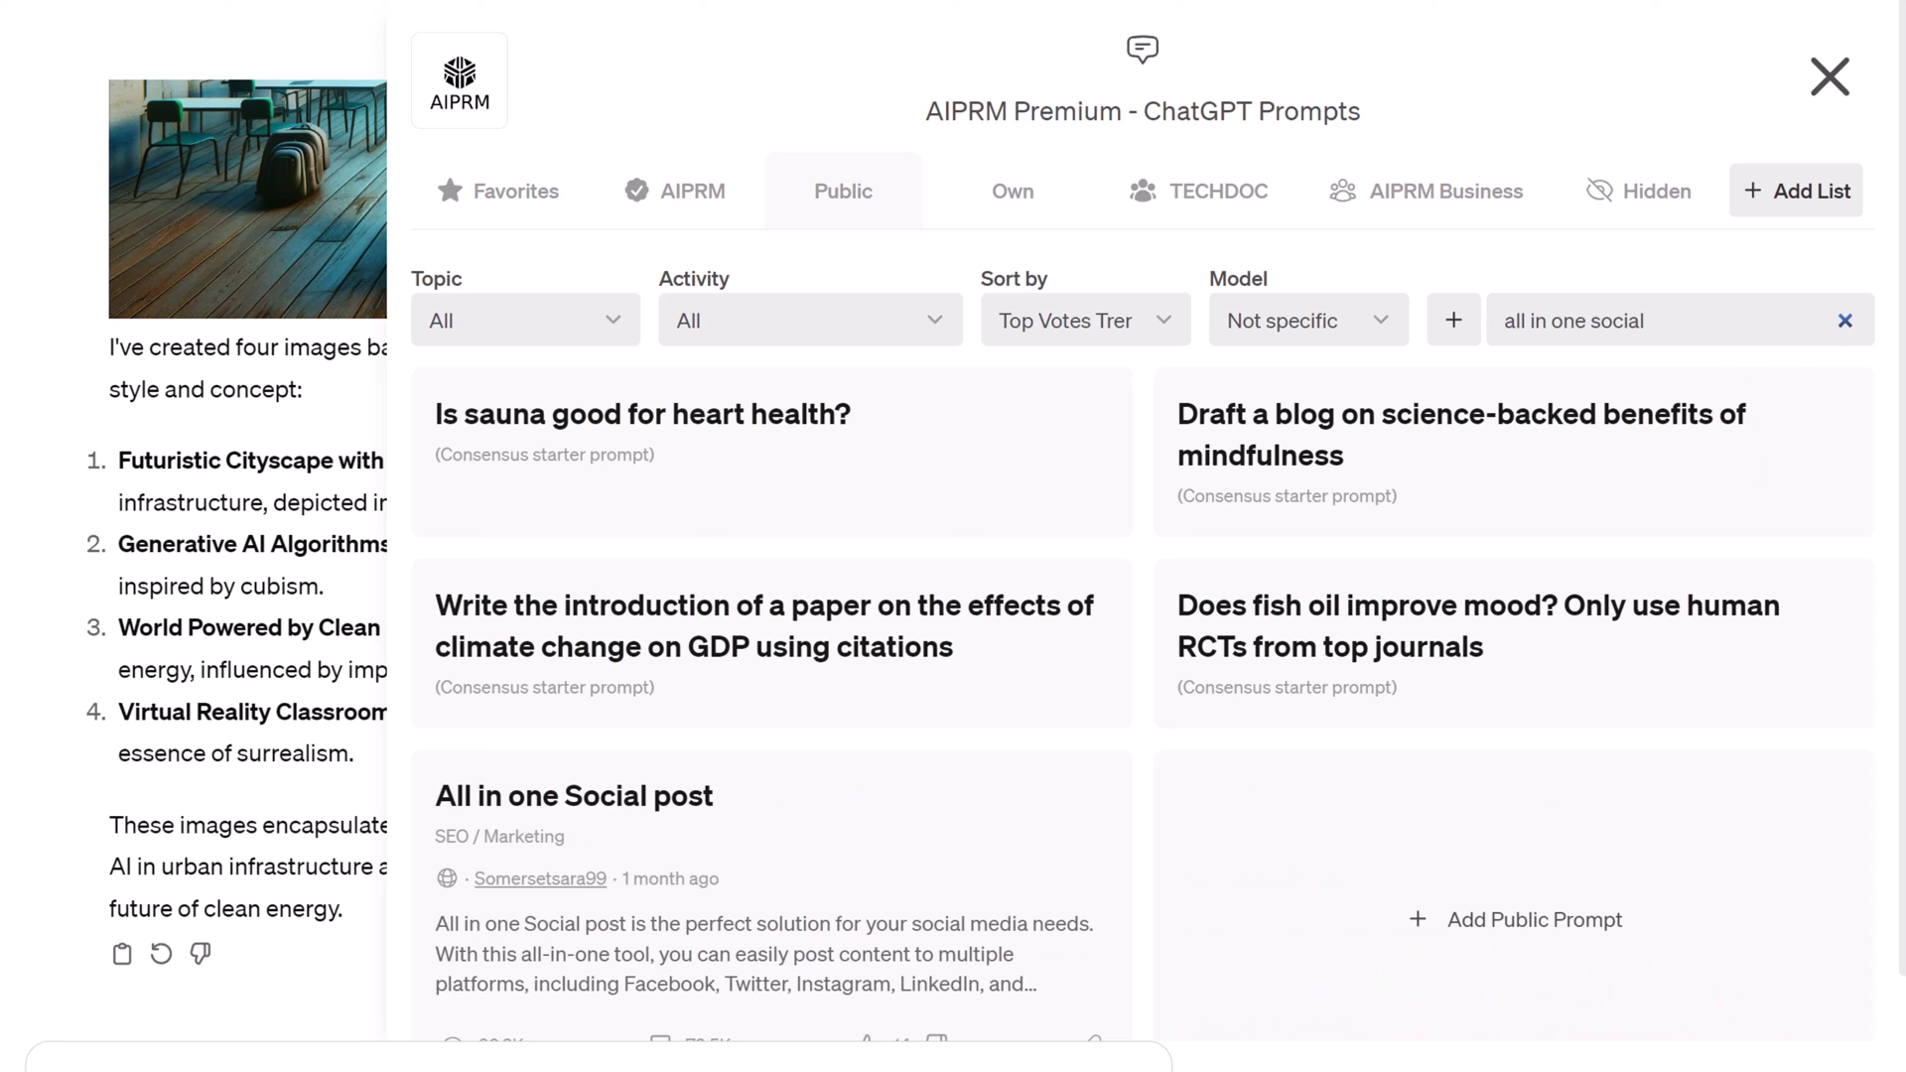
pyautogui.click(1014, 880)
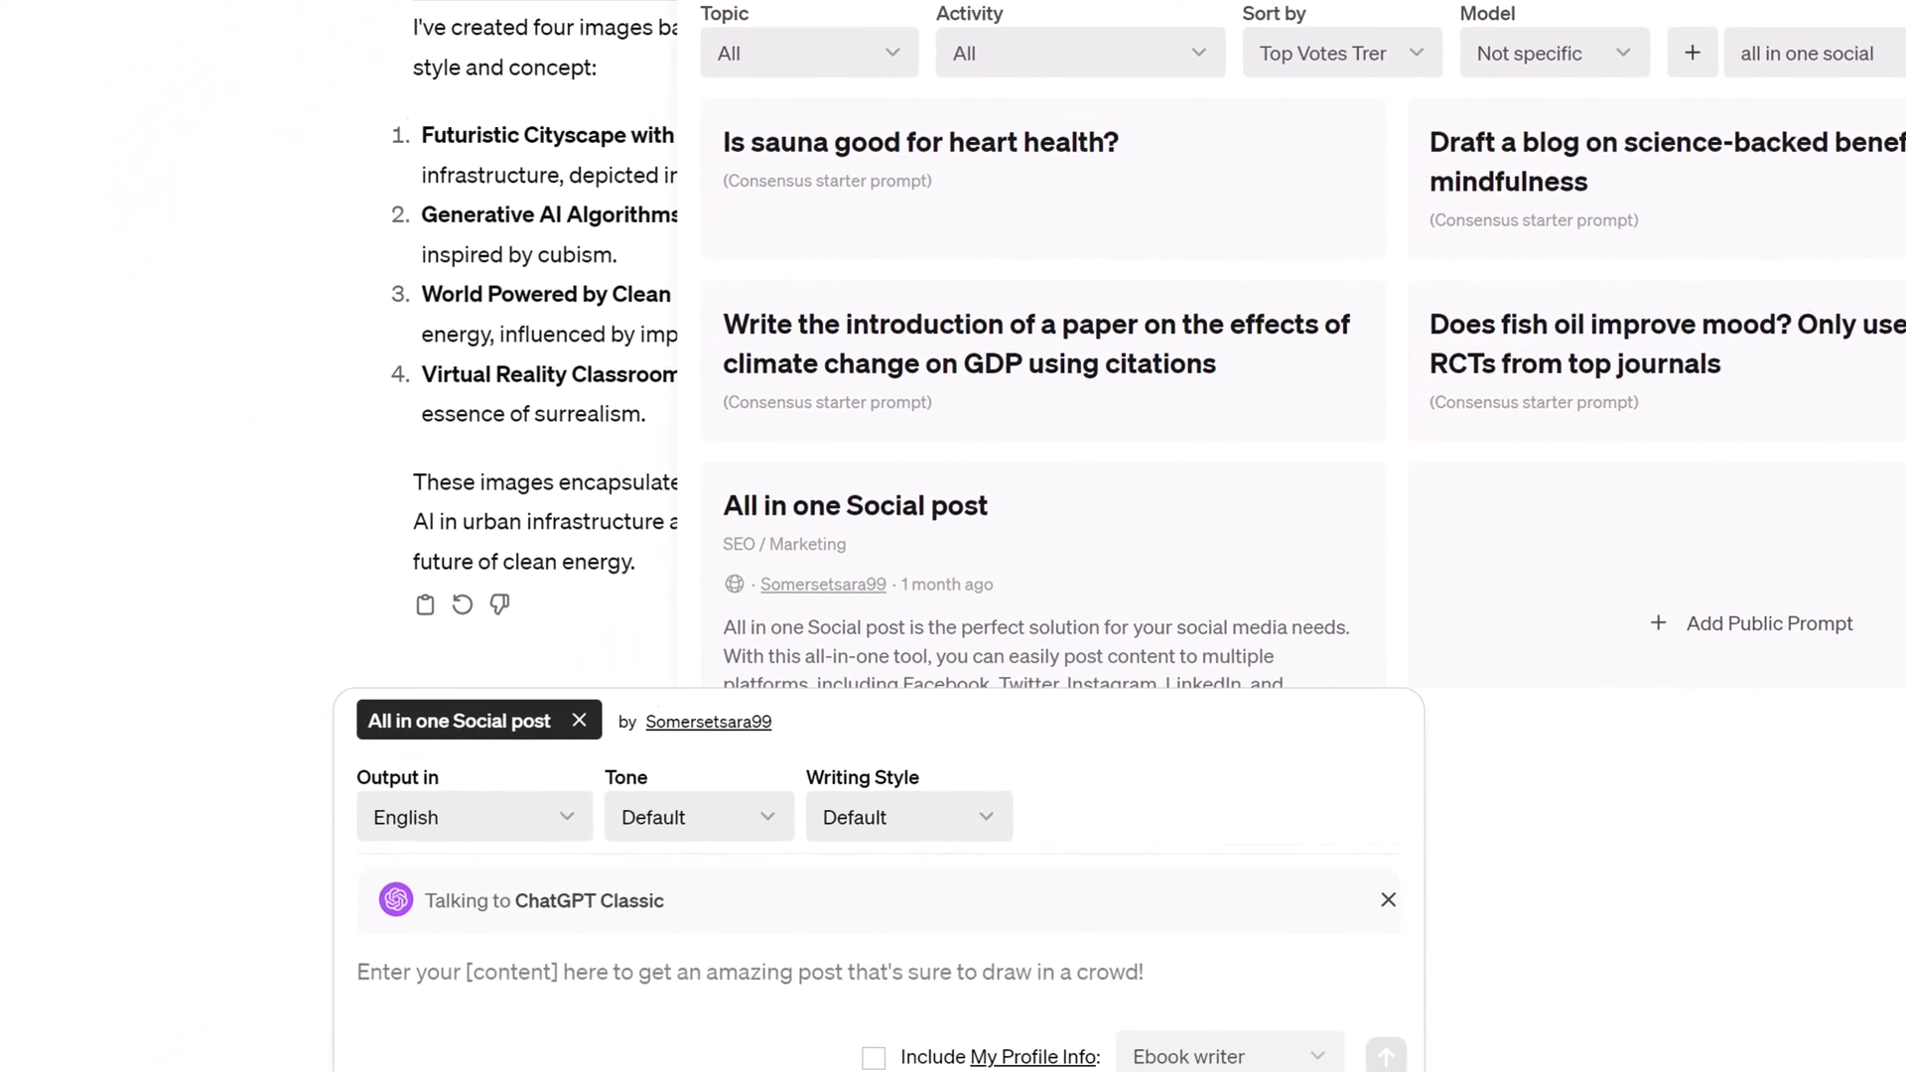
pyautogui.write('for the generated article')
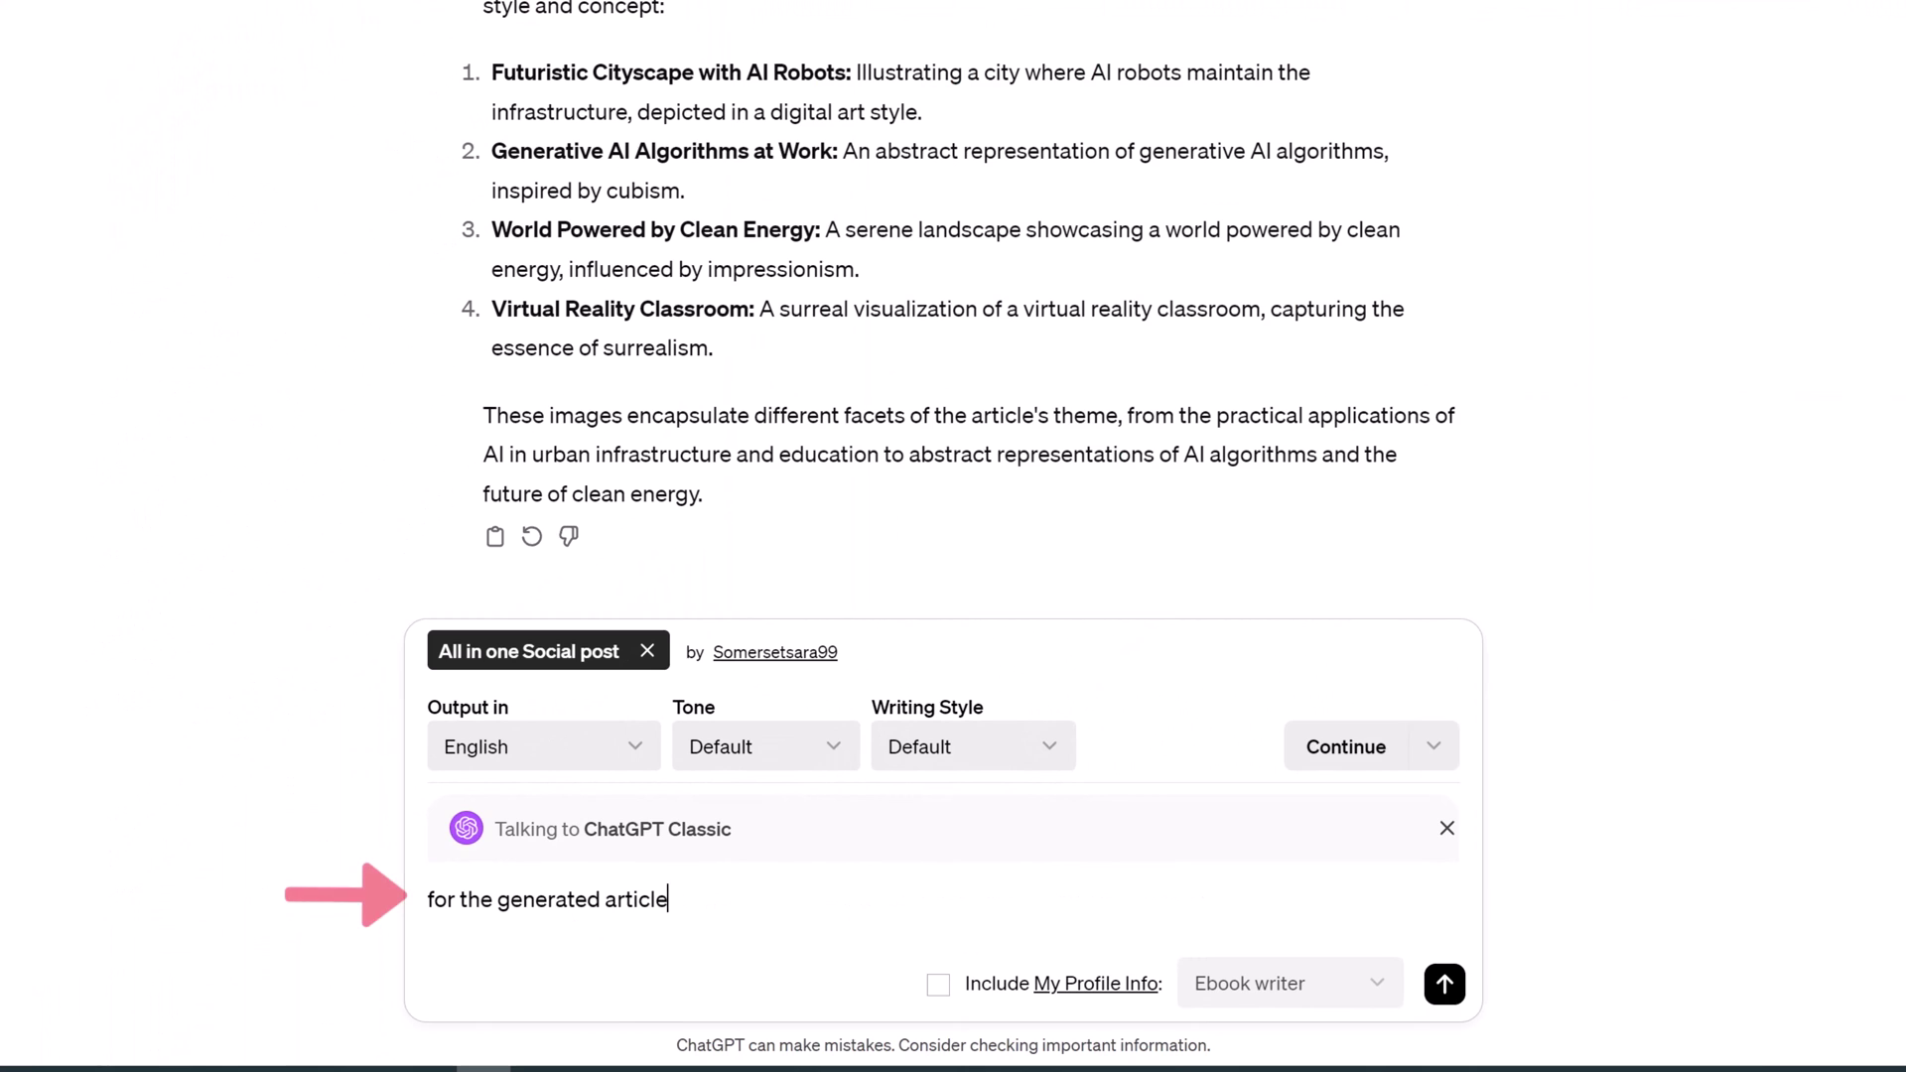
pyautogui.click(1444, 984)
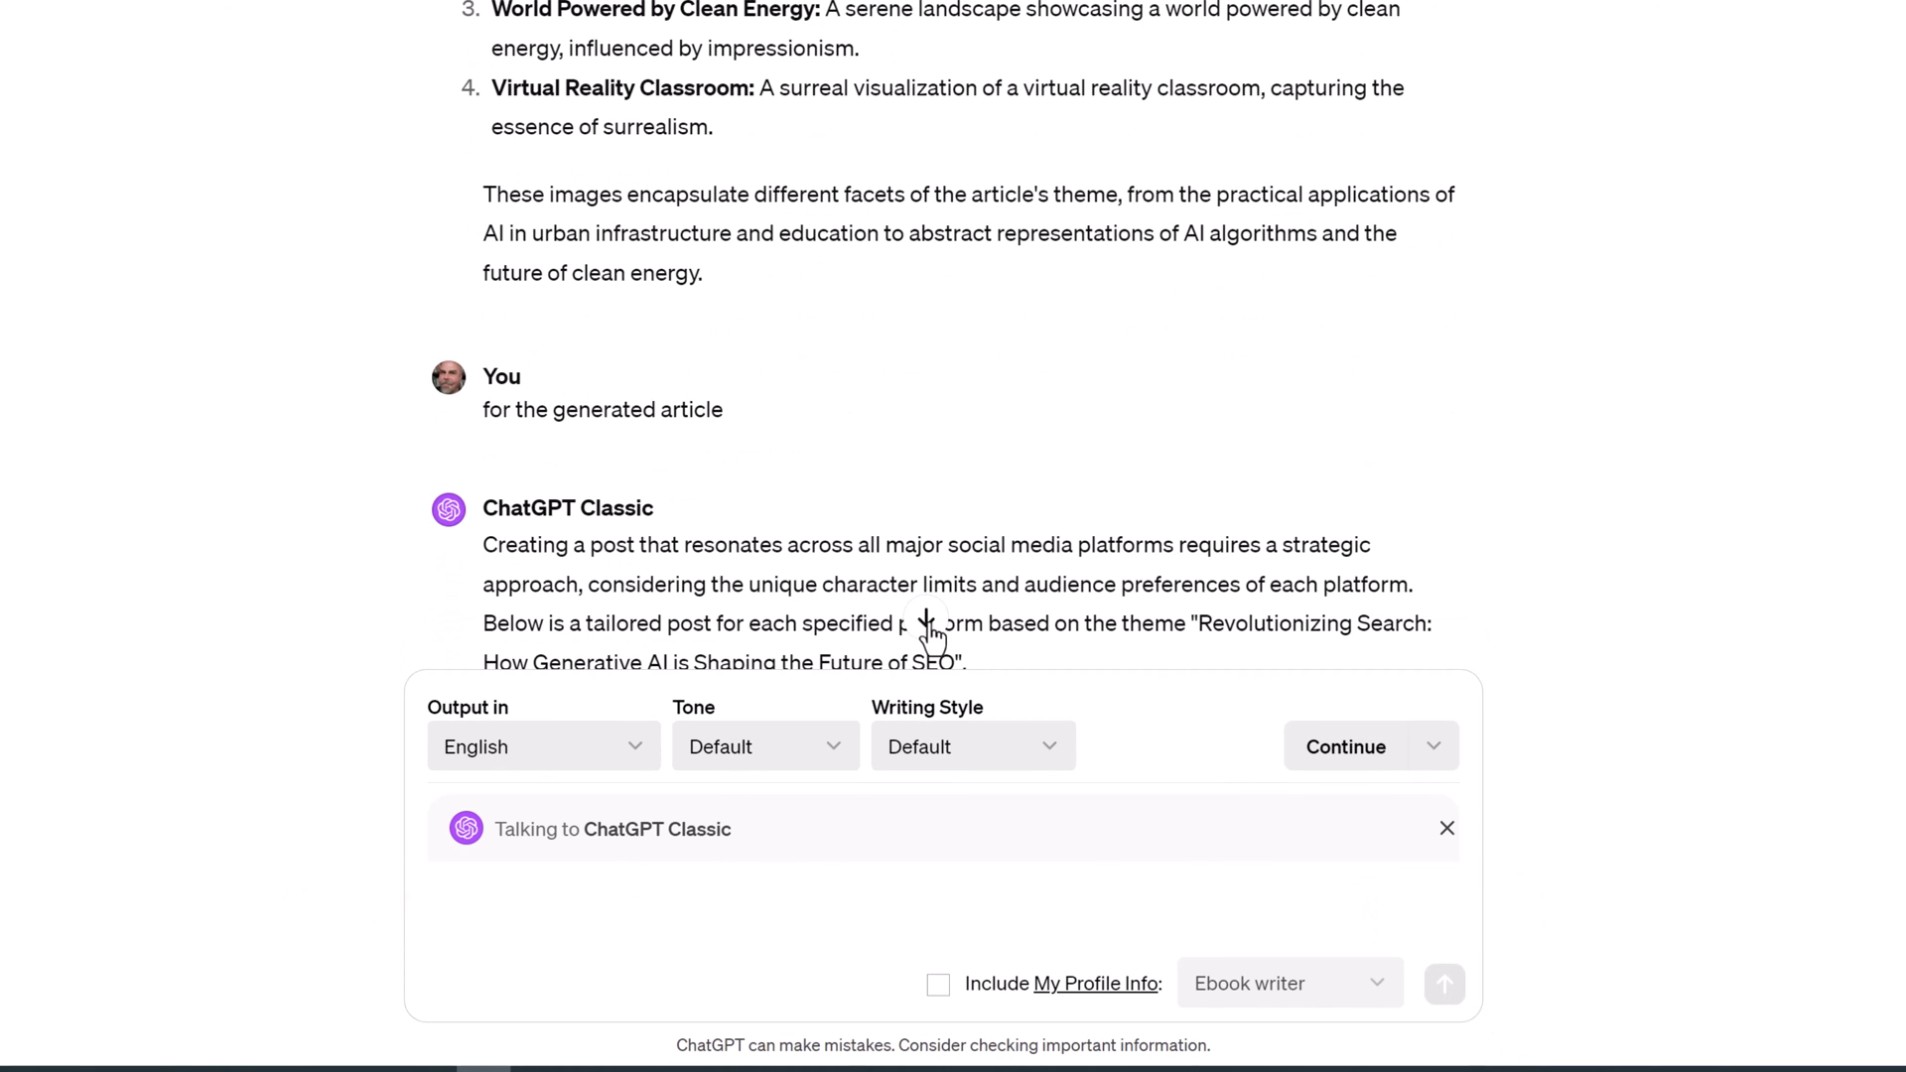
pyautogui.click(929, 626)
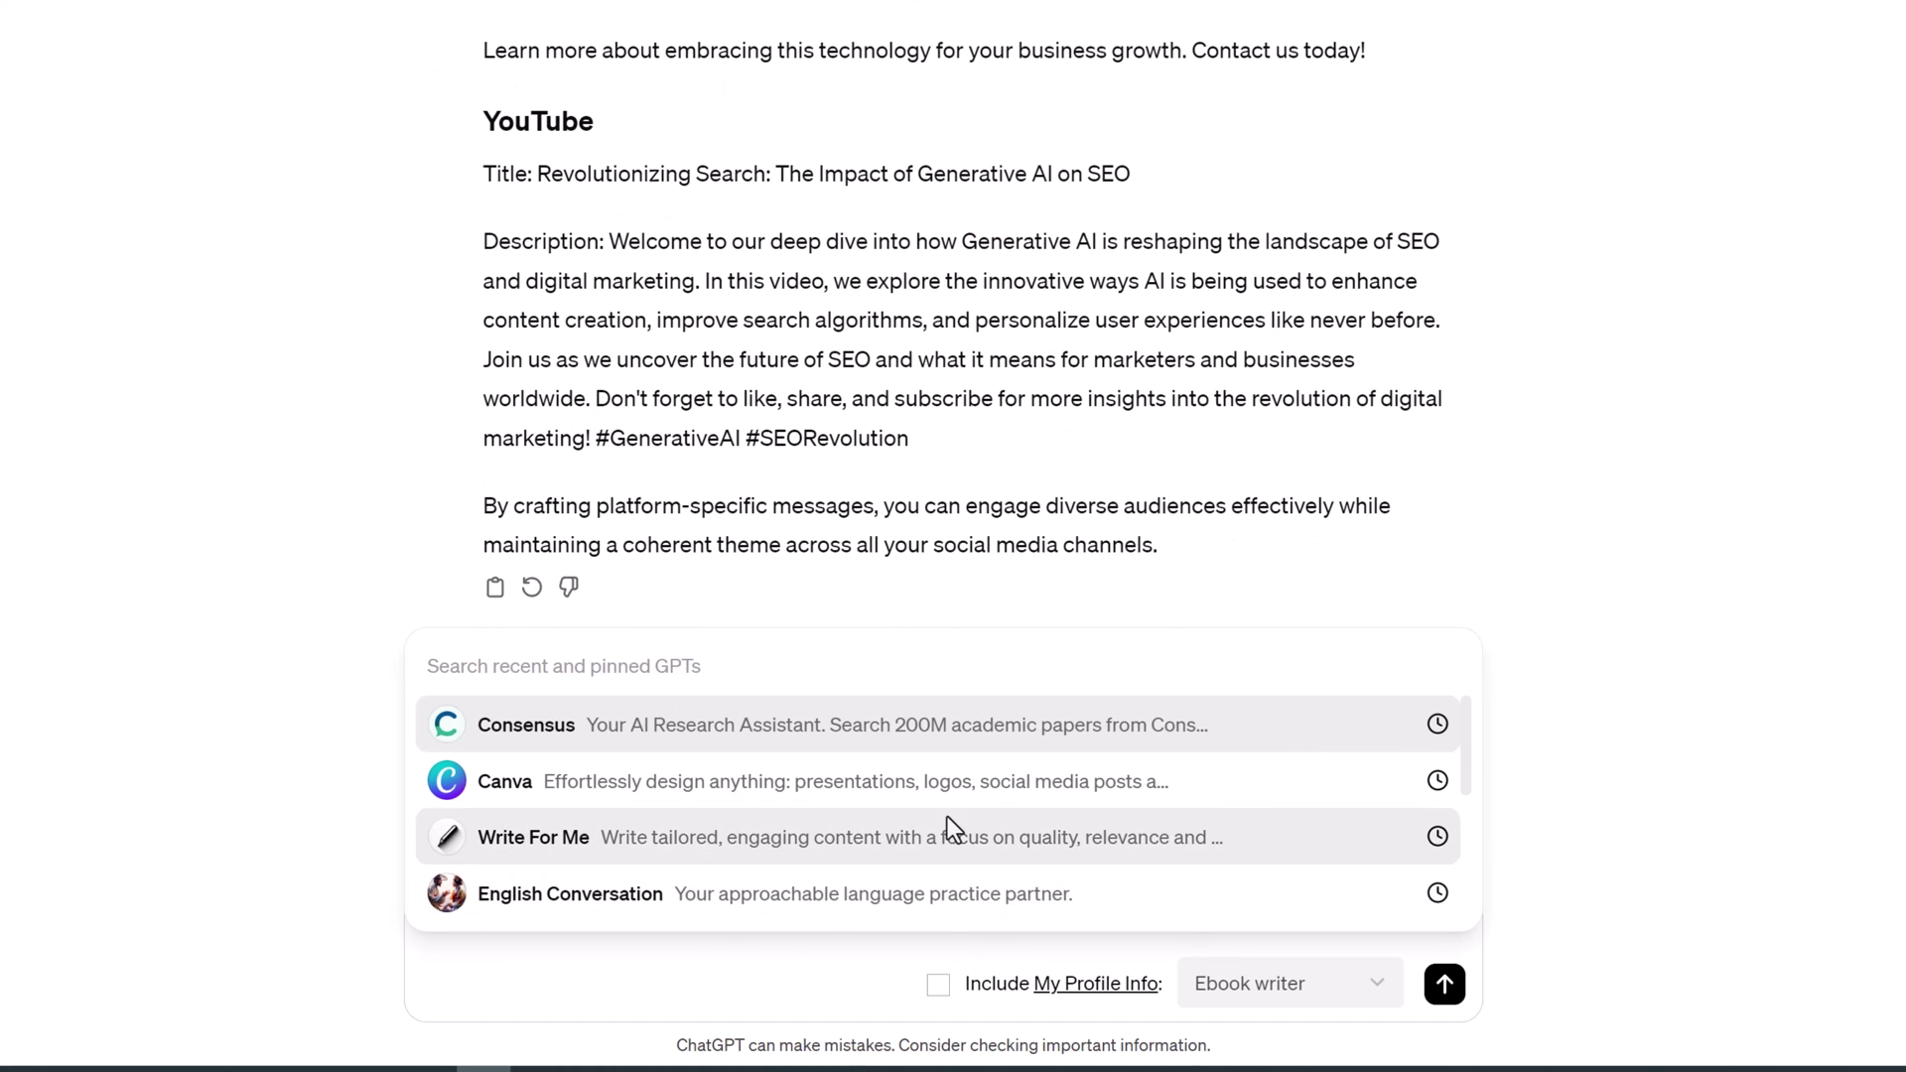
pyautogui.scroll(-3, 1329, 729)
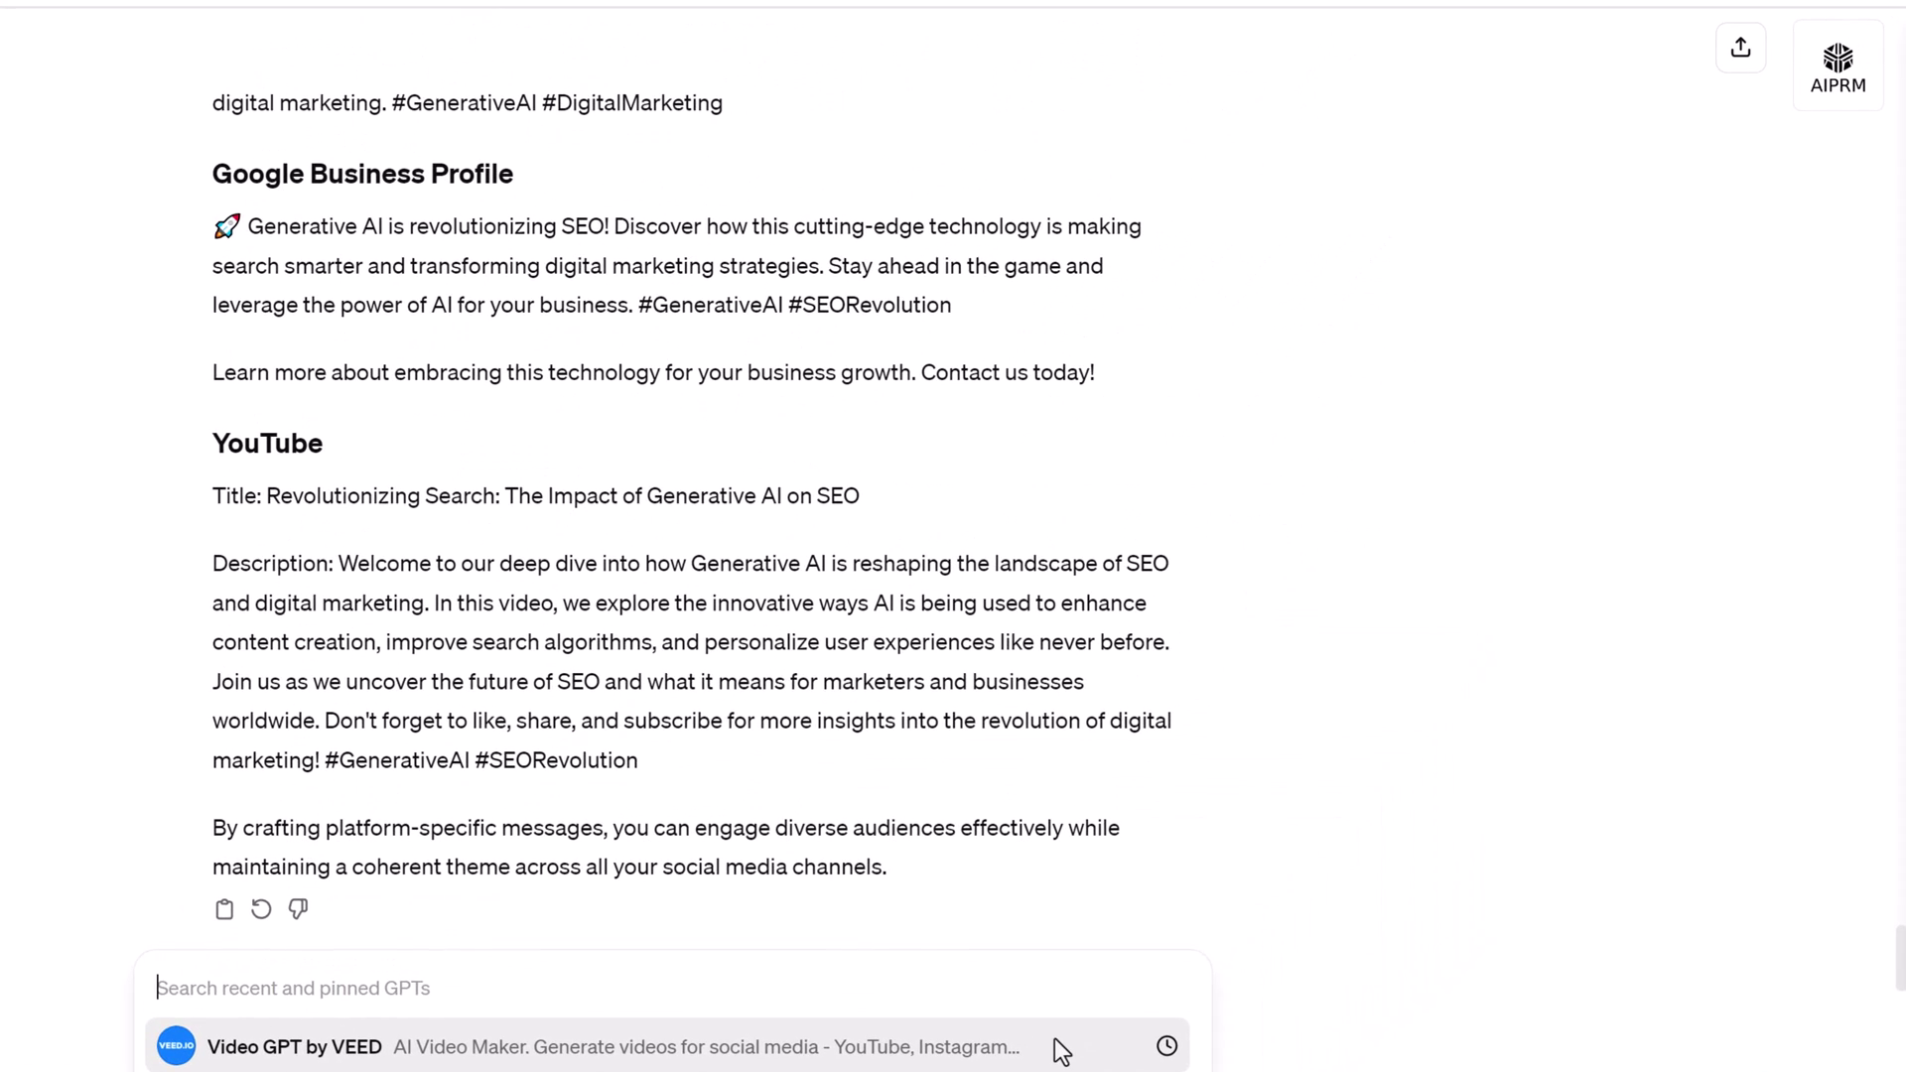
# - With Video GPT by VEED, request a 'video for the generated article' via YouTube Script Creator
pyautogui.click(1060, 1050)
pyautogui.click(1838, 99)
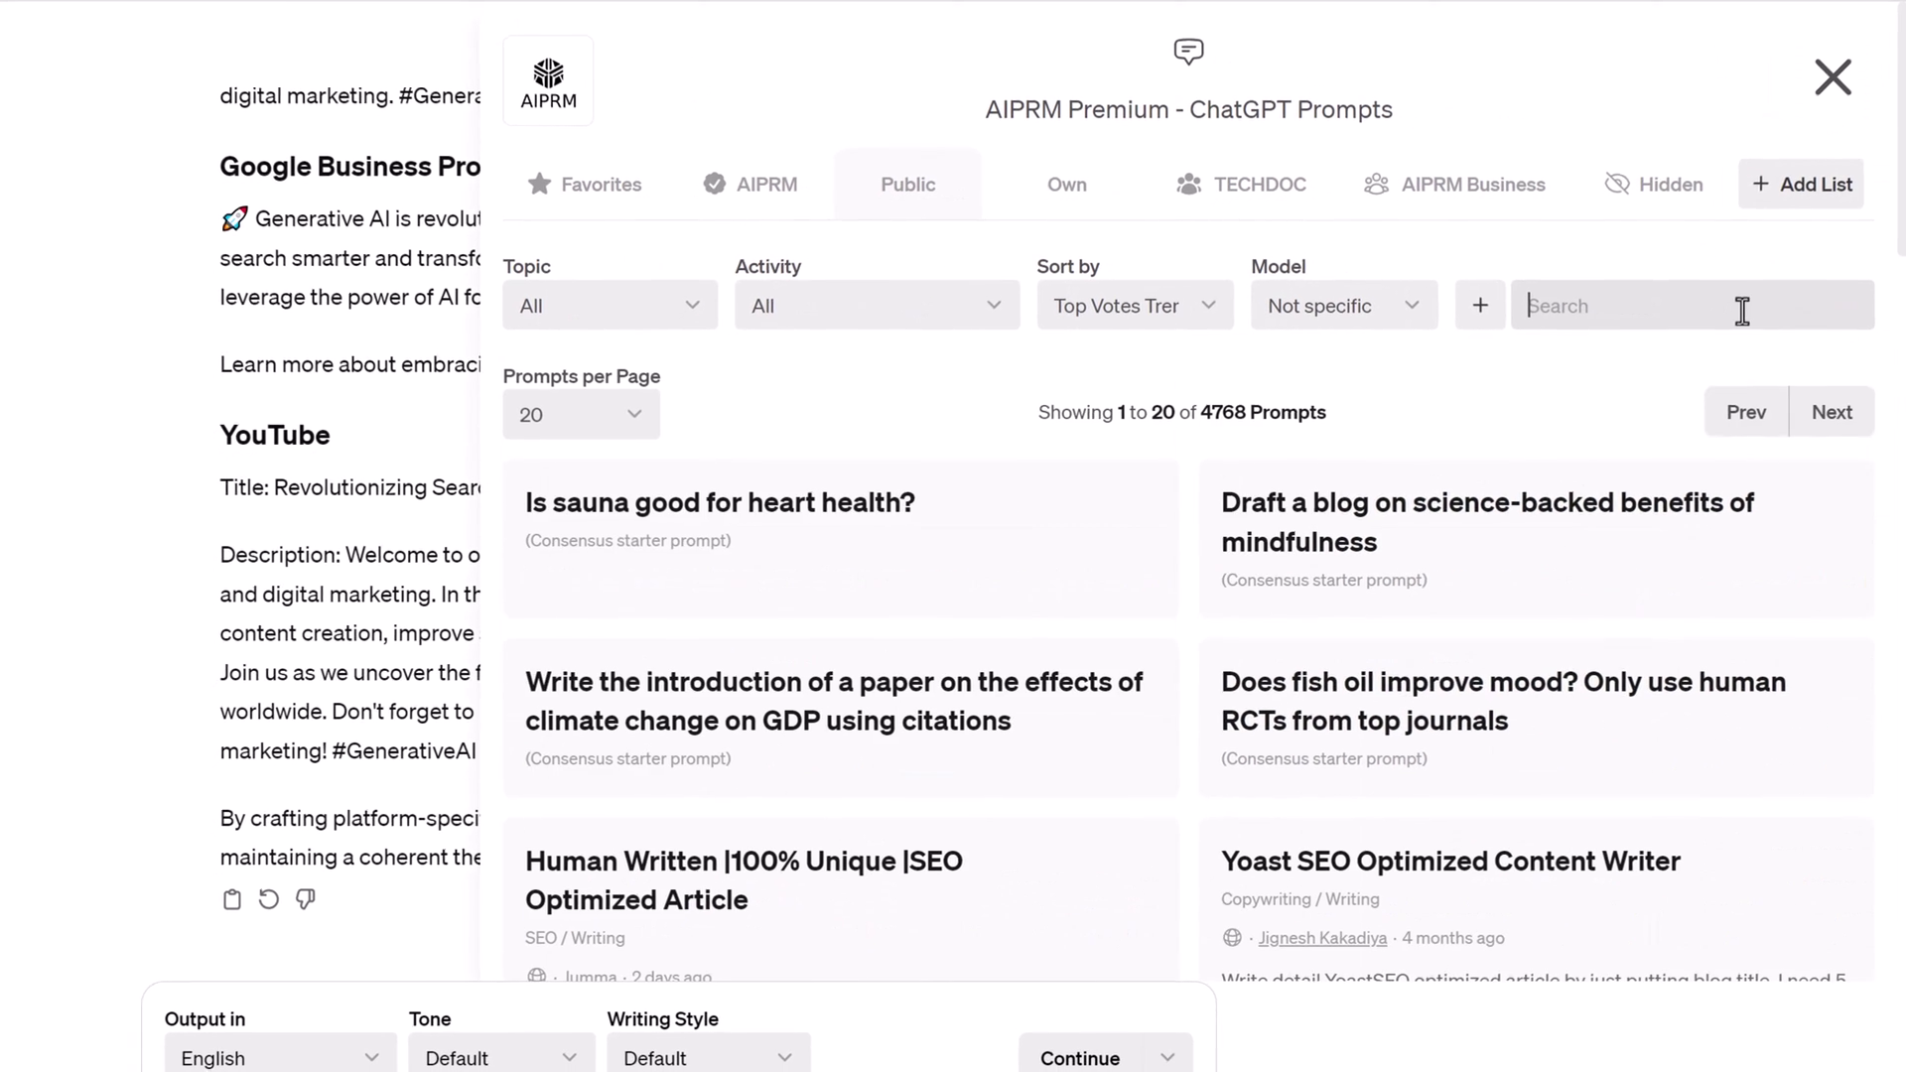
pyautogui.write('YouTube script creator')
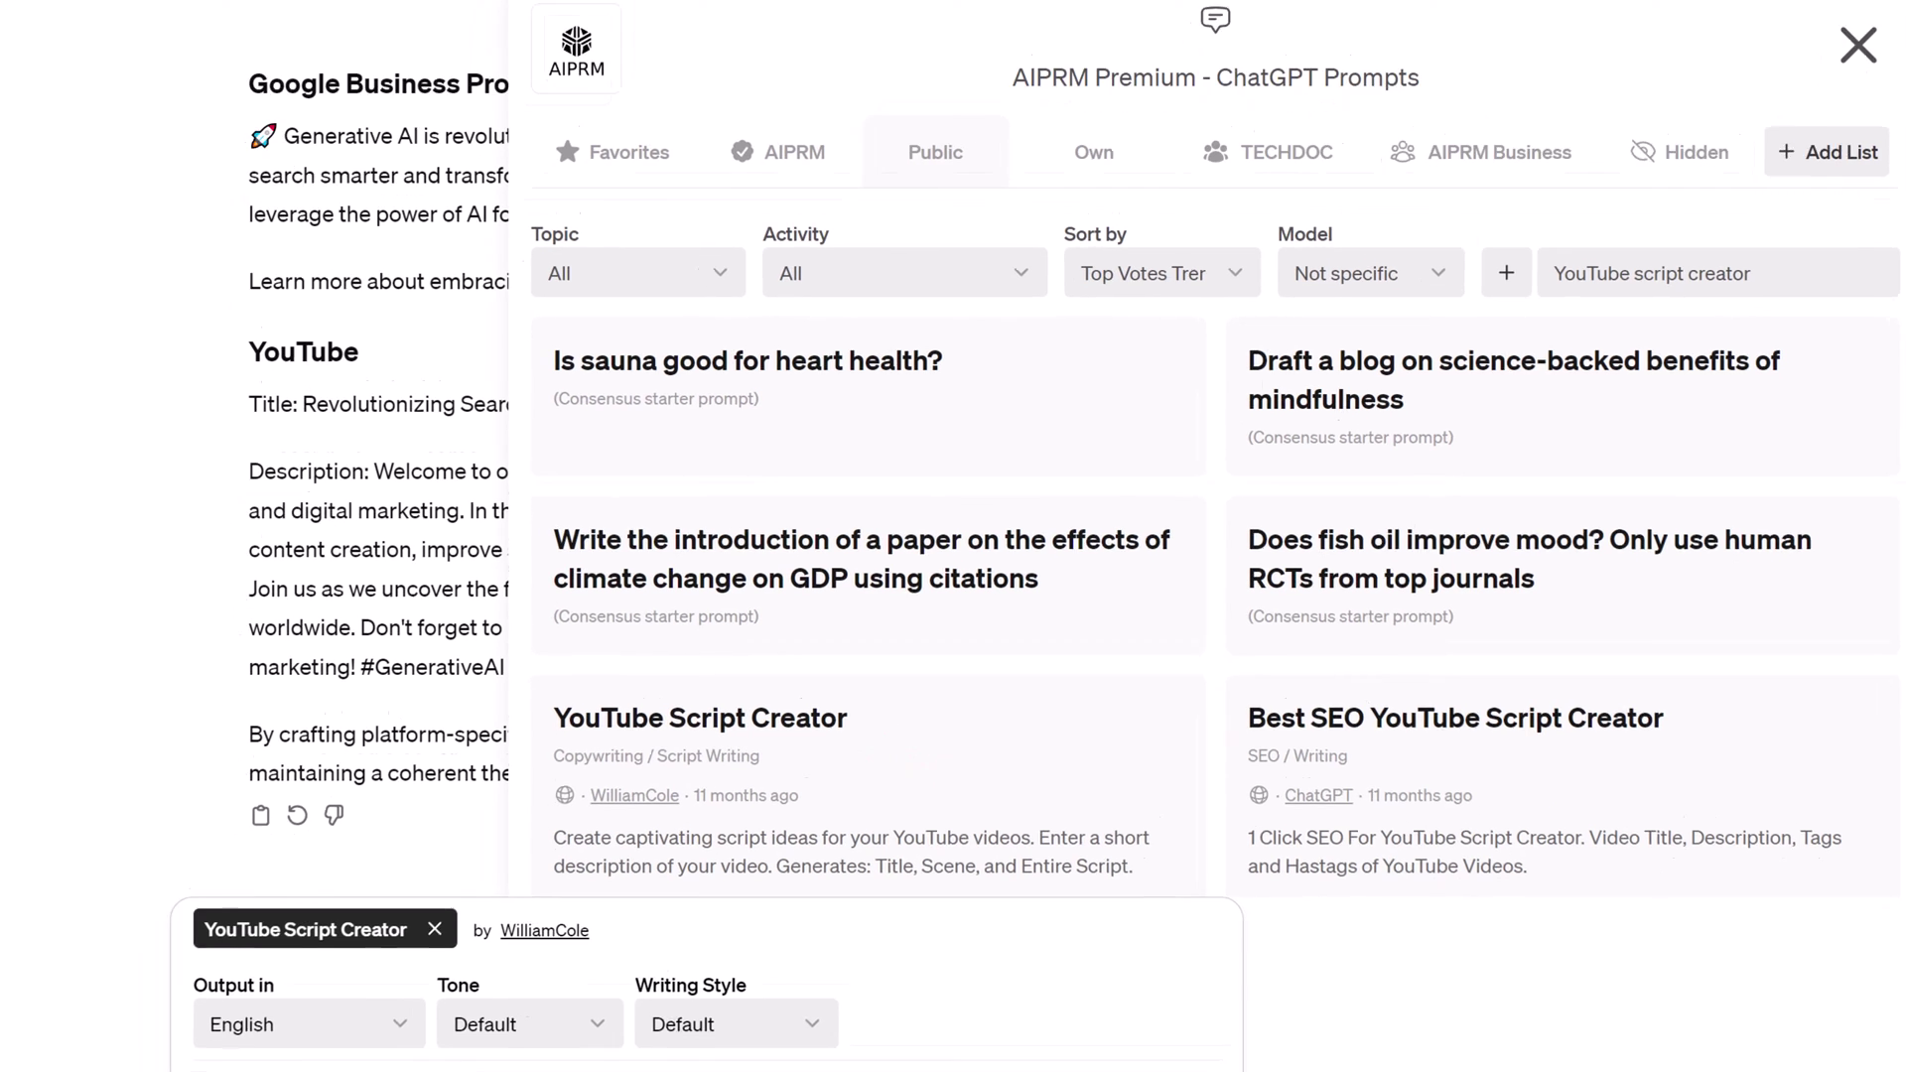
pyautogui.write('video for the generated article')
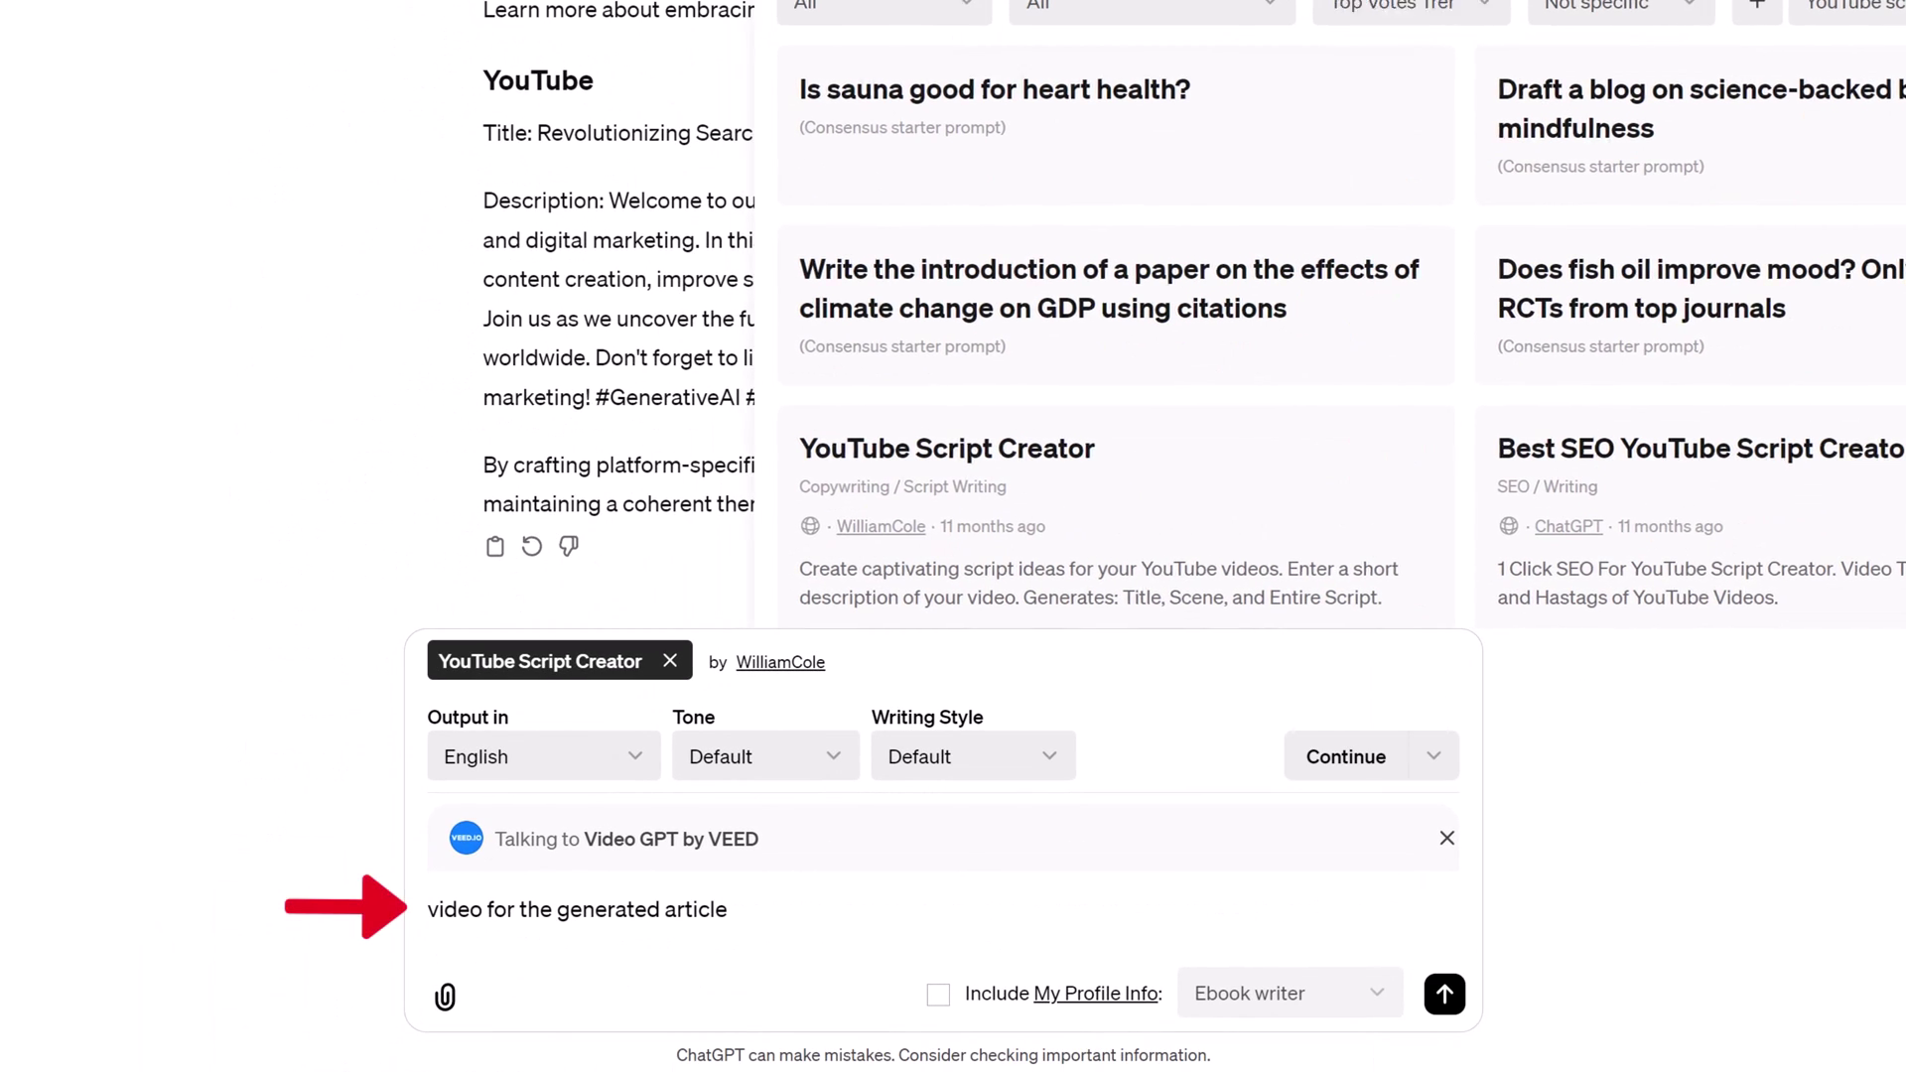
pyautogui.press('Return')
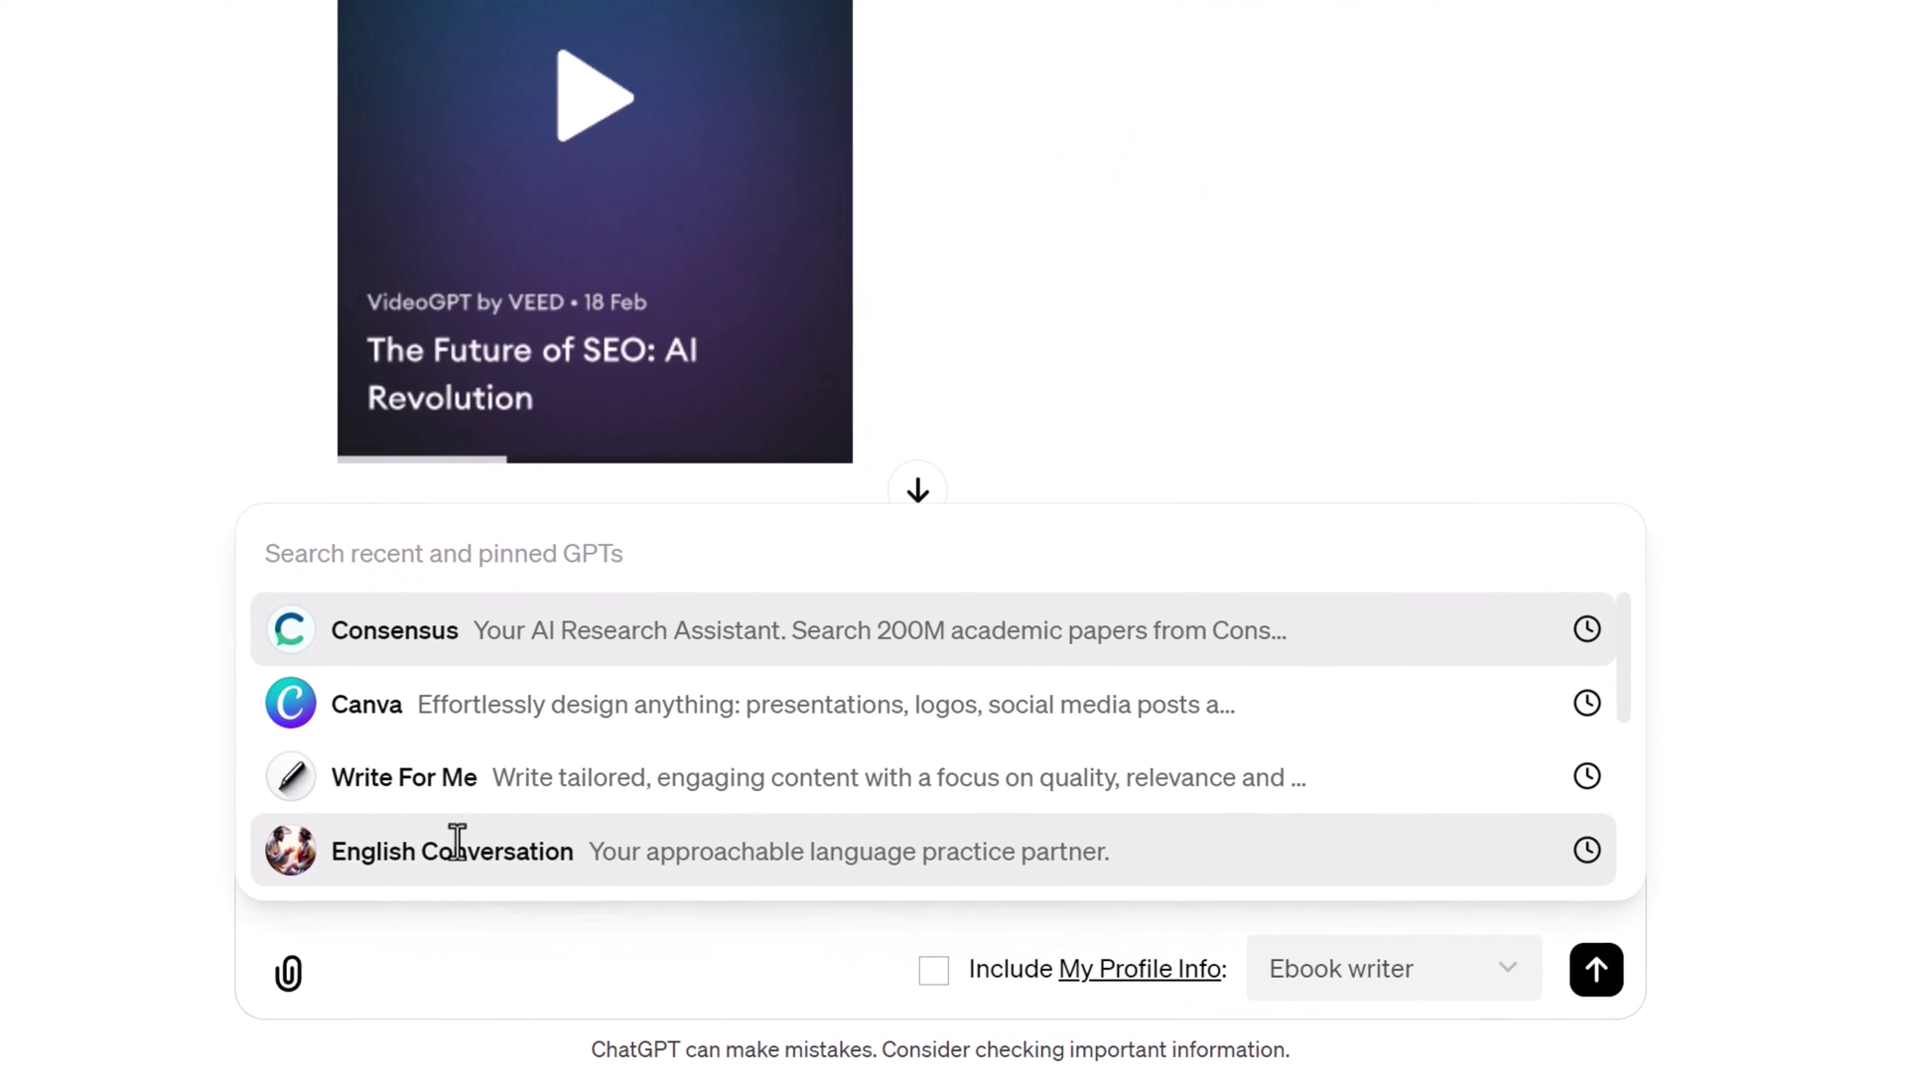
# - Ask Canva to 'create social post for blog article and social media'
pyautogui.click(460, 707)
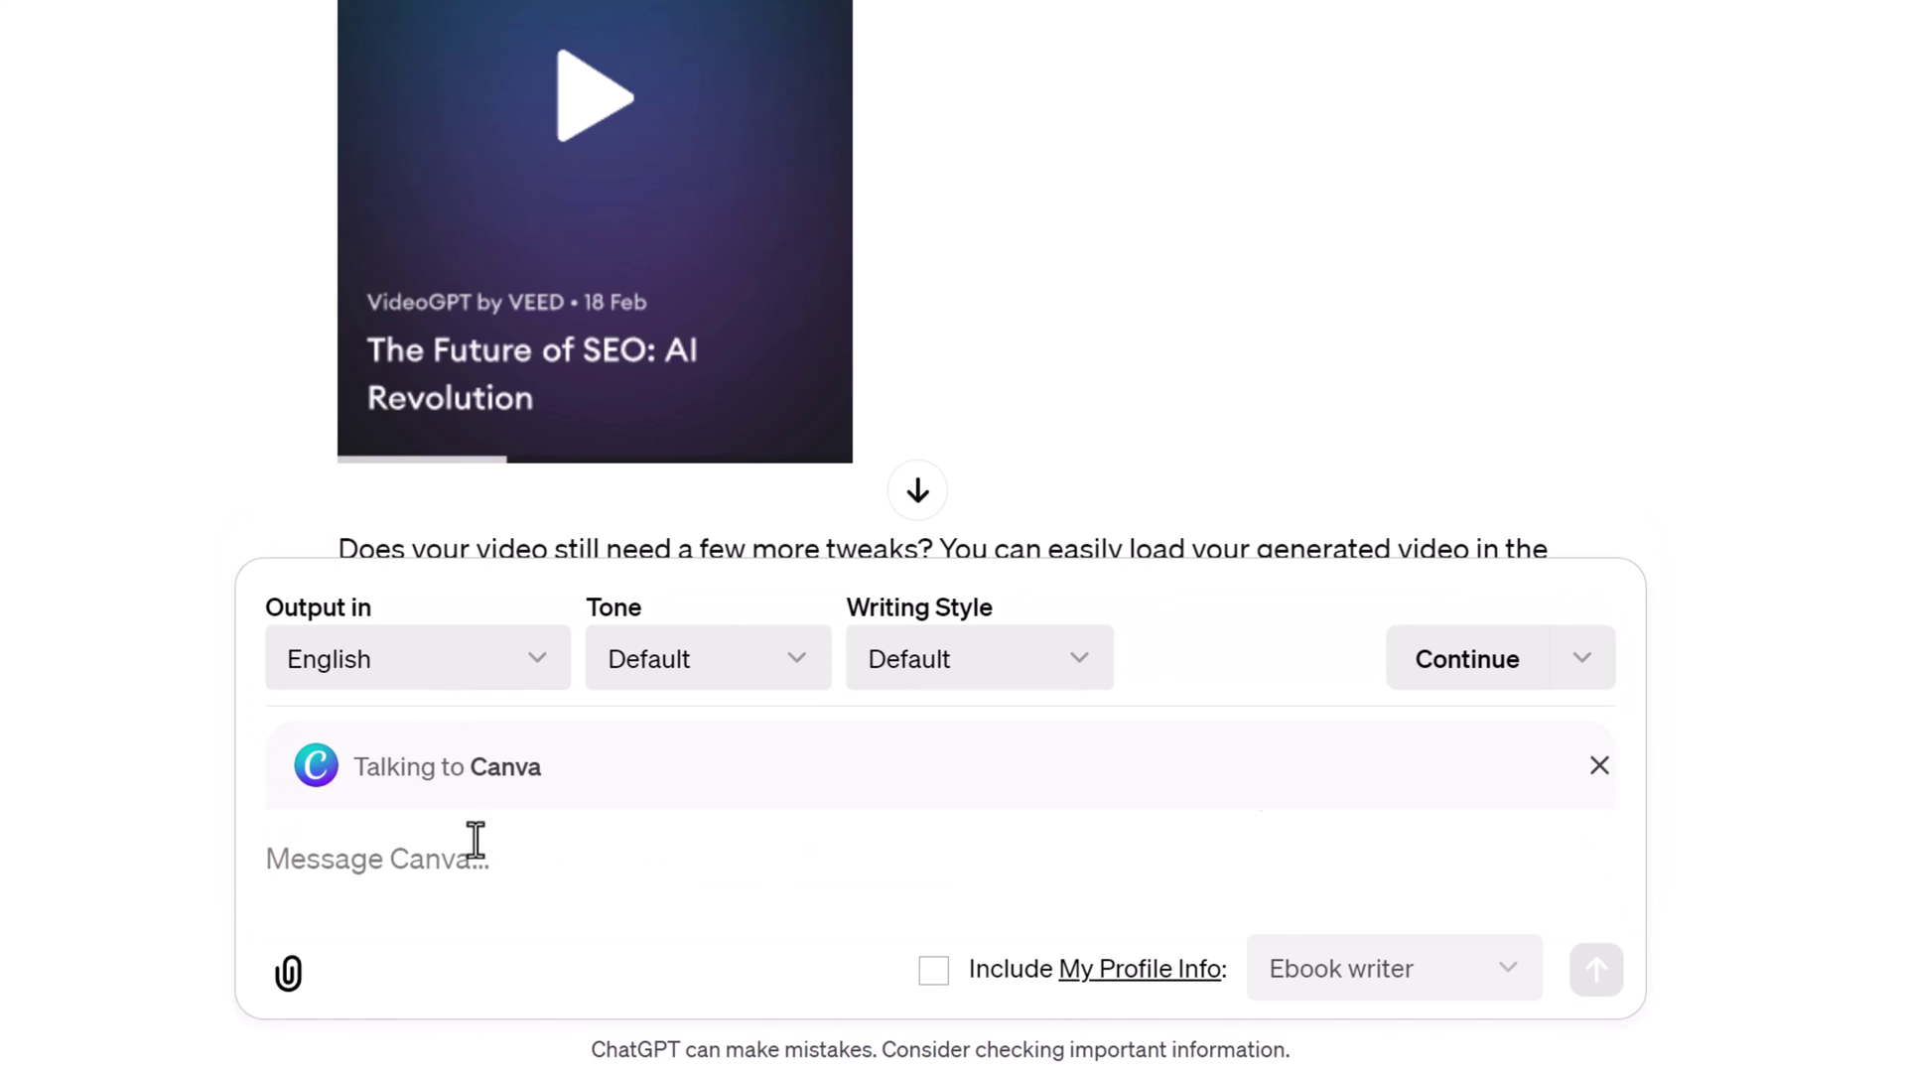
pyautogui.write('create social post for blog article and social media')
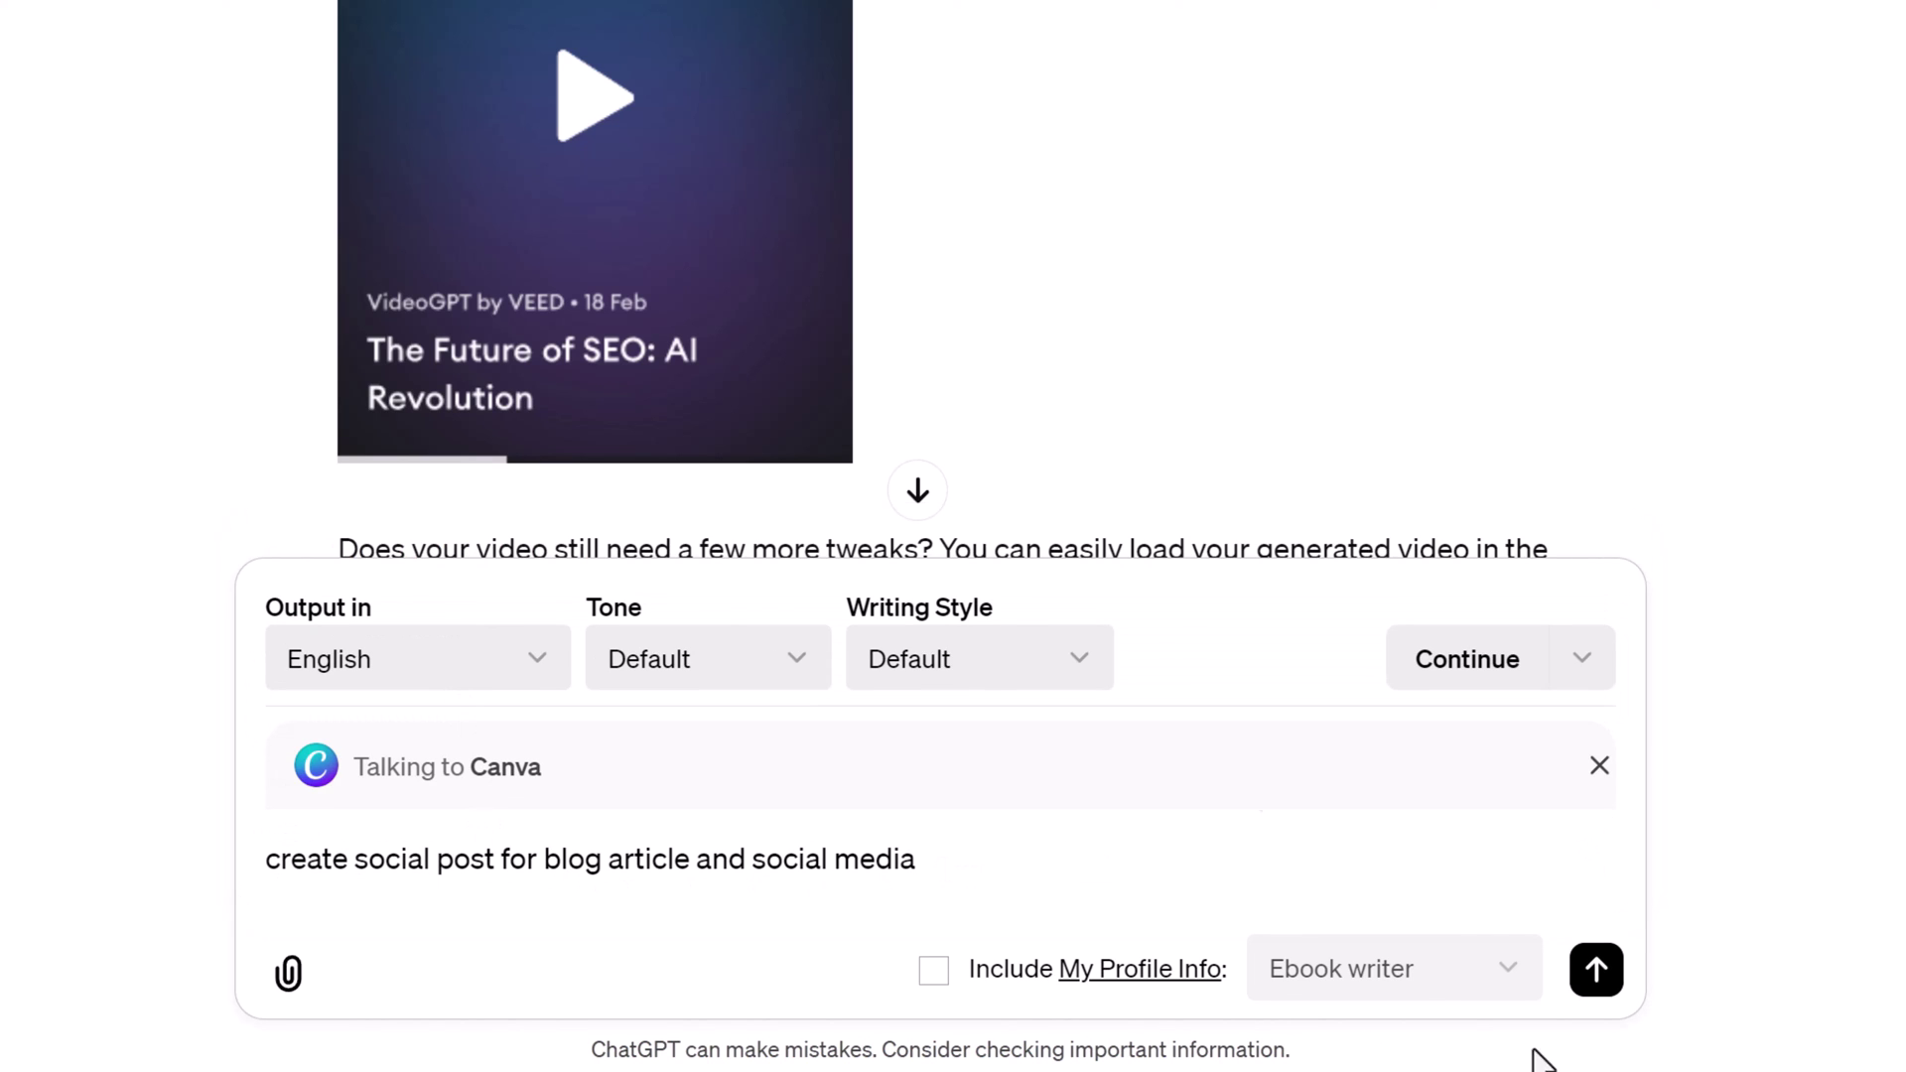
pyautogui.click(1594, 973)
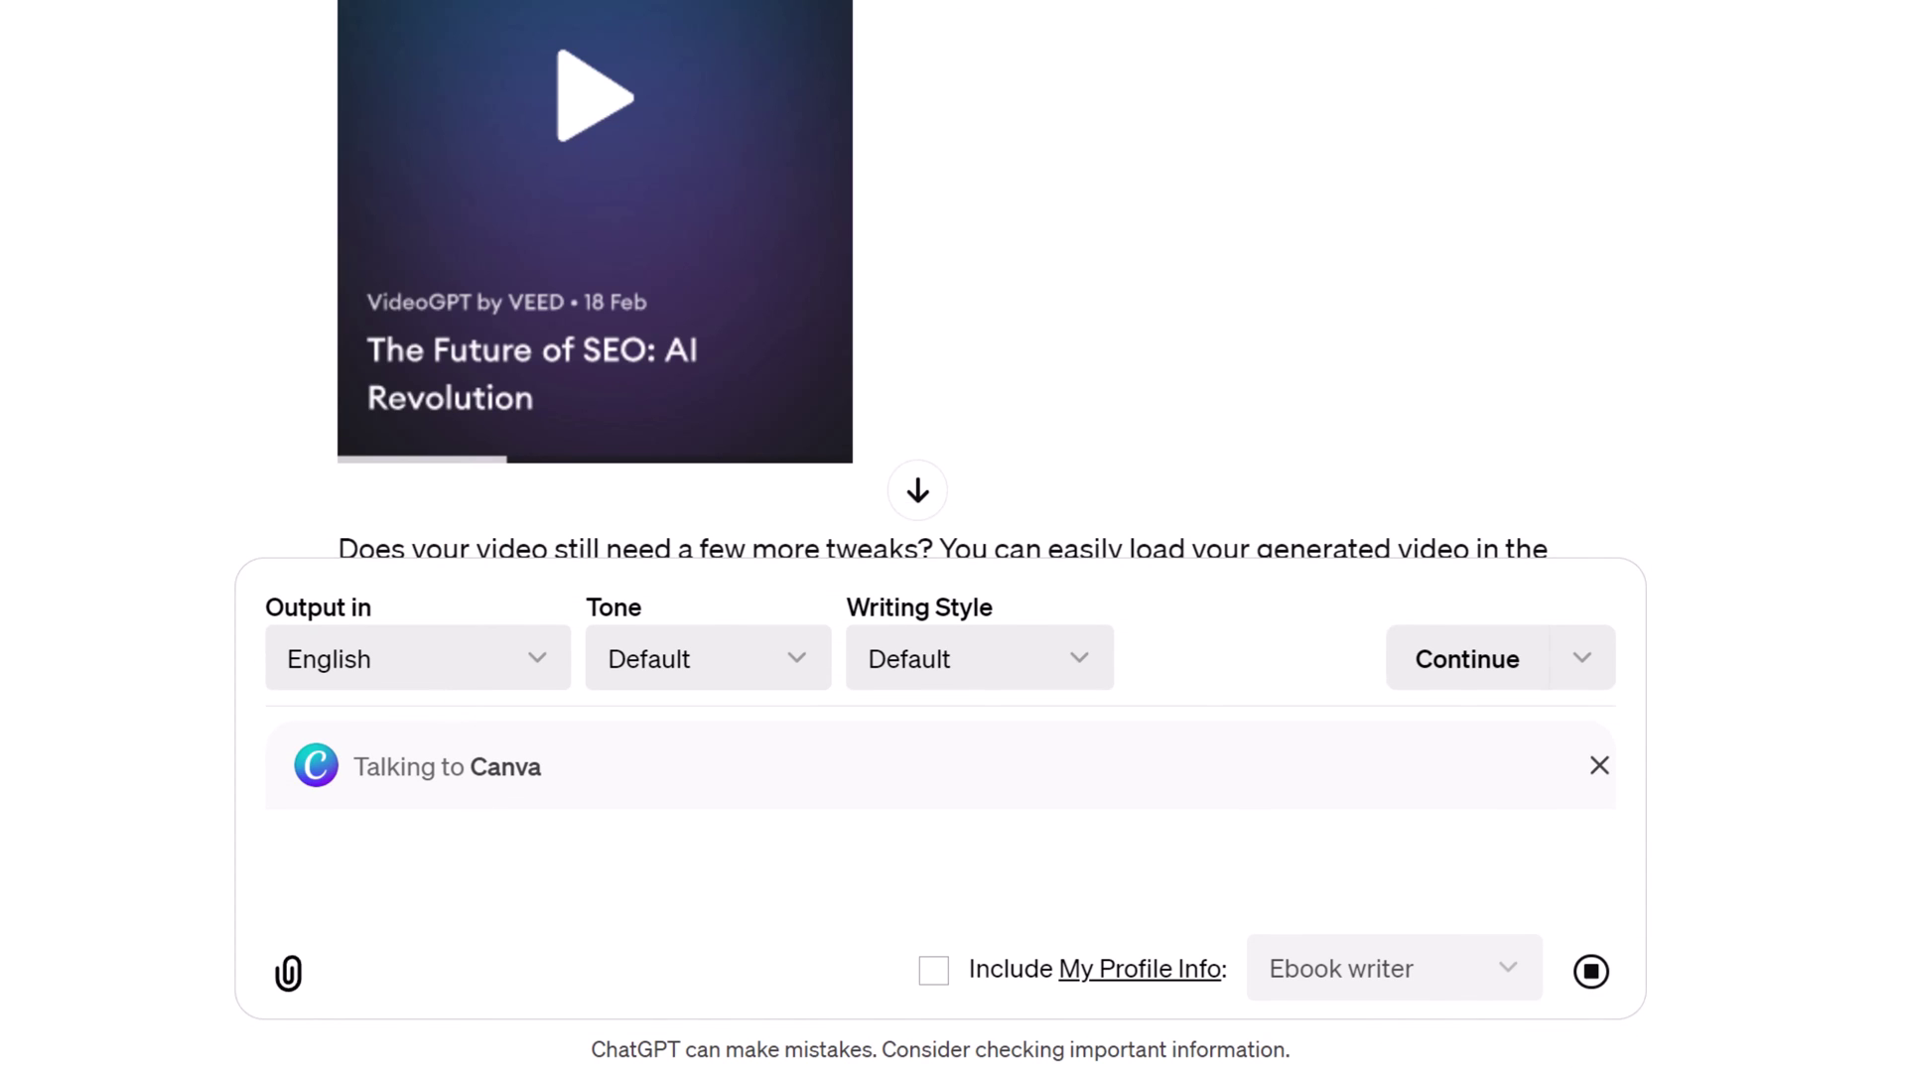